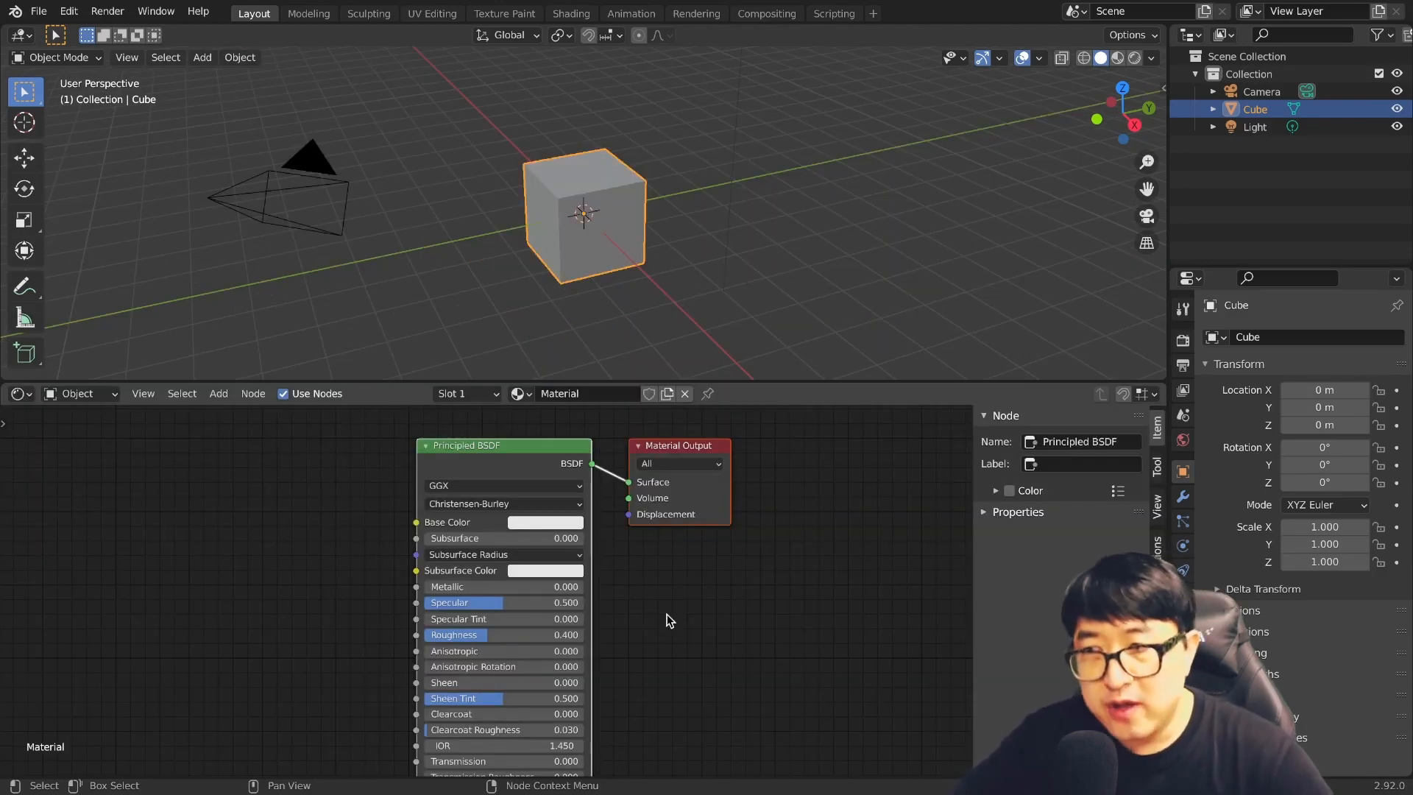
# Step: Annotate the Material Output node with a box, a circle around Surface and an arrow into that input, and clear the marks
pyautogui.hotkey('ctrl', 'shift', 'Tab')
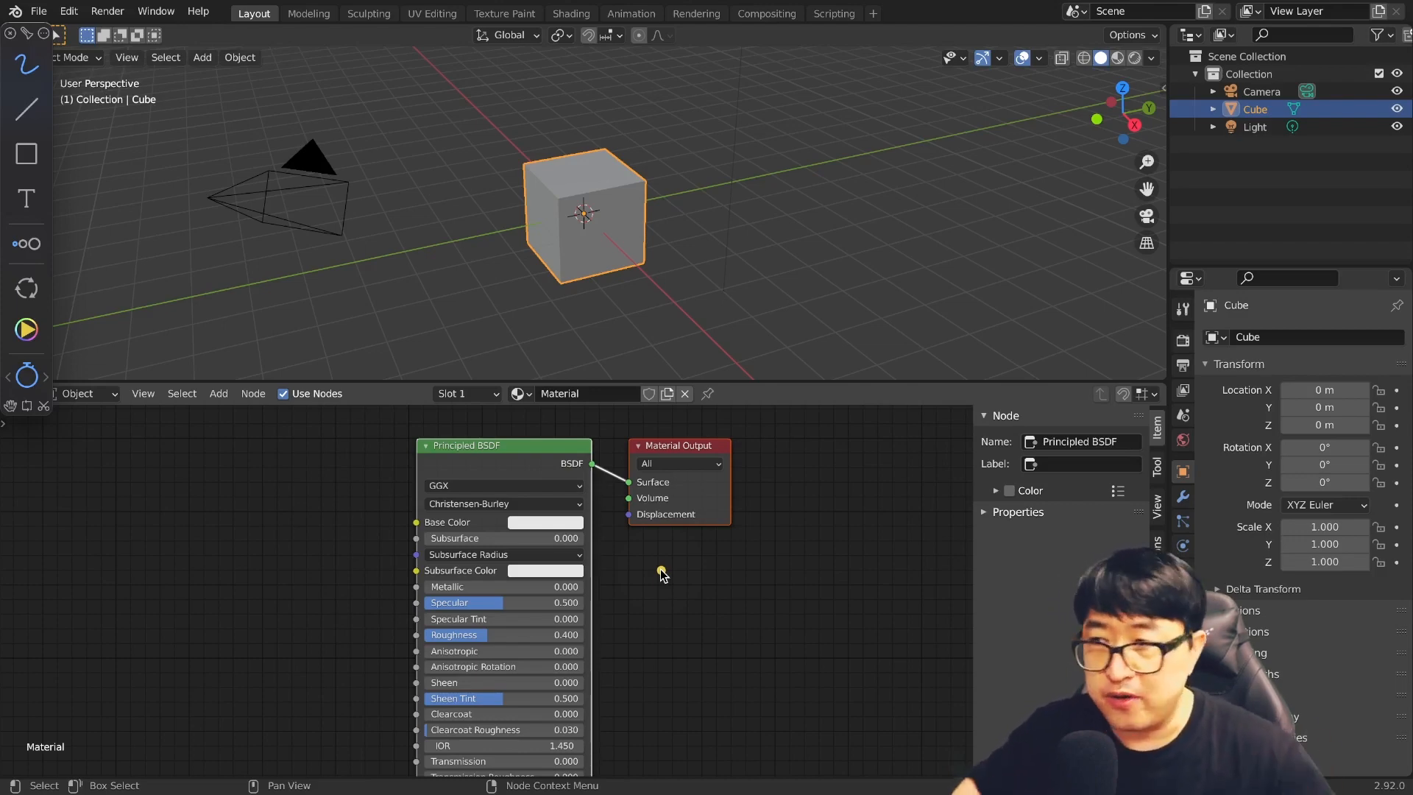
pyautogui.scroll(2, 661, 572)
pyautogui.moveTo(768, 447)
pyautogui.mouseDown()
pyautogui.moveTo(580, 568)
pyautogui.moveTo(593, 637)
pyautogui.moveTo(771, 627)
pyautogui.moveTo(782, 458)
pyautogui.mouseUp()
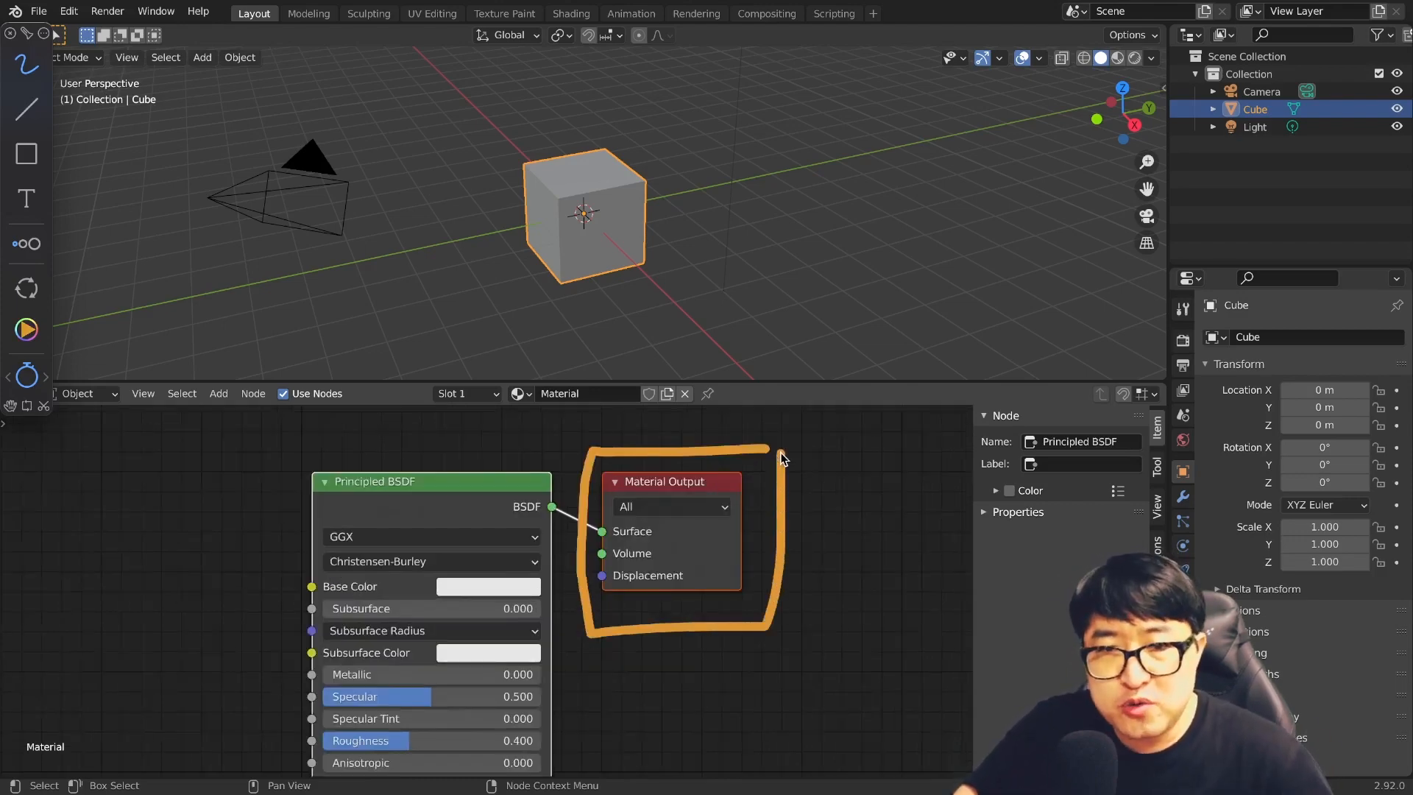
pyautogui.moveTo(660, 542); pyautogui.dragTo(632, 515)
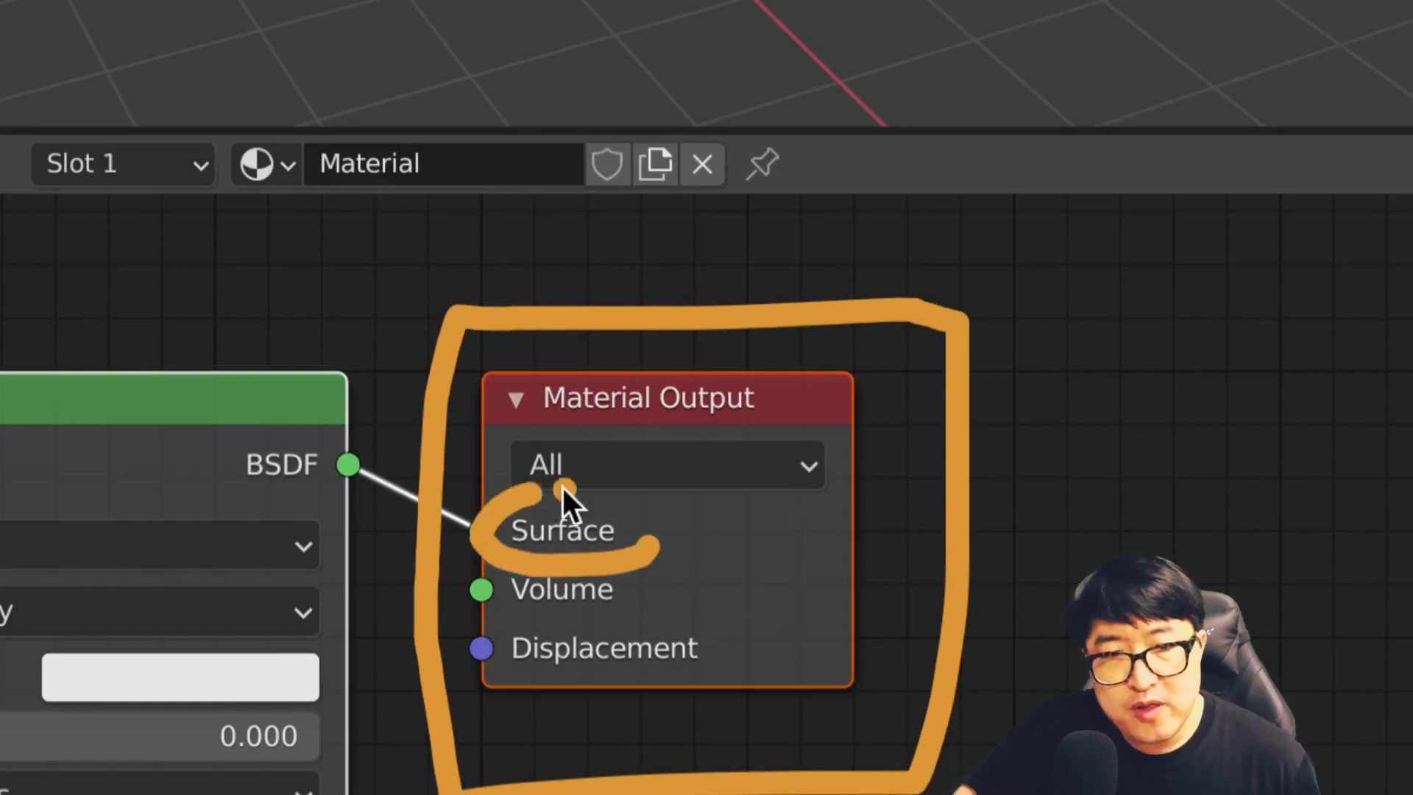
pyautogui.moveTo(262, 410)
pyautogui.mouseDown()
pyautogui.moveTo(457, 479)
pyautogui.moveTo(424, 513)
pyautogui.mouseUp()
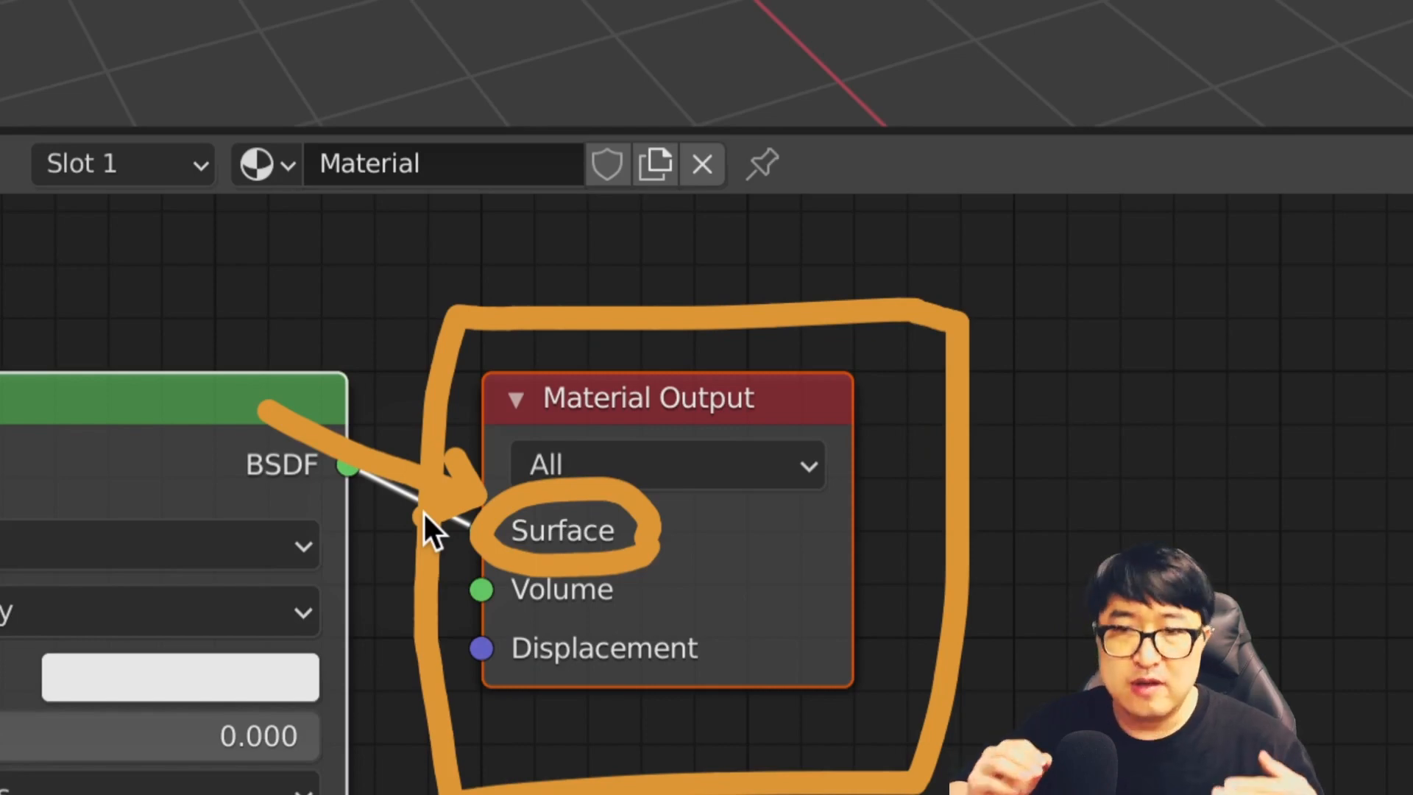
pyautogui.press('e')
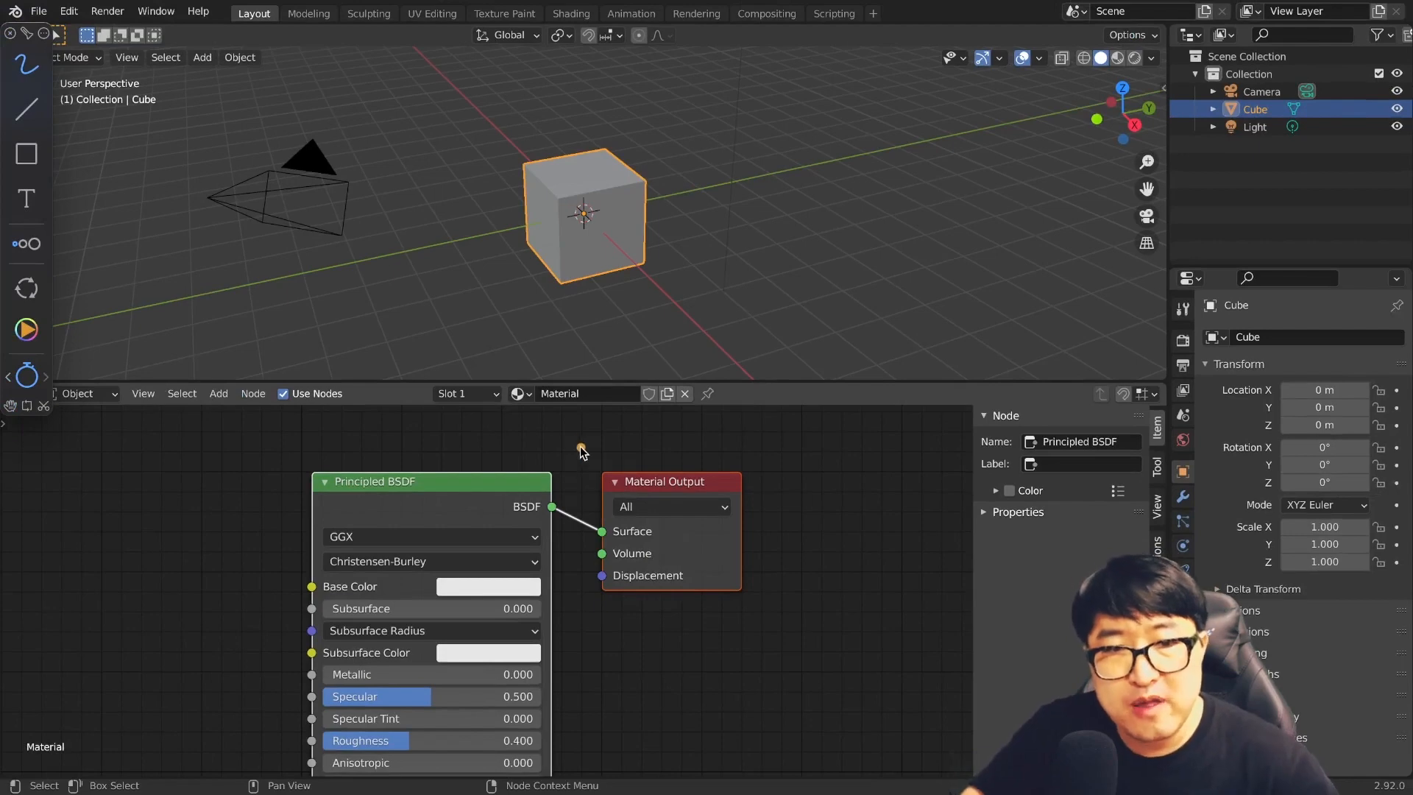
pyautogui.press('Escape')
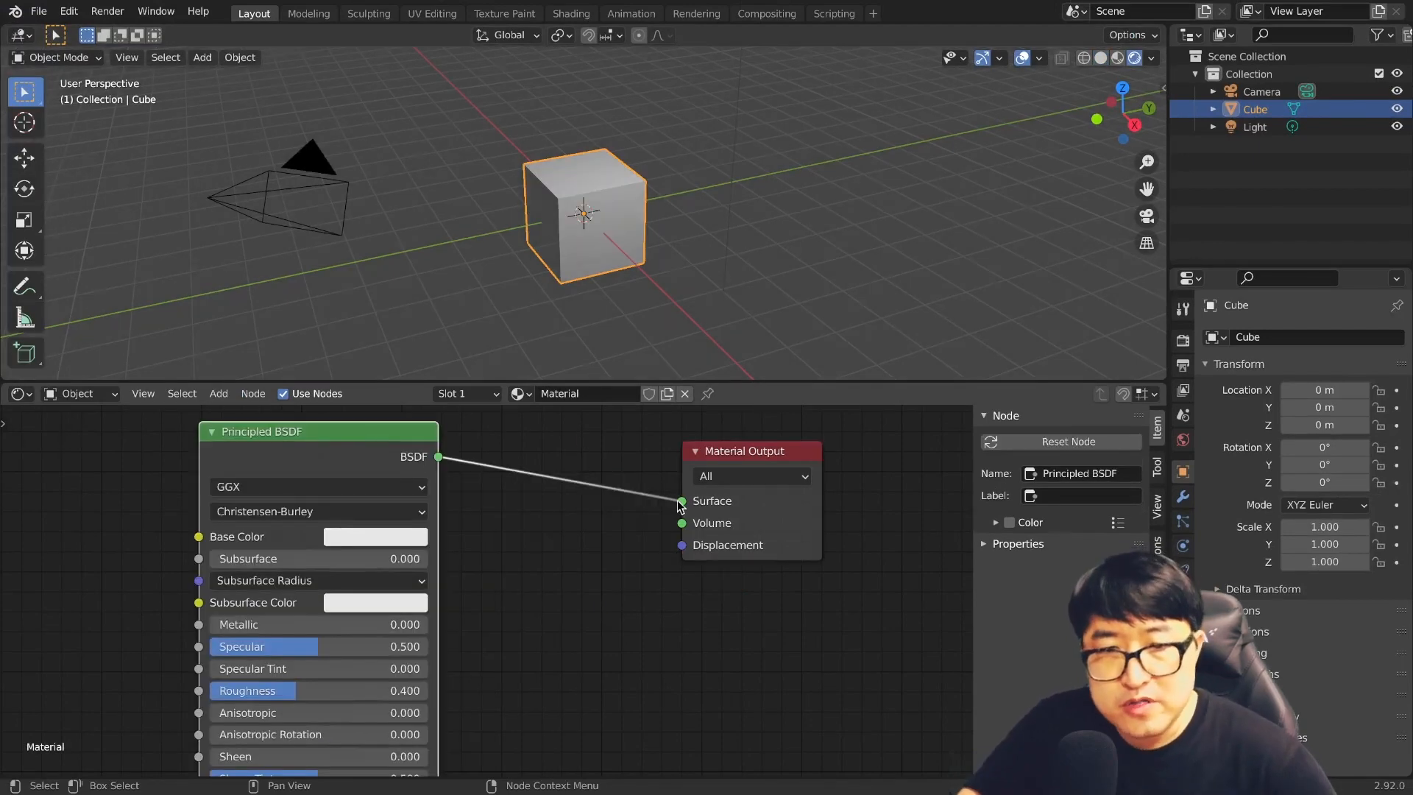
# Step: Detach the Principled BSDF link from the Material Output's Surface input and add an Emission node
pyautogui.click(669, 508)
pyautogui.moveTo(669, 507); pyautogui.dragTo(615, 557)
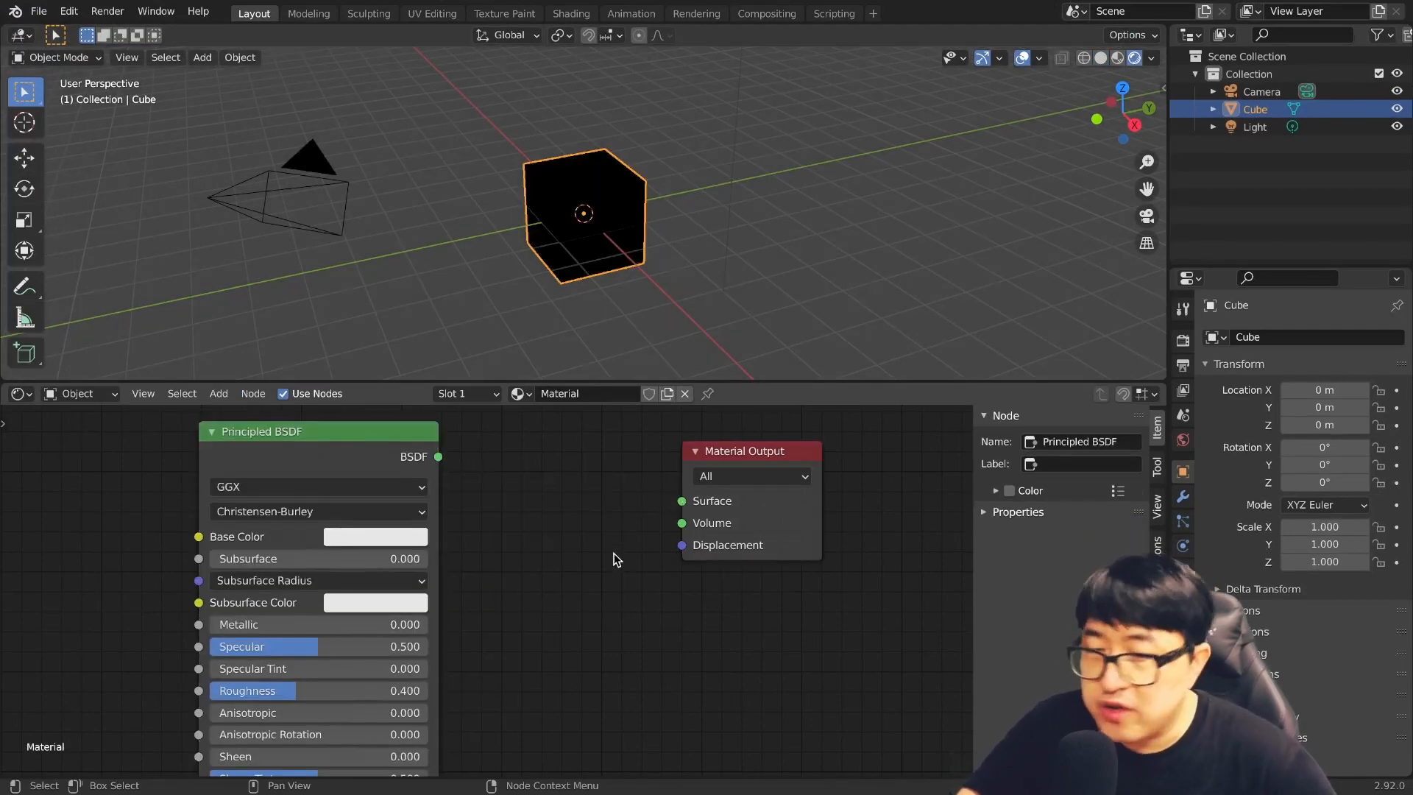
pyautogui.hotkey('shift', 'a')
pyautogui.write('semi')
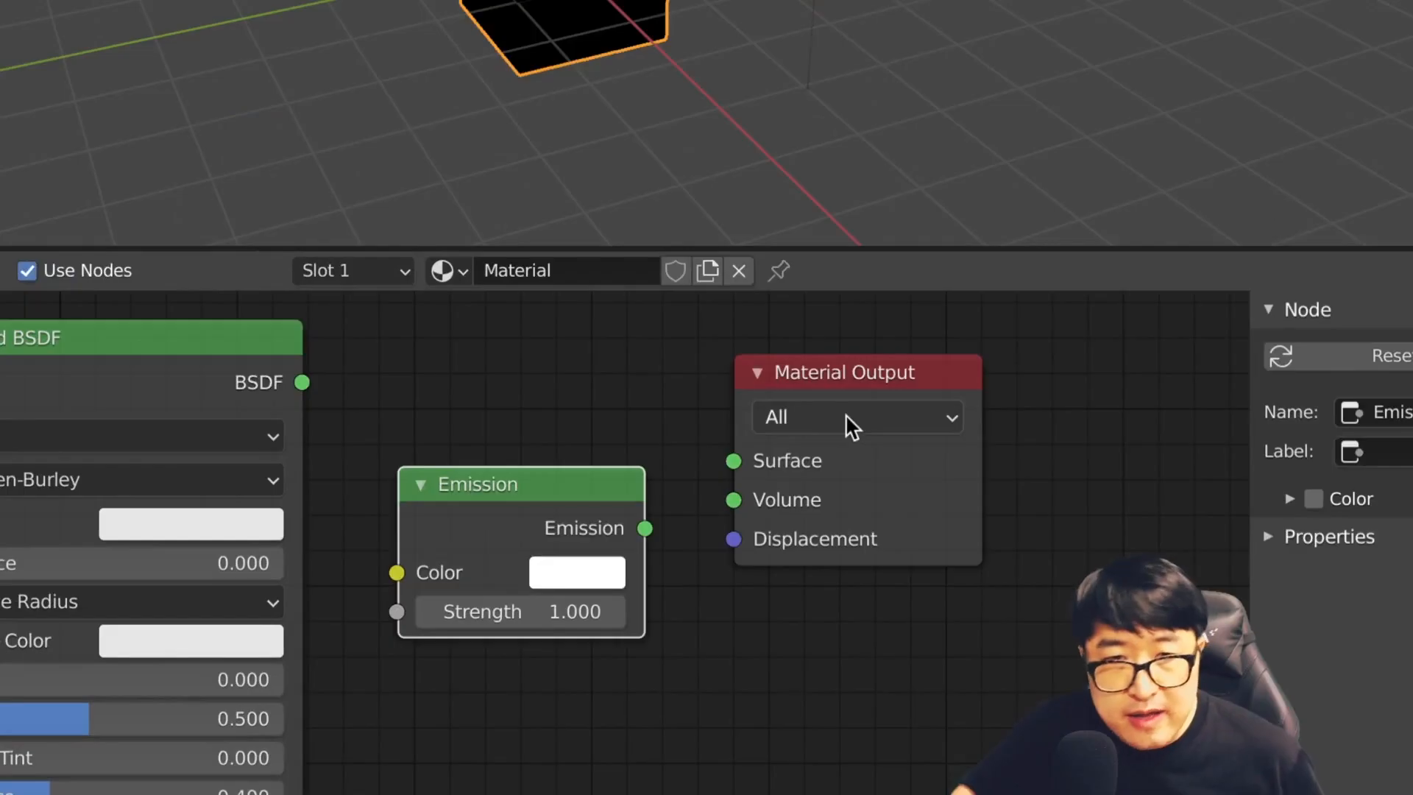
# Step: Connect the Emission node's output to the Volume input of the Material Output
pyautogui.moveTo(651, 525); pyautogui.dragTo(734, 499)
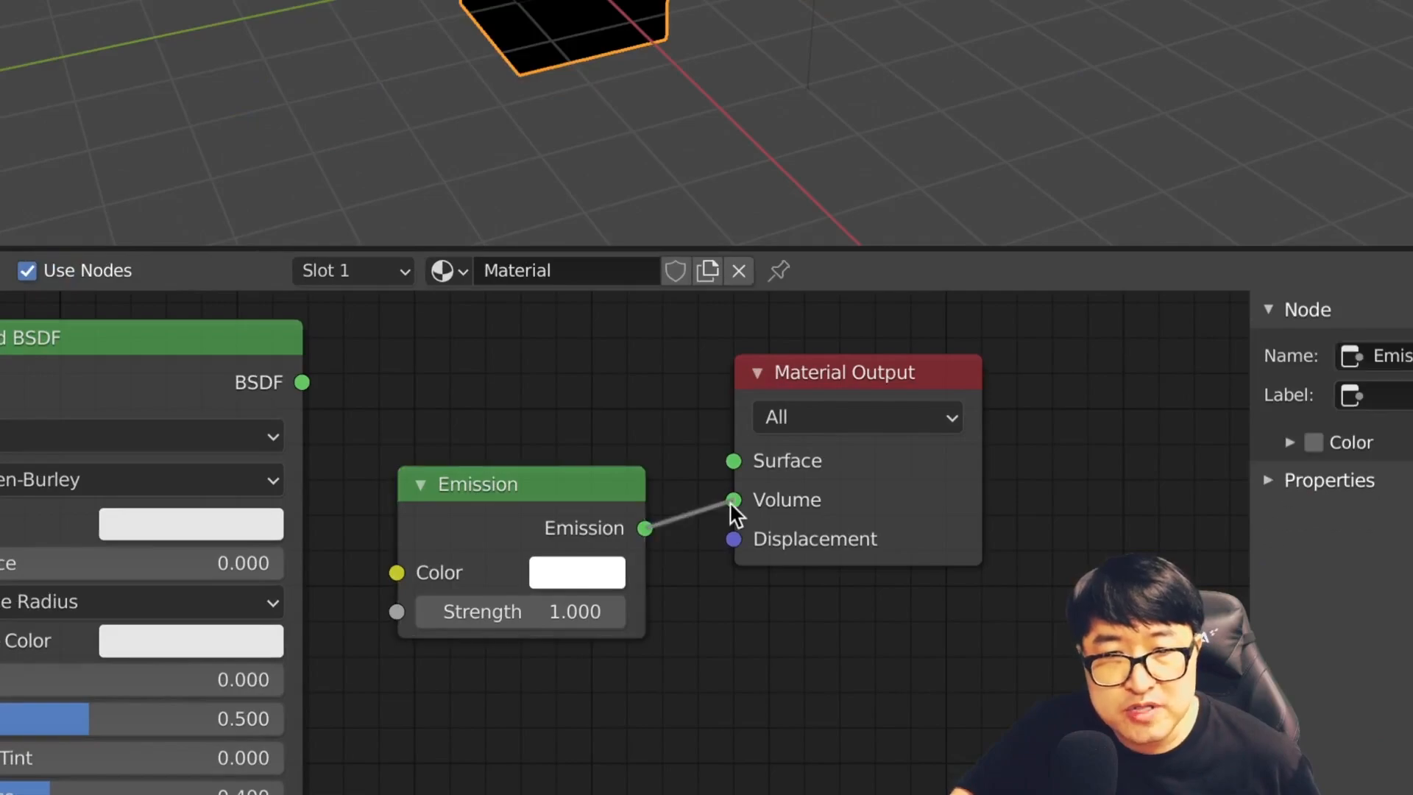
pyautogui.moveTo(689, 280); pyautogui.dragTo(735, 268, button='middle')
pyautogui.moveTo(551, 518); pyautogui.dragTo(549, 515)
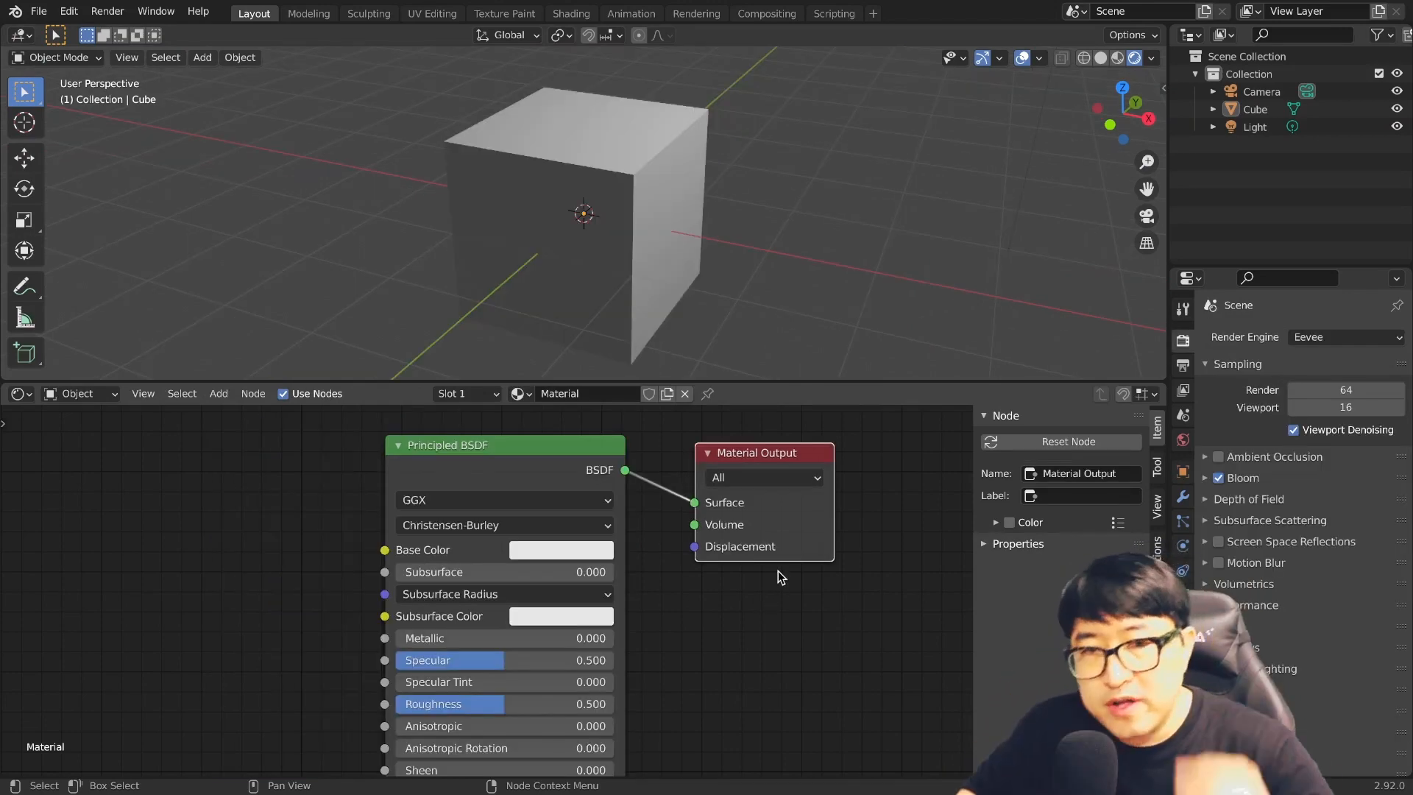
# Step: Annotate the BSDF part of the Principled BSDF title and the link from its output to Surface, and clear the marks
pyautogui.scroll(3, 747, 508)
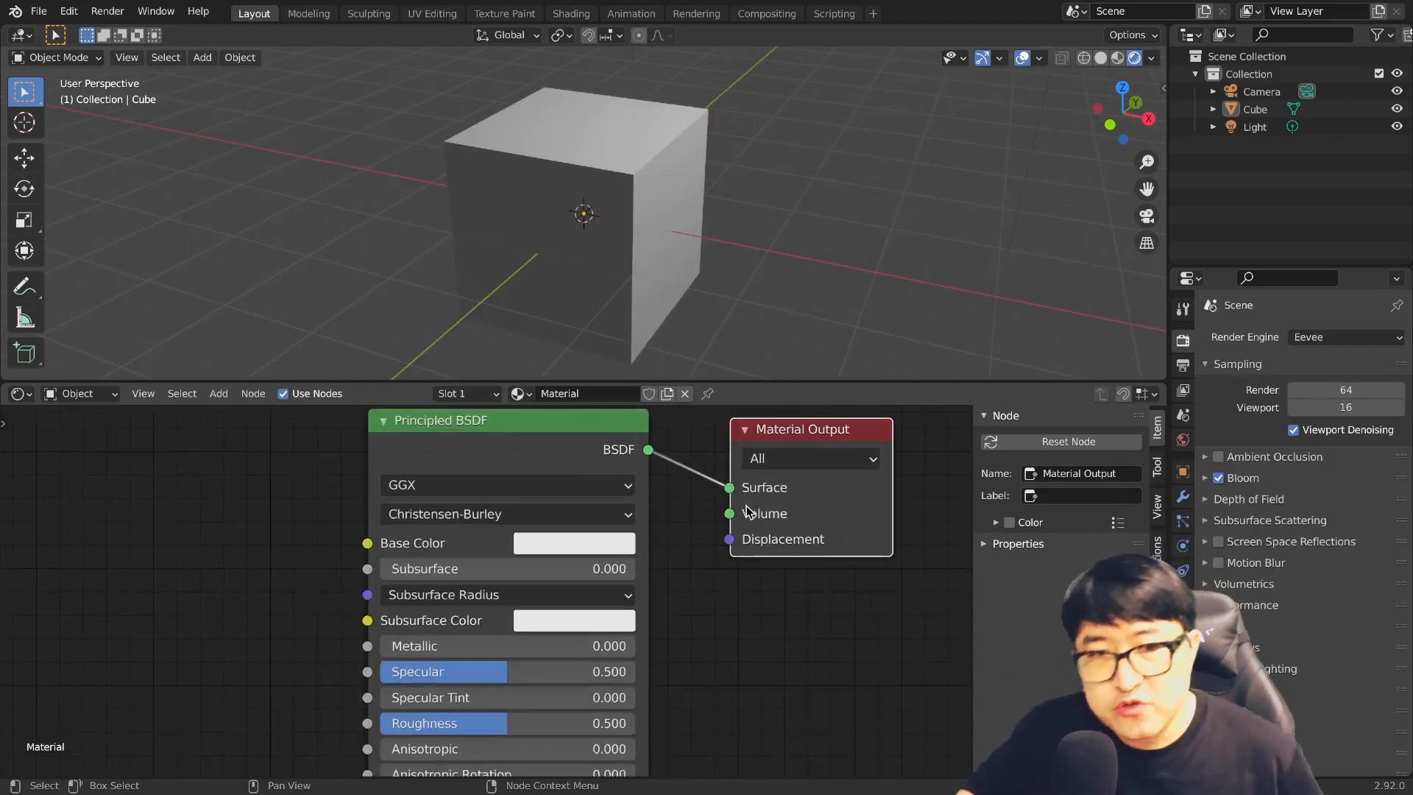
pyautogui.press('space')
pyautogui.click(675, 508)
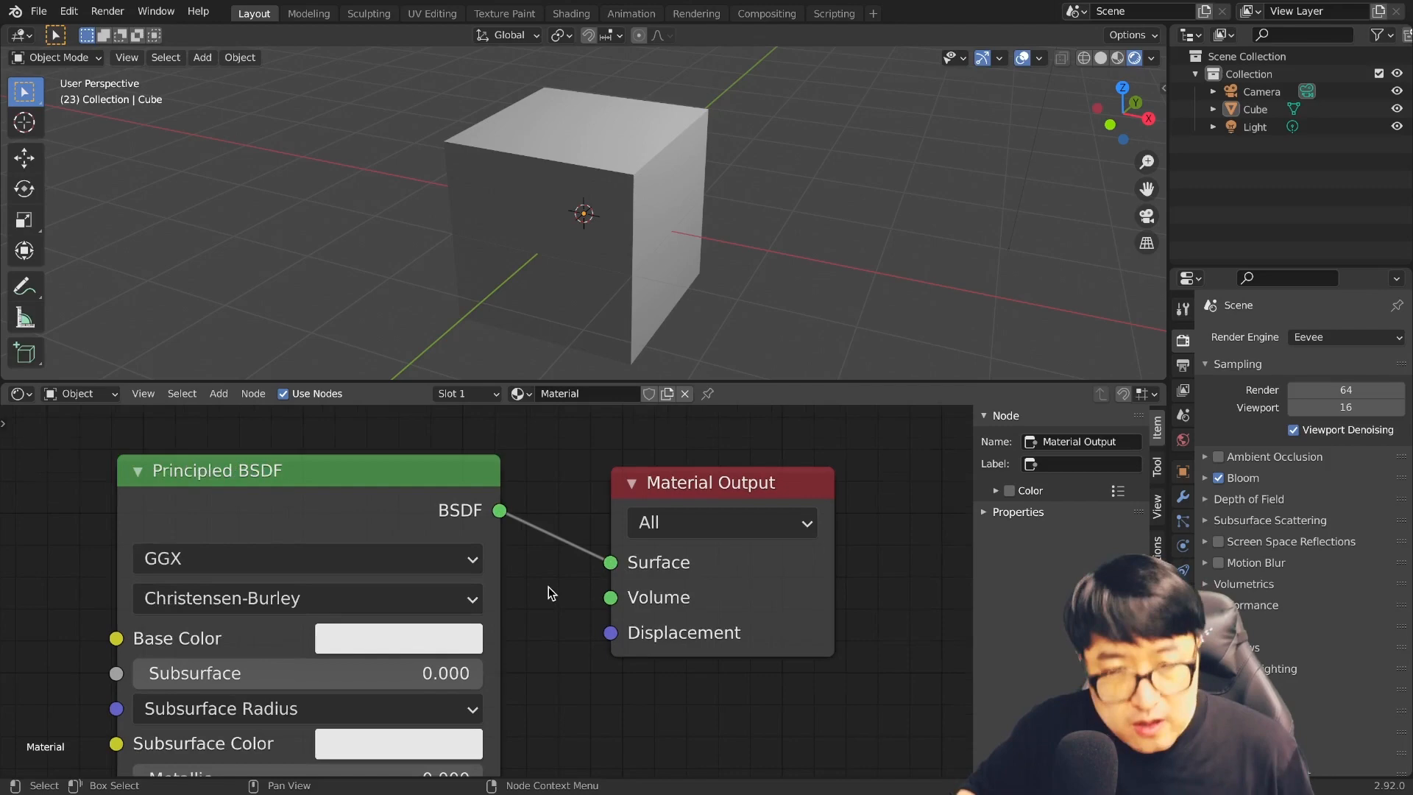
pyautogui.scroll(1, 549, 586)
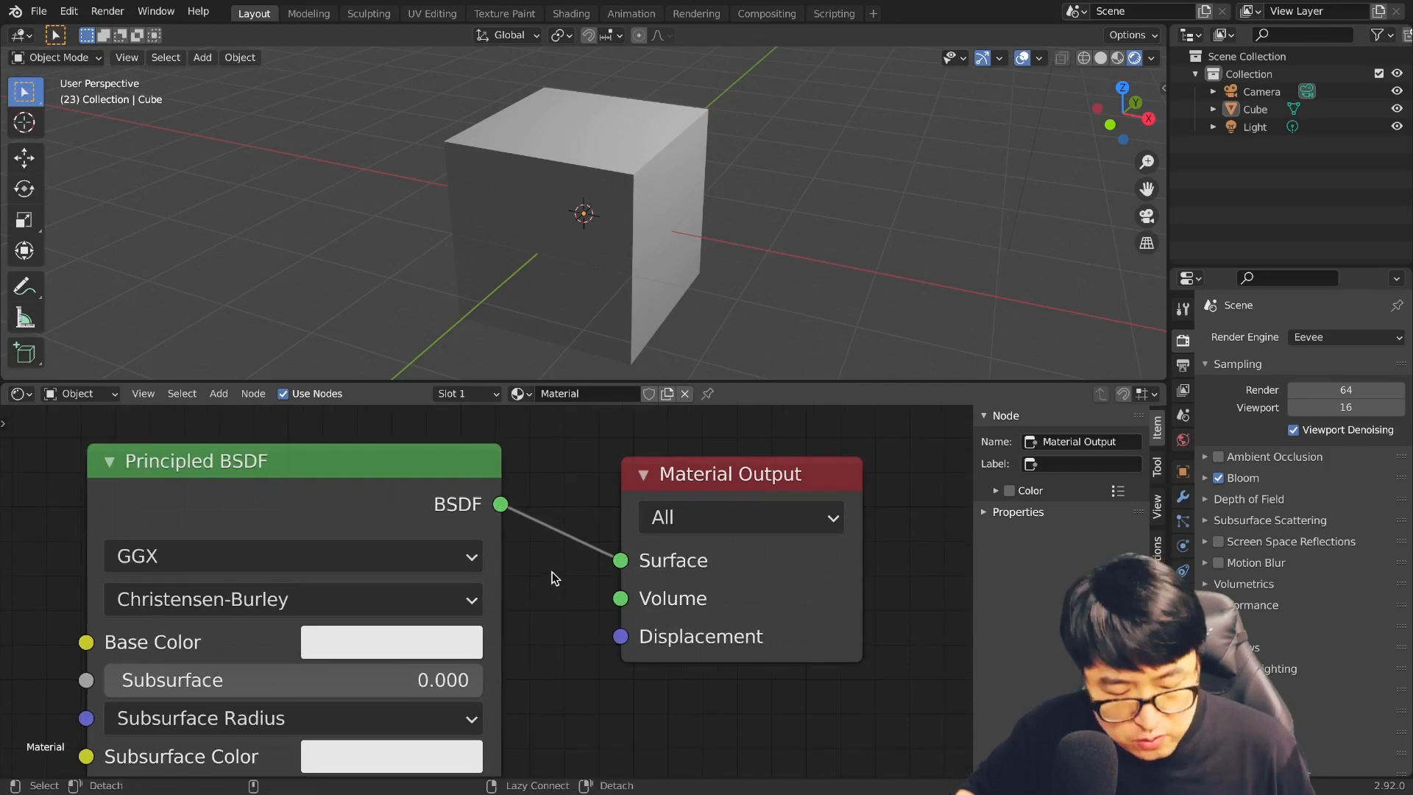
pyautogui.hotkey('alt', 'Tab')
pyautogui.moveTo(516, 521)
pyautogui.mouseDown()
pyautogui.moveTo(469, 489)
pyautogui.moveTo(506, 513)
pyautogui.mouseUp()
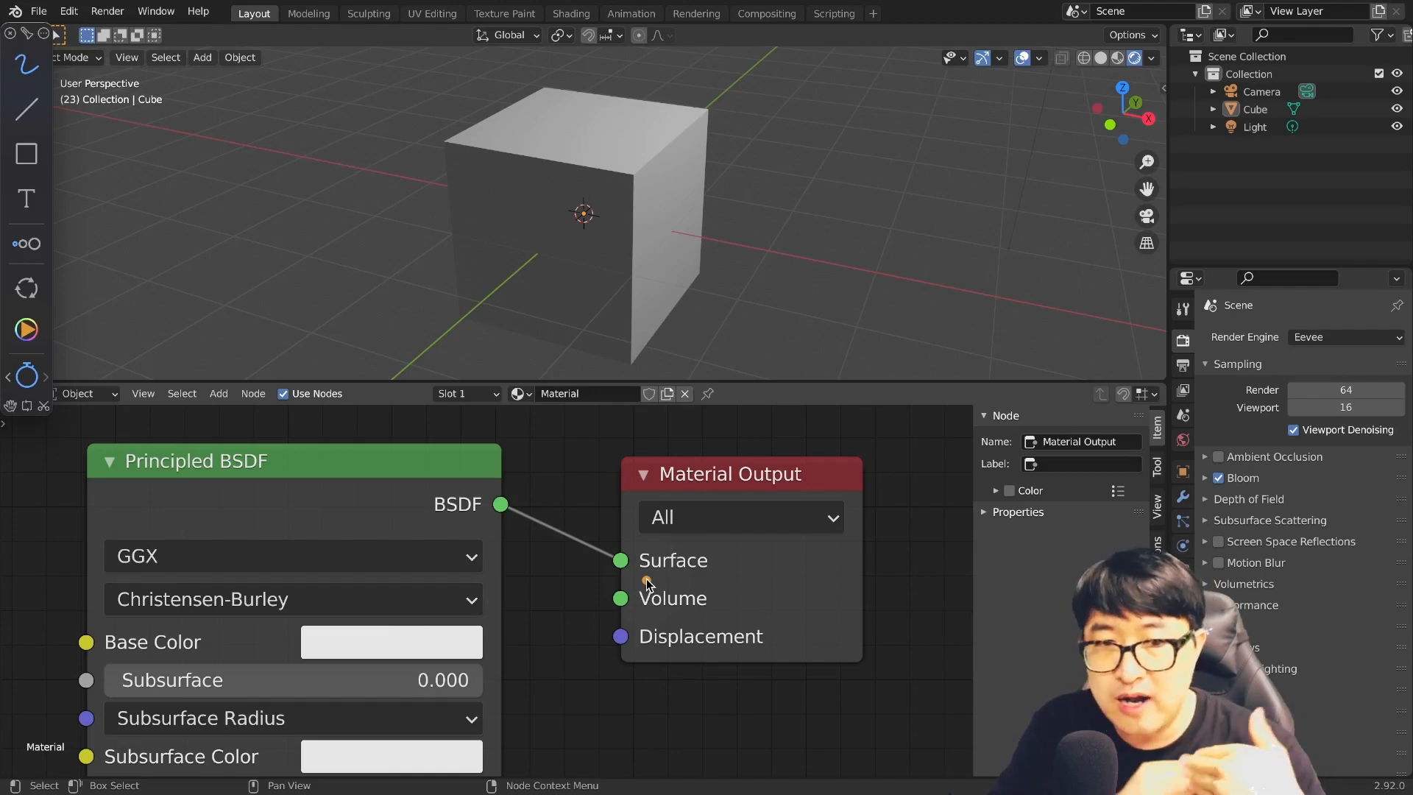
pyautogui.moveTo(286, 435); pyautogui.dragTo(290, 442)
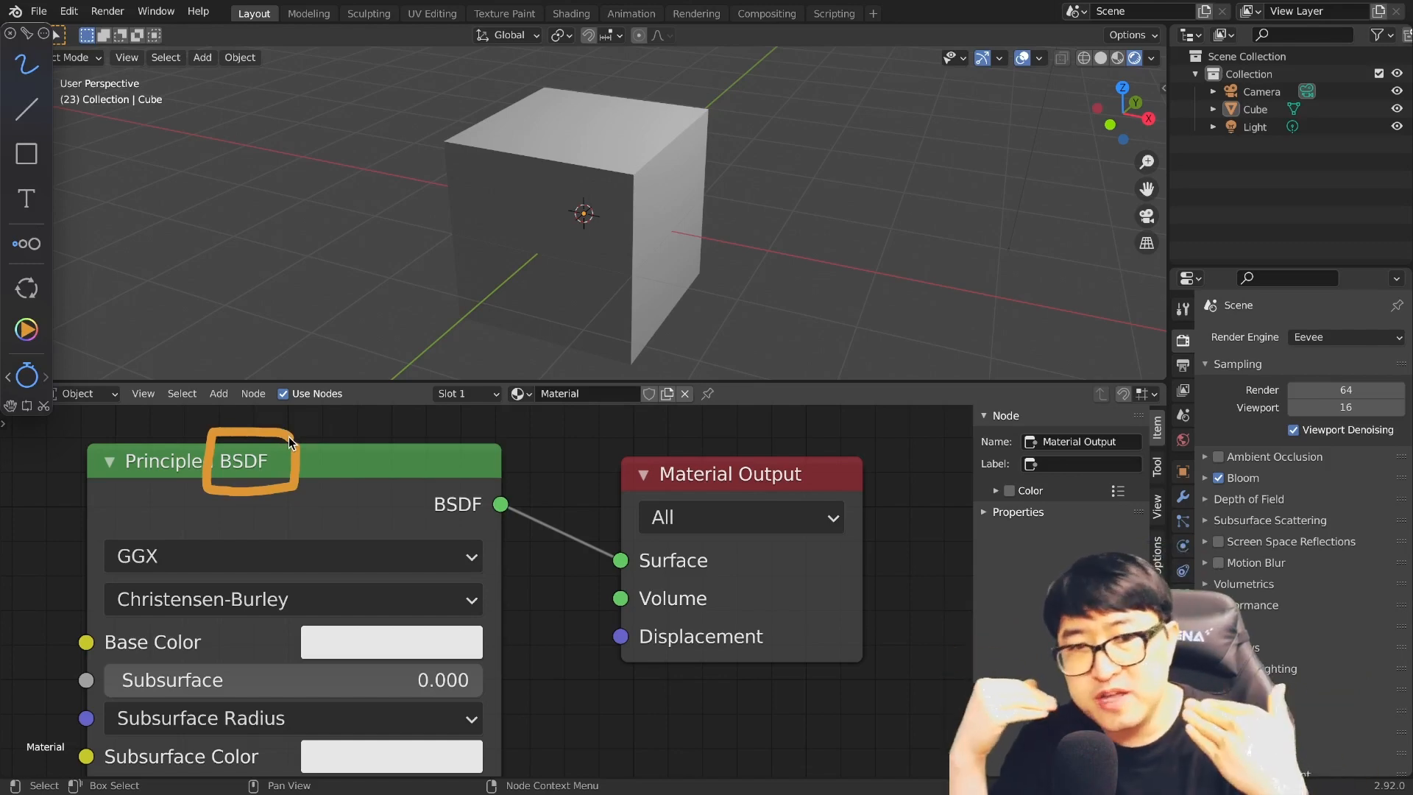
pyautogui.moveTo(435, 502)
pyautogui.mouseDown()
pyautogui.moveTo(480, 490)
pyautogui.moveTo(597, 556)
pyautogui.moveTo(641, 538)
pyautogui.mouseUp()
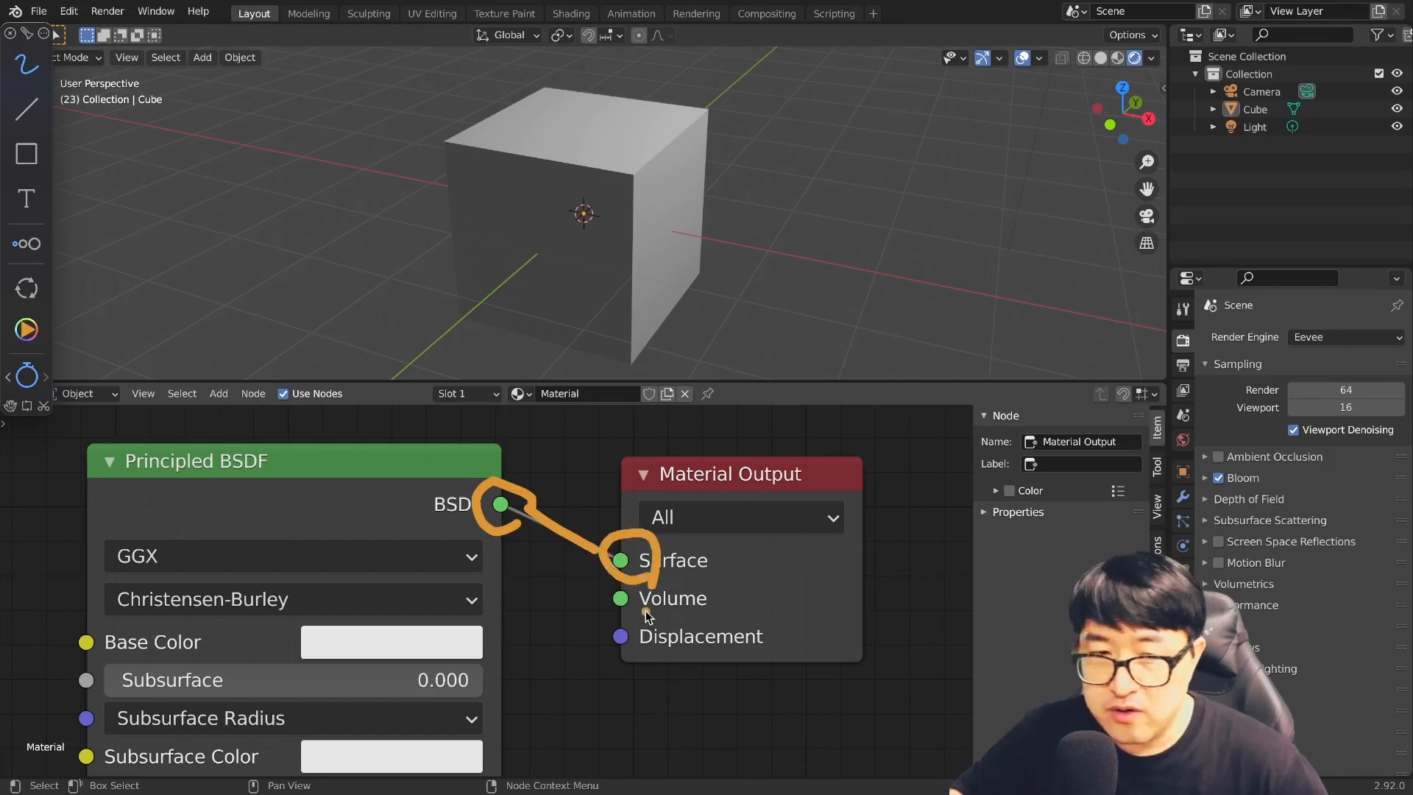
pyautogui.press('Escape')
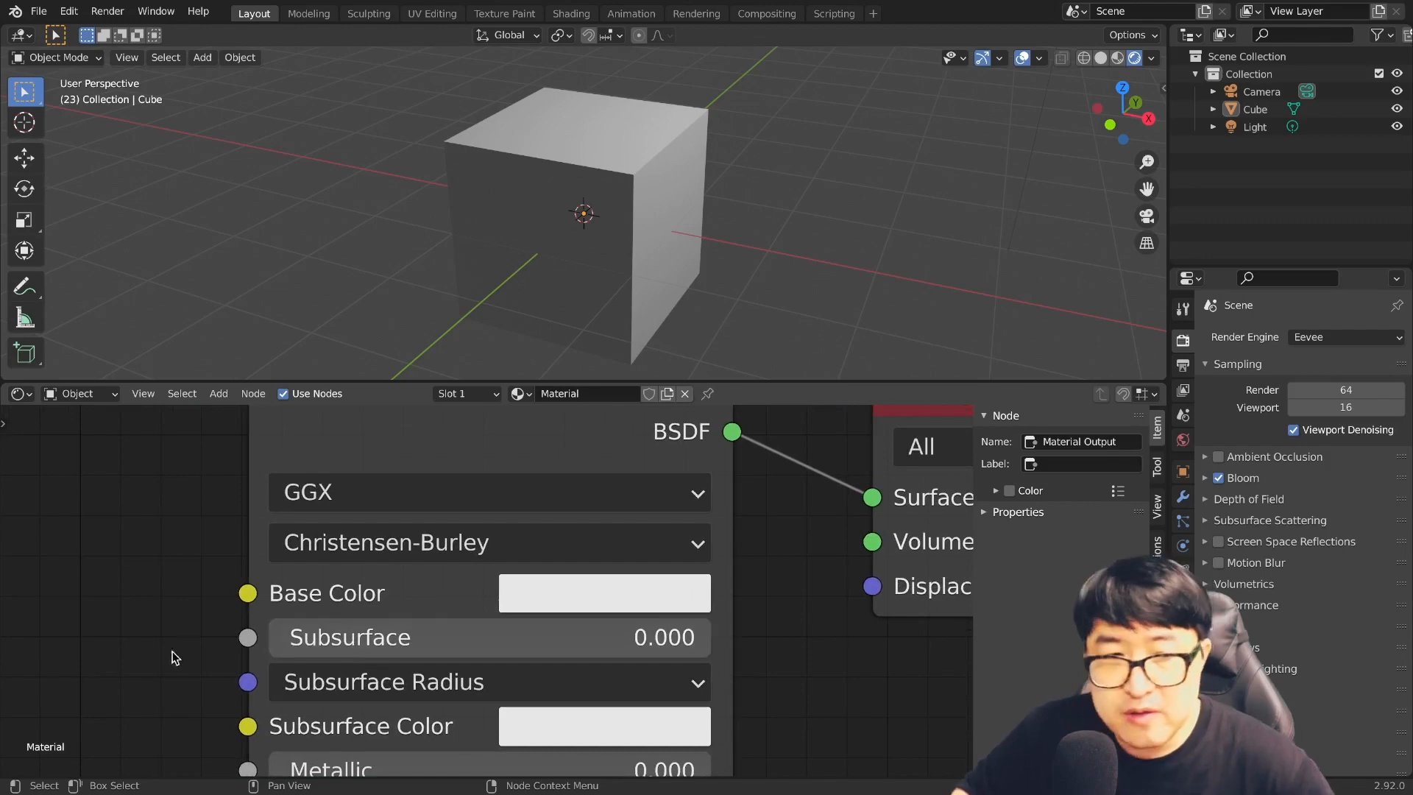
# Step: Set the Base Color of the Principled BSDF node to red
pyautogui.click(555, 611)
pyautogui.click(685, 287)
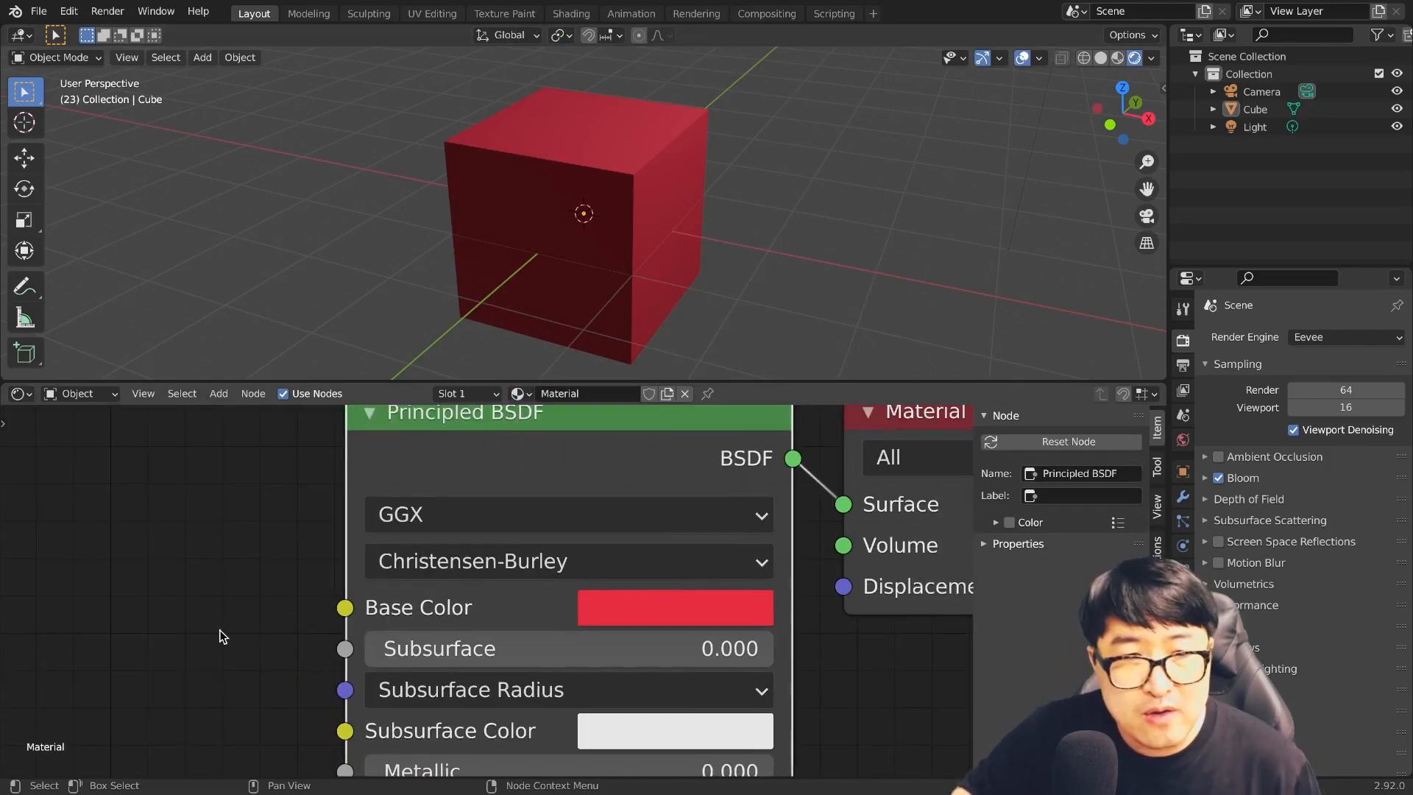
# Step: Draw a line to the Base Color socket and handwrite "(R, G, B)" in the empty space beside the node
pyautogui.scroll(1, 213, 631)
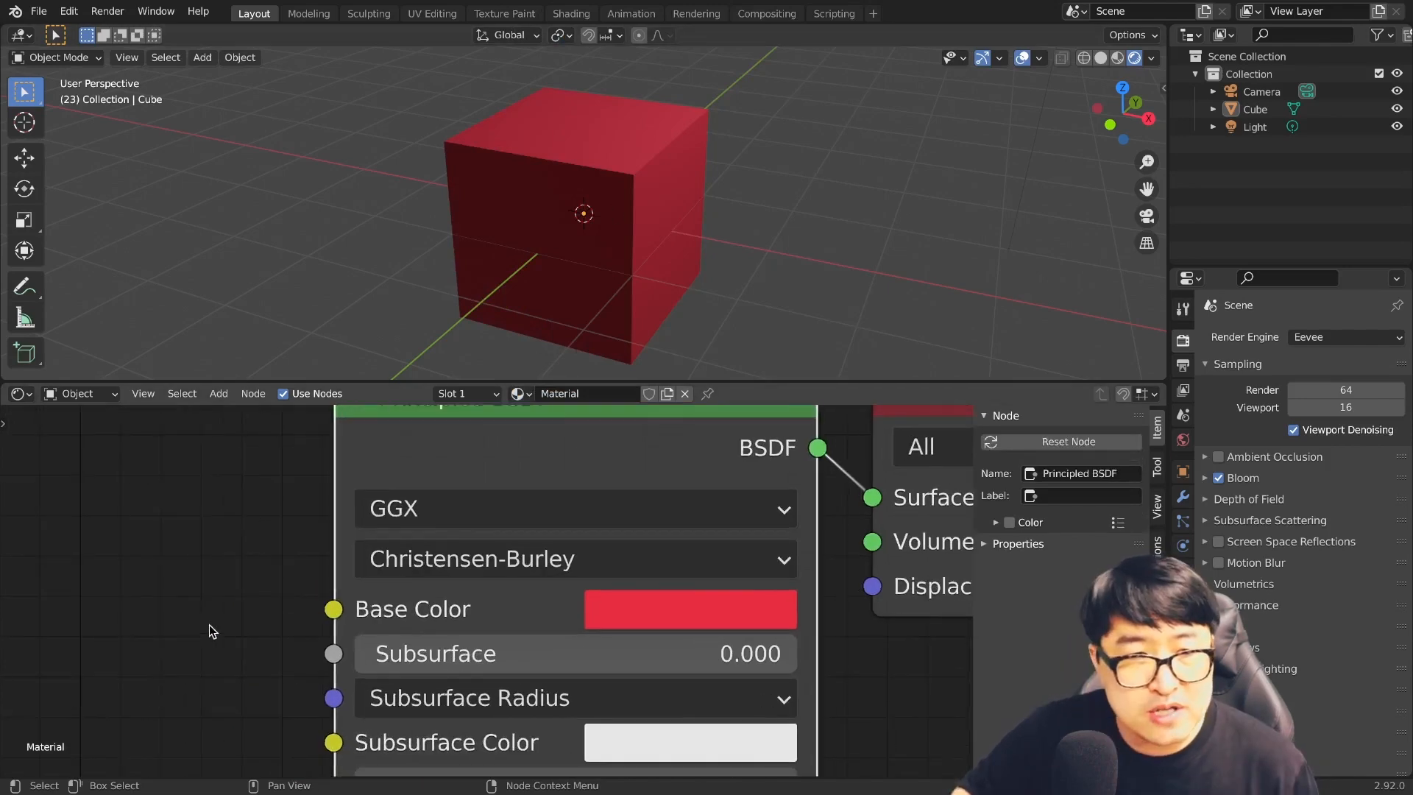
pyautogui.press('space')
pyautogui.moveTo(163, 632); pyautogui.dragTo(258, 616, button='middle')
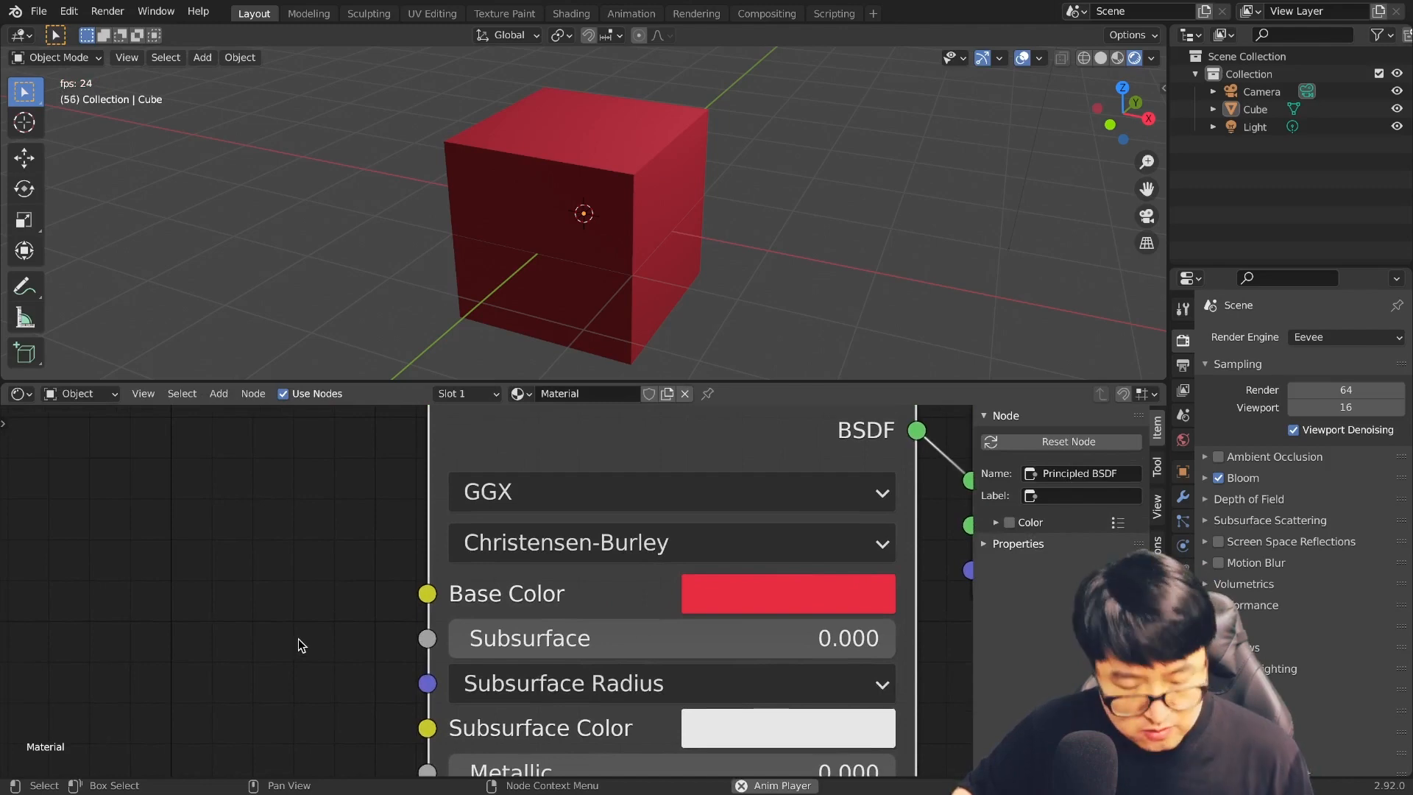
pyautogui.moveTo(72, 472); pyautogui.dragTo(132, 525)
pyautogui.moveTo(36, 468); pyautogui.dragTo(54, 561)
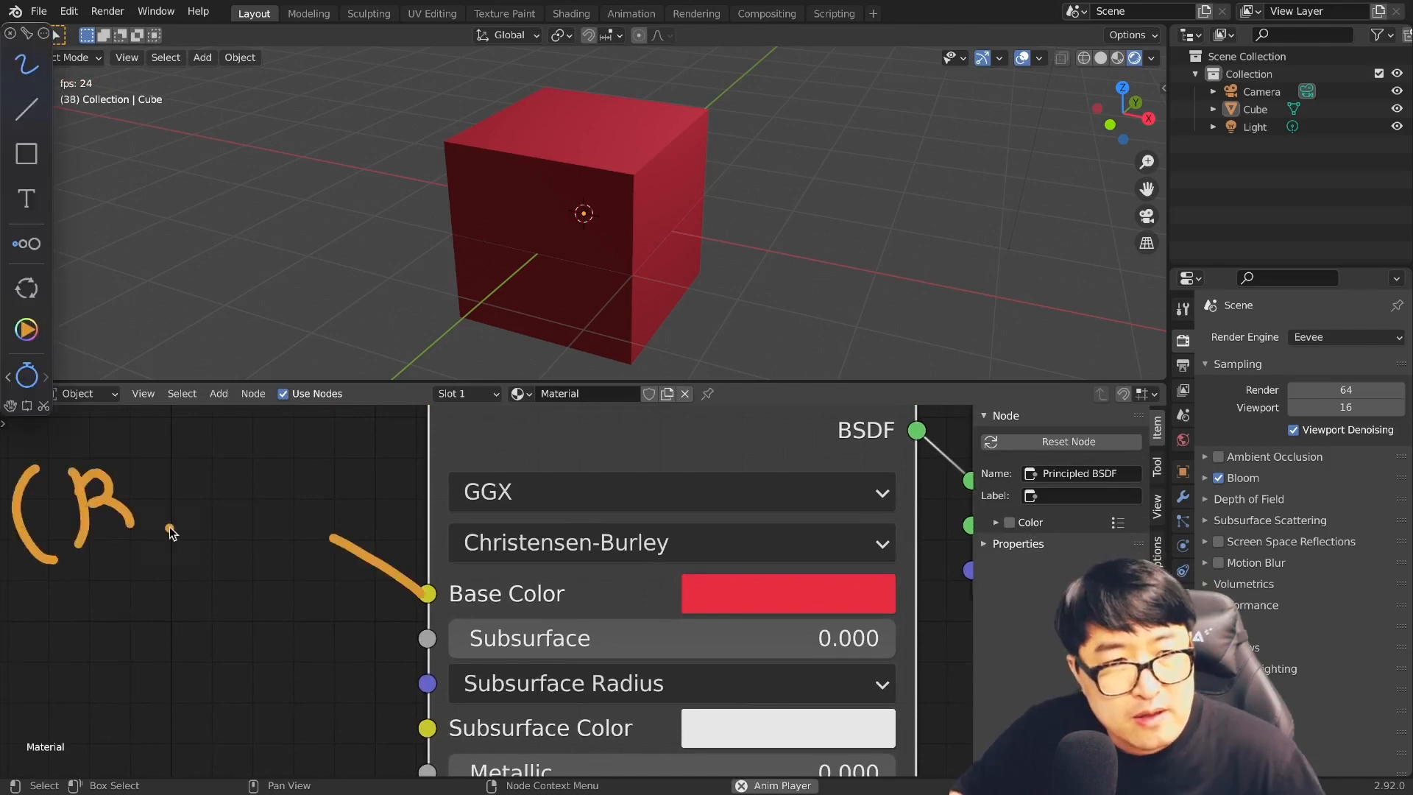
pyautogui.moveTo(170, 526); pyautogui.dragTo(159, 548)
pyautogui.moveTo(212, 464); pyautogui.dragTo(213, 524)
pyautogui.moveTo(218, 502); pyautogui.dragTo(240, 536)
pyautogui.moveTo(304, 461)
pyautogui.mouseDown()
pyautogui.moveTo(361, 458)
pyautogui.moveTo(332, 508)
pyautogui.mouseUp()
pyautogui.moveTo(391, 428); pyautogui.dragTo(397, 513)
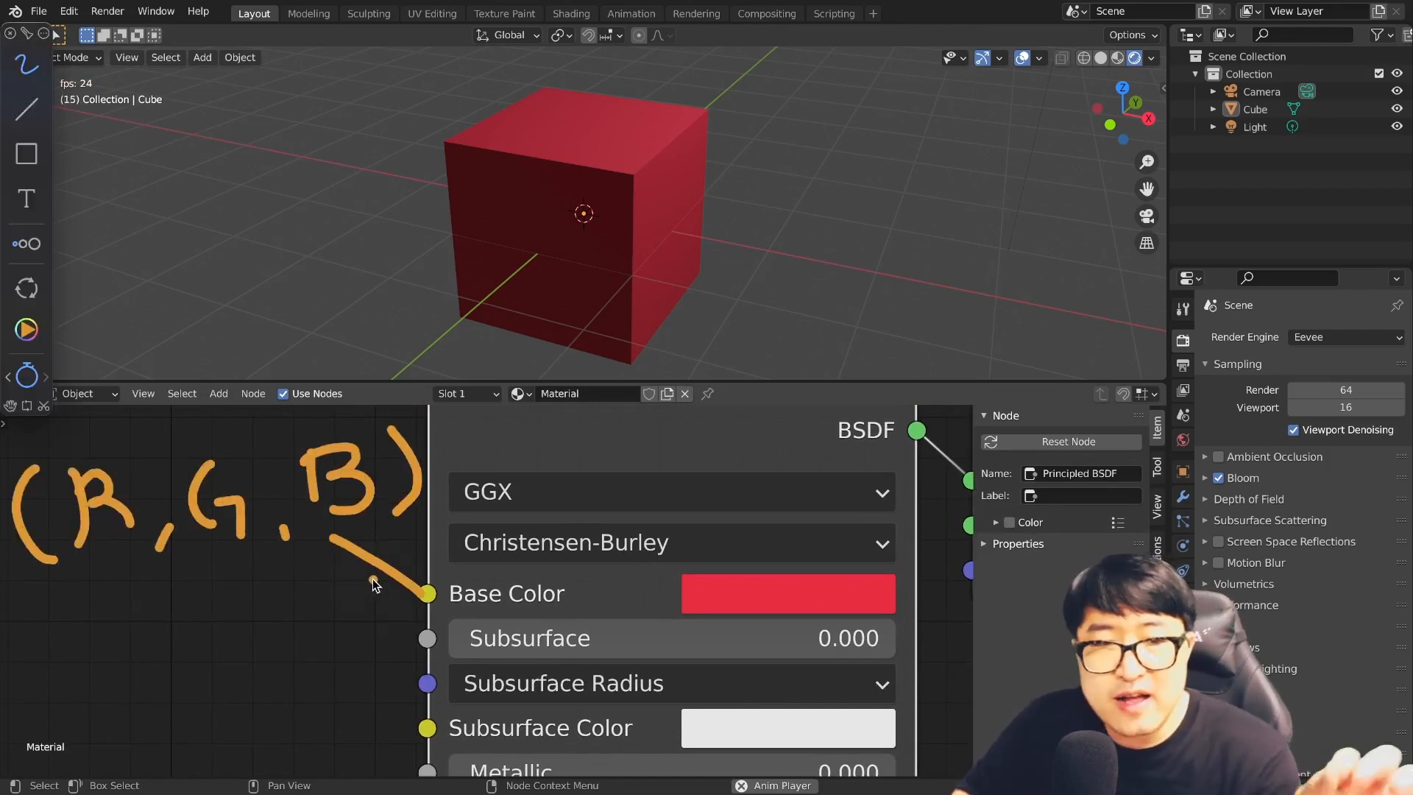
# Step: Complete the arrowhead at the Base Color socket and underline the handwritten R, G and B
pyautogui.moveTo(414, 566)
pyautogui.mouseDown()
pyautogui.moveTo(430, 592)
pyautogui.moveTo(403, 611)
pyautogui.mouseUp()
pyautogui.moveTo(72, 552); pyautogui.dragTo(103, 549)
pyautogui.moveTo(221, 558); pyautogui.dragTo(251, 554)
pyautogui.moveTo(343, 525); pyautogui.dragTo(372, 523)
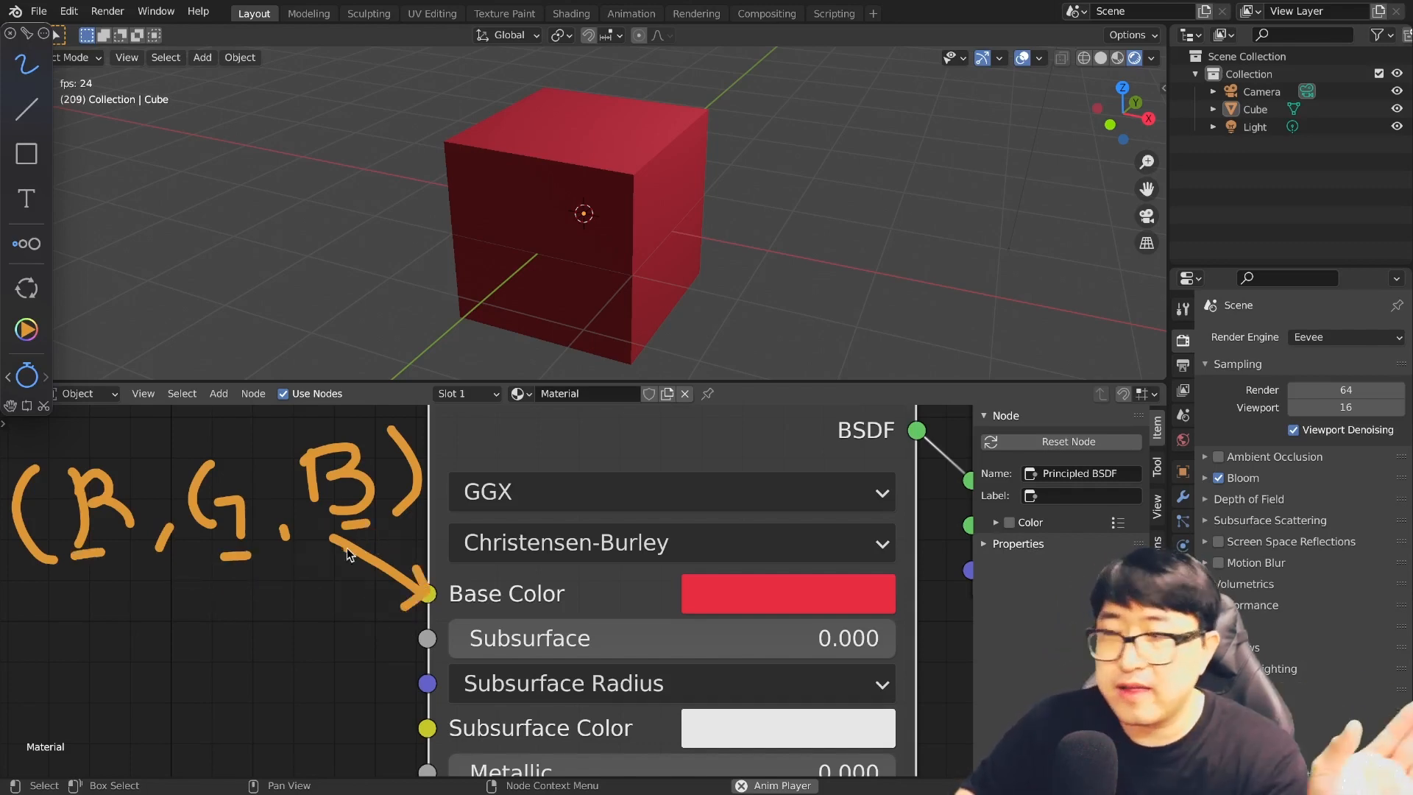
pyautogui.moveTo(76, 563); pyautogui.dragTo(114, 561)
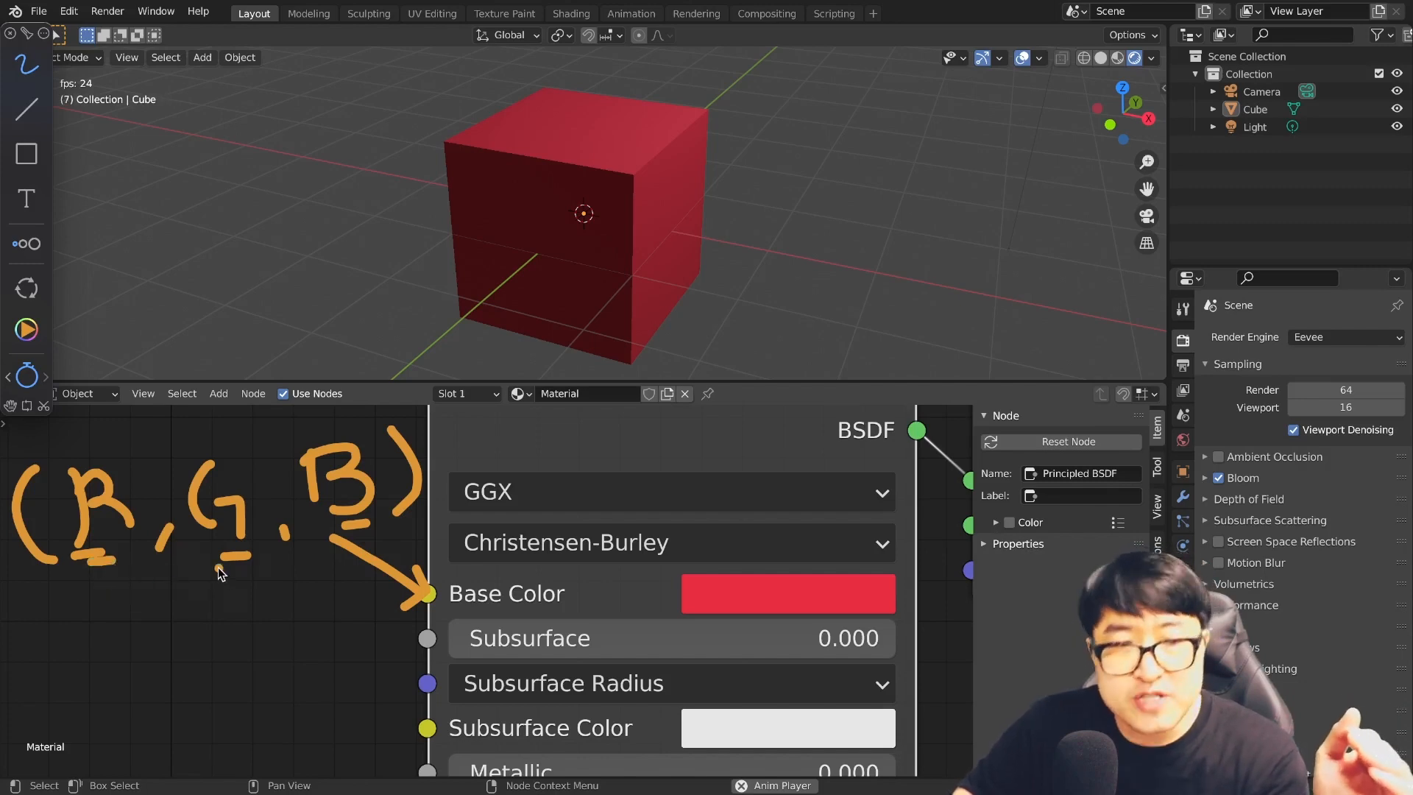
pyautogui.moveTo(210, 553); pyautogui.dragTo(258, 550)
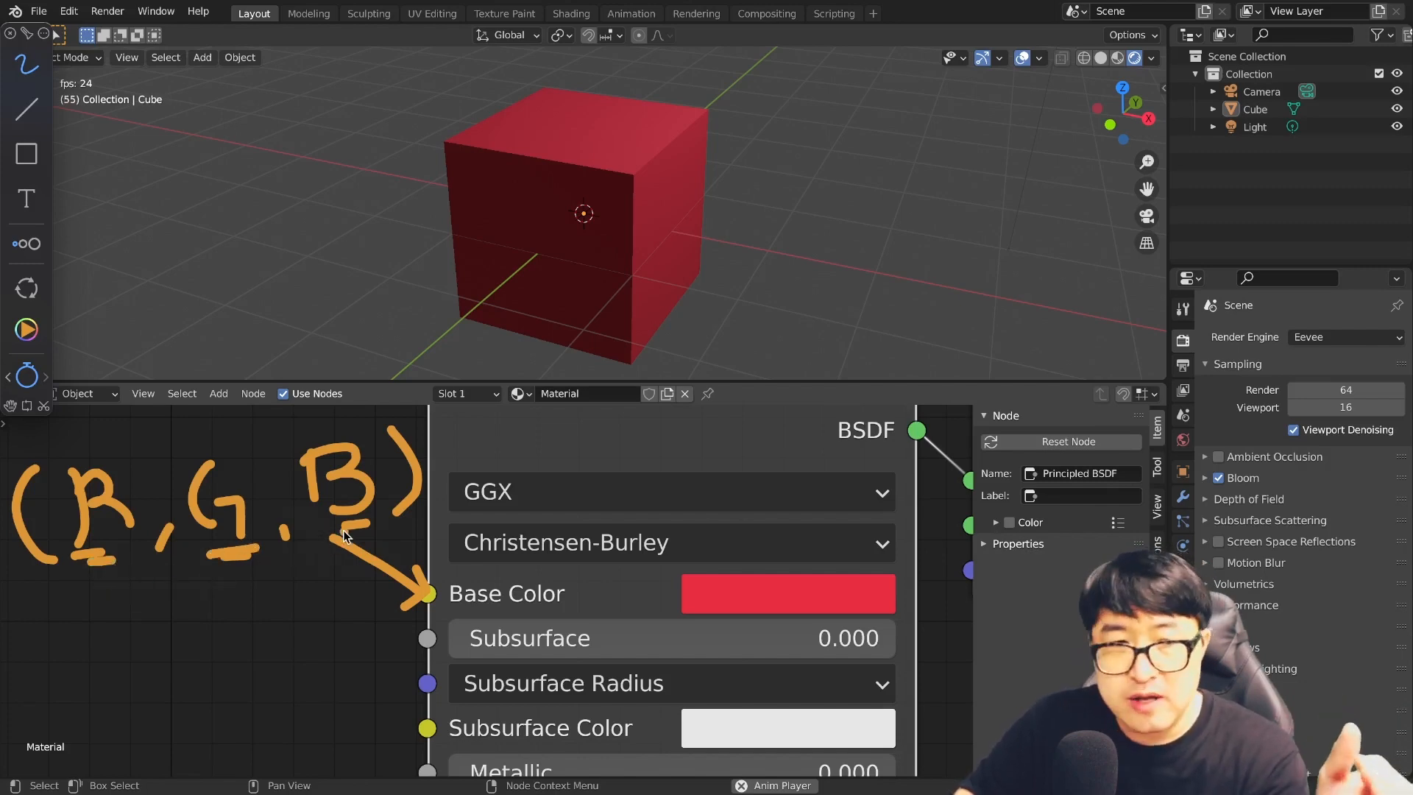
pyautogui.moveTo(344, 528); pyautogui.dragTo(396, 521)
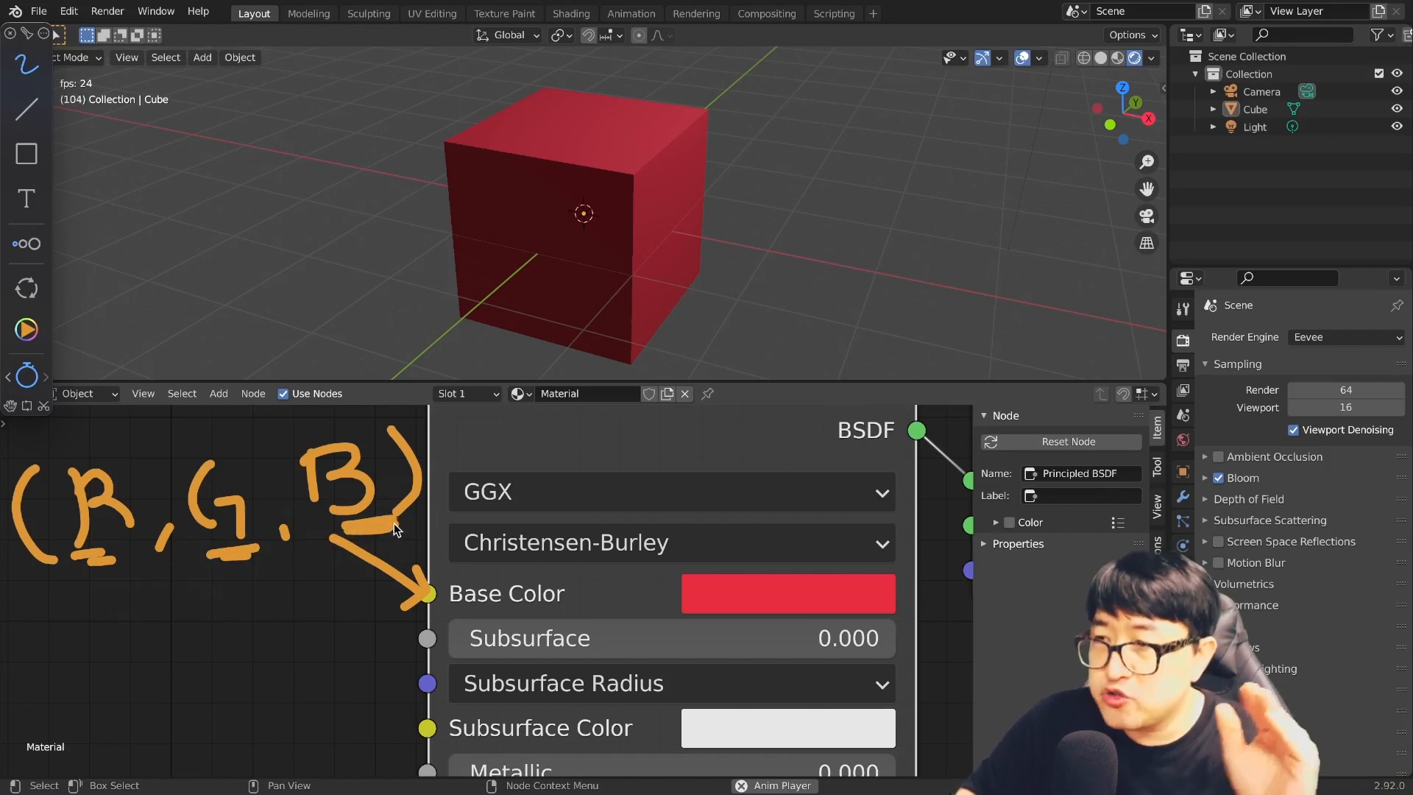
pyautogui.moveTo(96, 595); pyautogui.dragTo(364, 595)
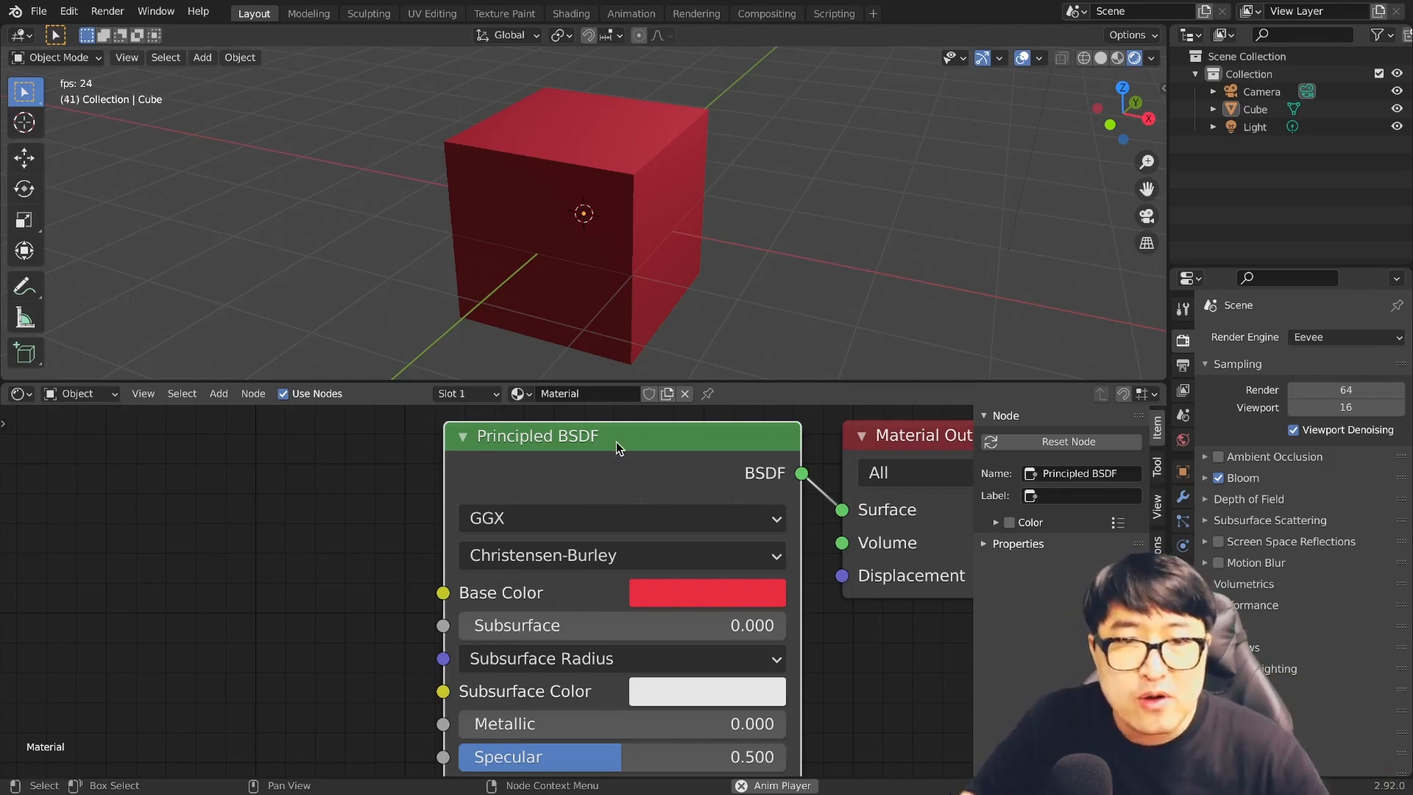
# Step: Shift the Principled BSDF node away from the Material Output and sketch an input arrow, a circle over the node and an output arrow
pyautogui.moveTo(619, 448); pyautogui.dragTo(588, 441)
pyautogui.moveTo(231, 589)
pyautogui.mouseDown()
pyautogui.moveTo(382, 590)
pyautogui.moveTo(373, 605)
pyautogui.mouseUp()
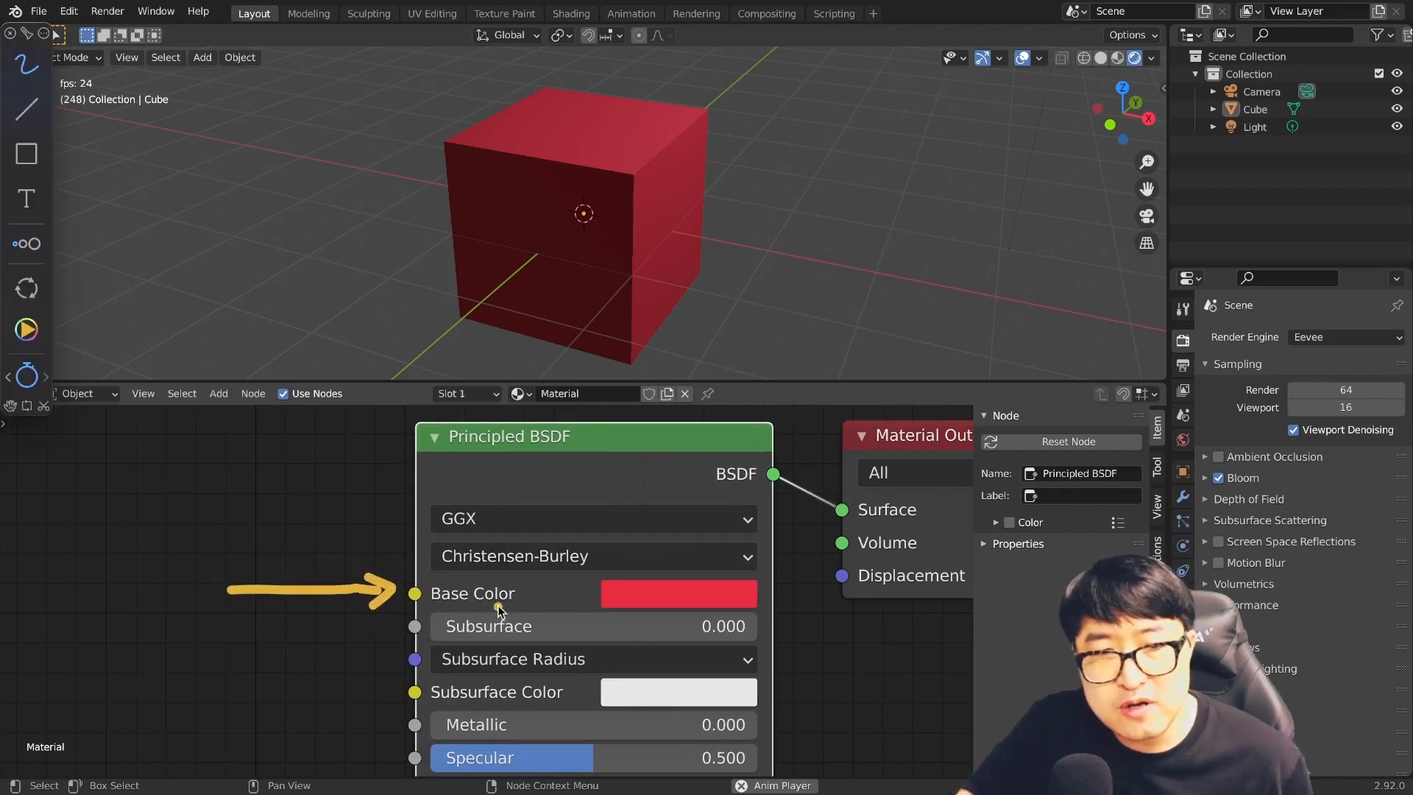
pyautogui.moveTo(611, 548); pyautogui.dragTo(672, 472)
pyautogui.moveTo(777, 457)
pyautogui.mouseDown()
pyautogui.moveTo(831, 479)
pyautogui.moveTo(825, 508)
pyautogui.mouseUp()
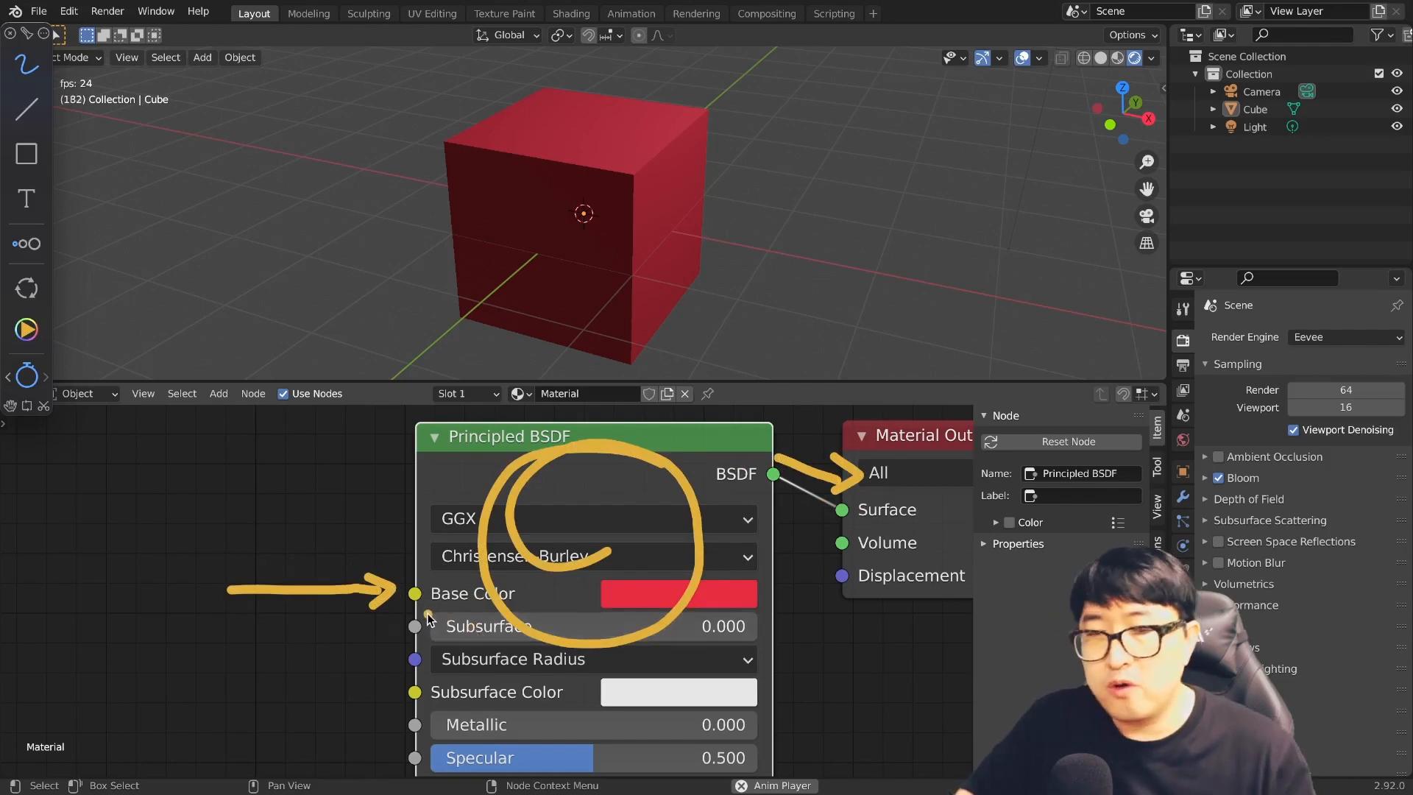
# Step: Box the Base Color socket and handwrite "(R, G, B)" above the input arrow
pyautogui.moveTo(432, 615)
pyautogui.mouseDown()
pyautogui.moveTo(401, 574)
pyautogui.moveTo(448, 577)
pyautogui.moveTo(442, 615)
pyautogui.mouseUp()
pyautogui.moveTo(132, 486)
pyautogui.mouseDown()
pyautogui.moveTo(117, 547)
pyautogui.moveTo(200, 527)
pyautogui.mouseUp()
pyautogui.moveTo(273, 488); pyautogui.dragTo(251, 528)
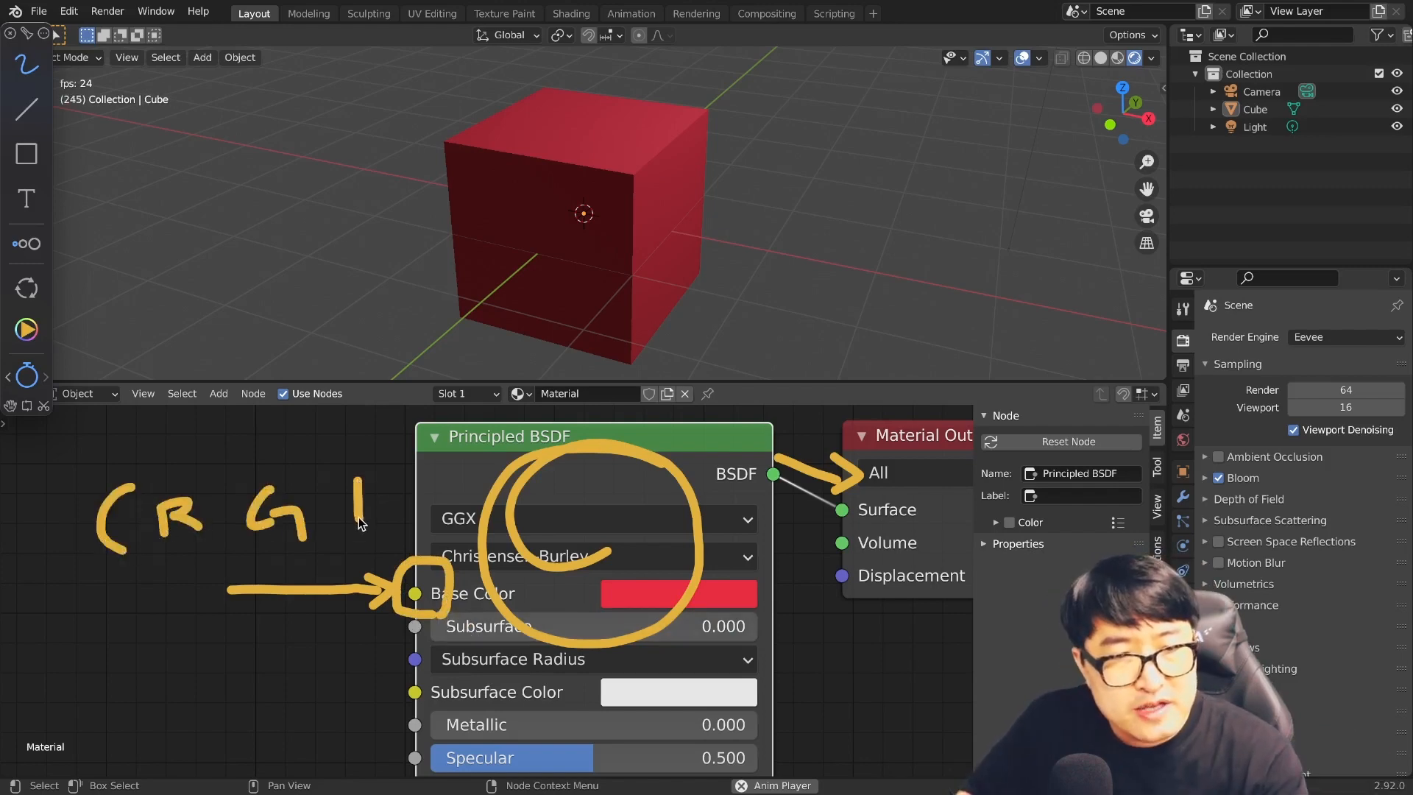
pyautogui.moveTo(360, 478); pyautogui.dragTo(362, 524)
pyautogui.moveTo(406, 442)
pyautogui.mouseDown()
pyautogui.moveTo(451, 478)
pyautogui.moveTo(434, 515)
pyautogui.mouseUp()
pyautogui.moveTo(240, 540); pyautogui.dragTo(232, 552)
pyautogui.moveTo(320, 539); pyautogui.dragTo(317, 557)
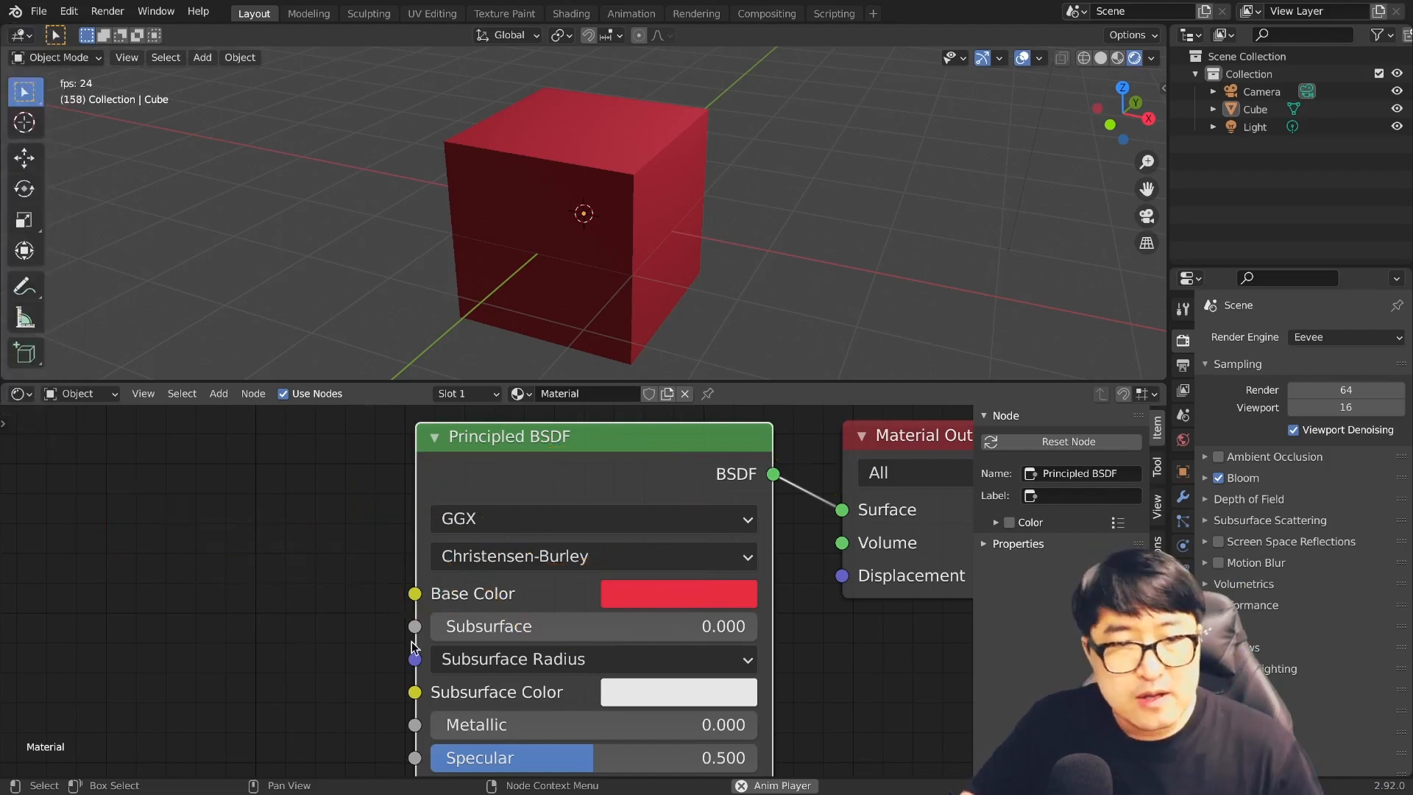
# Step: Move the Principled BSDF node upward, frame its input sockets beside empty space and switch to the screen annotation tool
pyautogui.moveTo(558, 437)
pyautogui.mouseDown()
pyautogui.moveTo(551, 664)
pyautogui.moveTo(543, 573)
pyautogui.mouseUp()
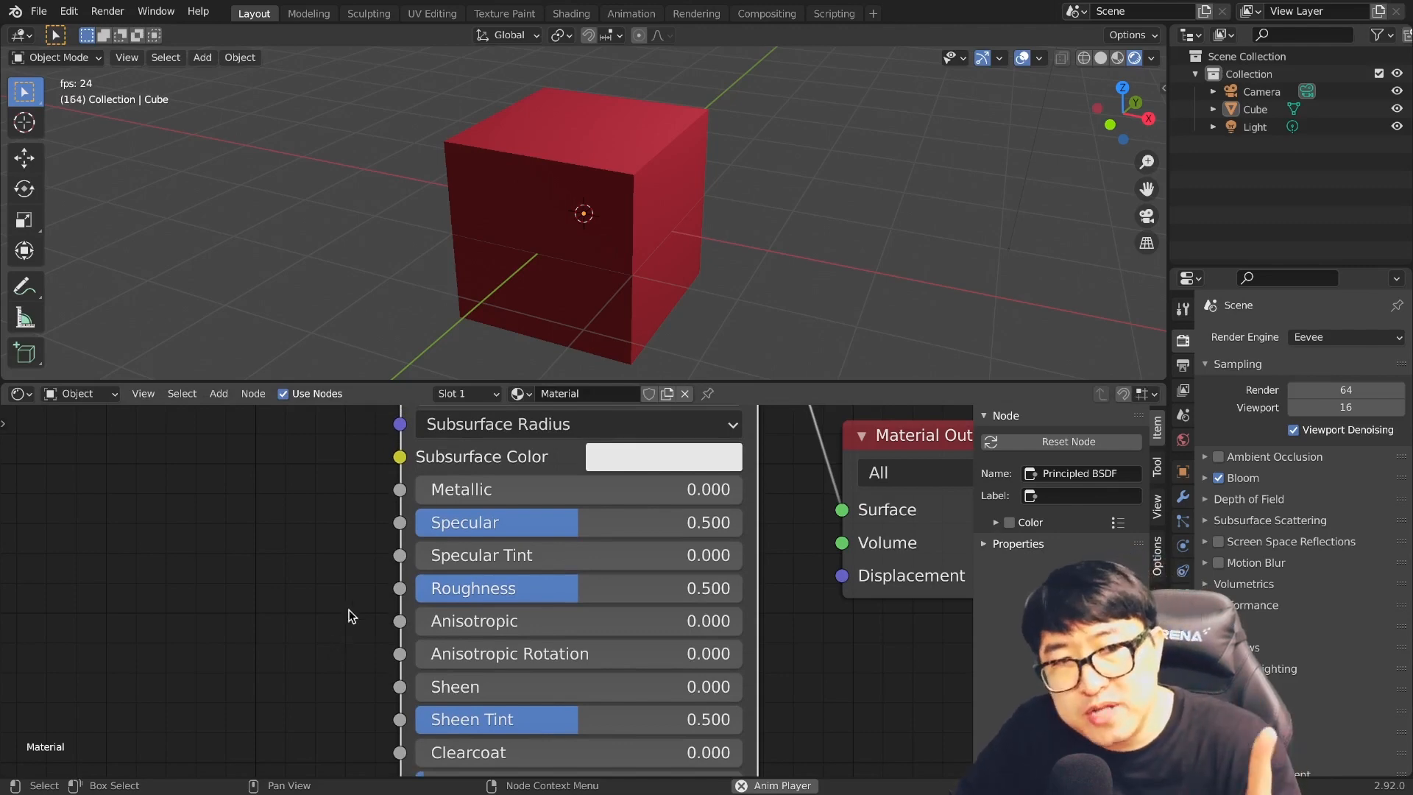
pyautogui.scroll(-5, 676, 521)
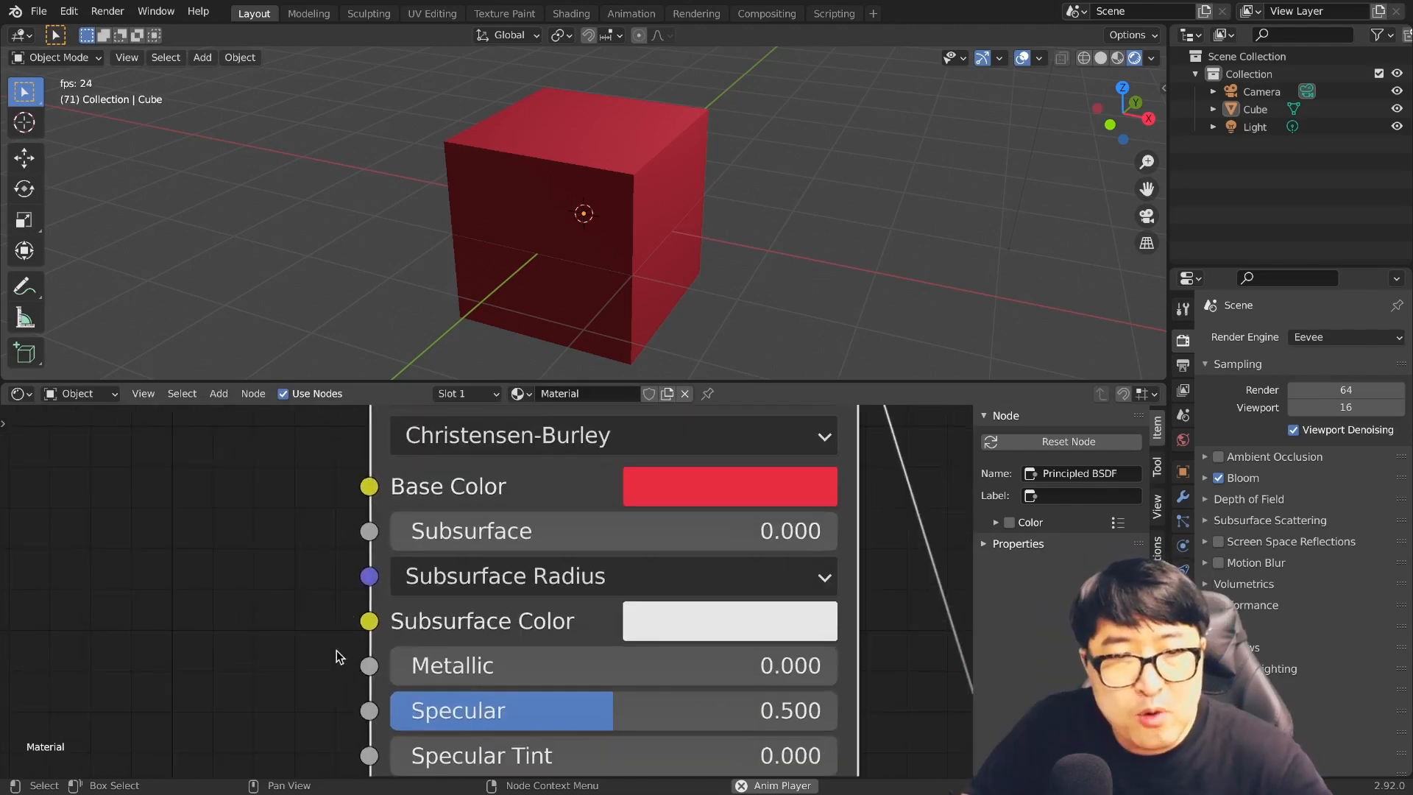
pyautogui.hotkey('alt', 'Tab')
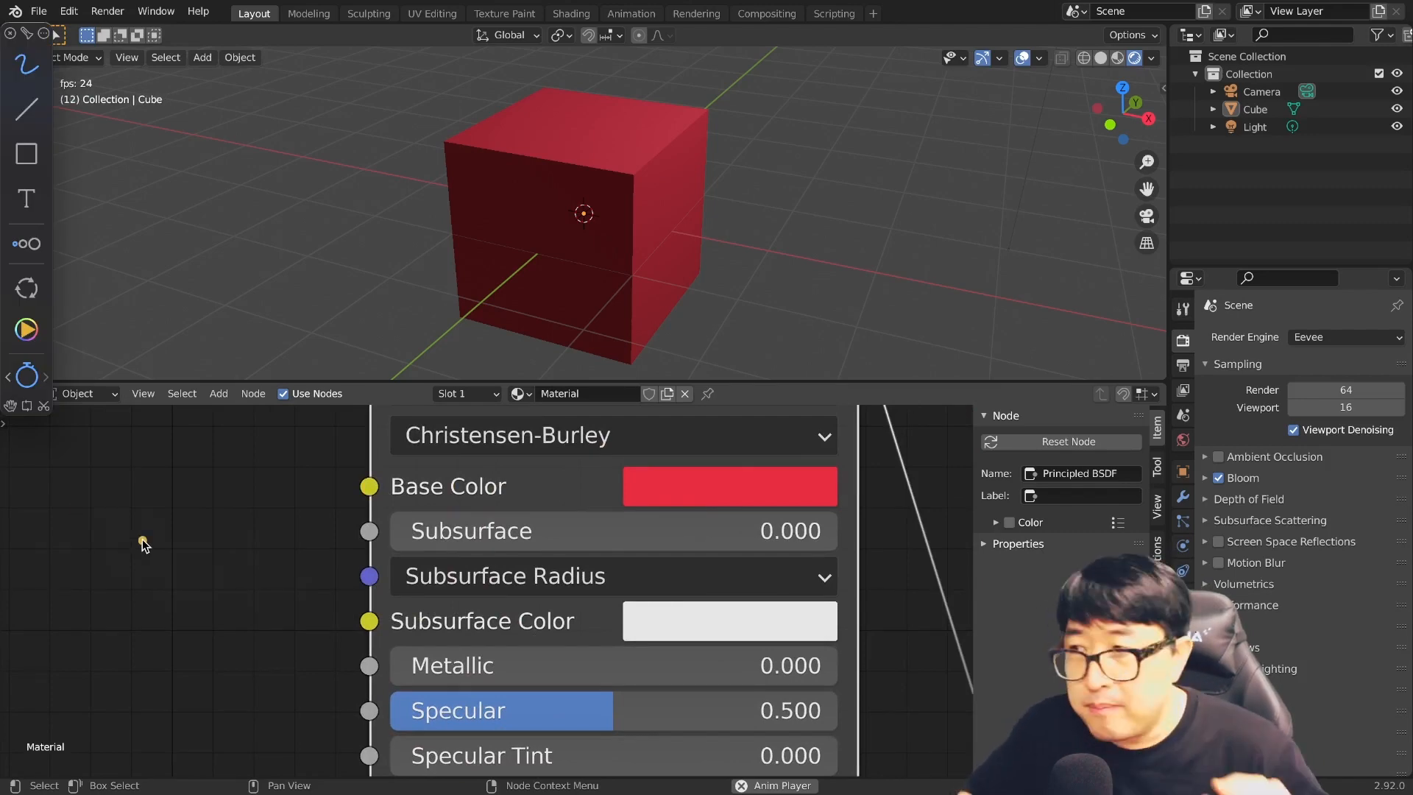
# Step: Handwrite a bracketed set of vector components starting with x beside the Subsurface Radius socket and underline three components
pyautogui.moveTo(103, 557); pyautogui.dragTo(89, 624)
pyautogui.moveTo(137, 573); pyautogui.dragTo(109, 600)
pyautogui.moveTo(109, 579); pyautogui.dragTo(133, 602)
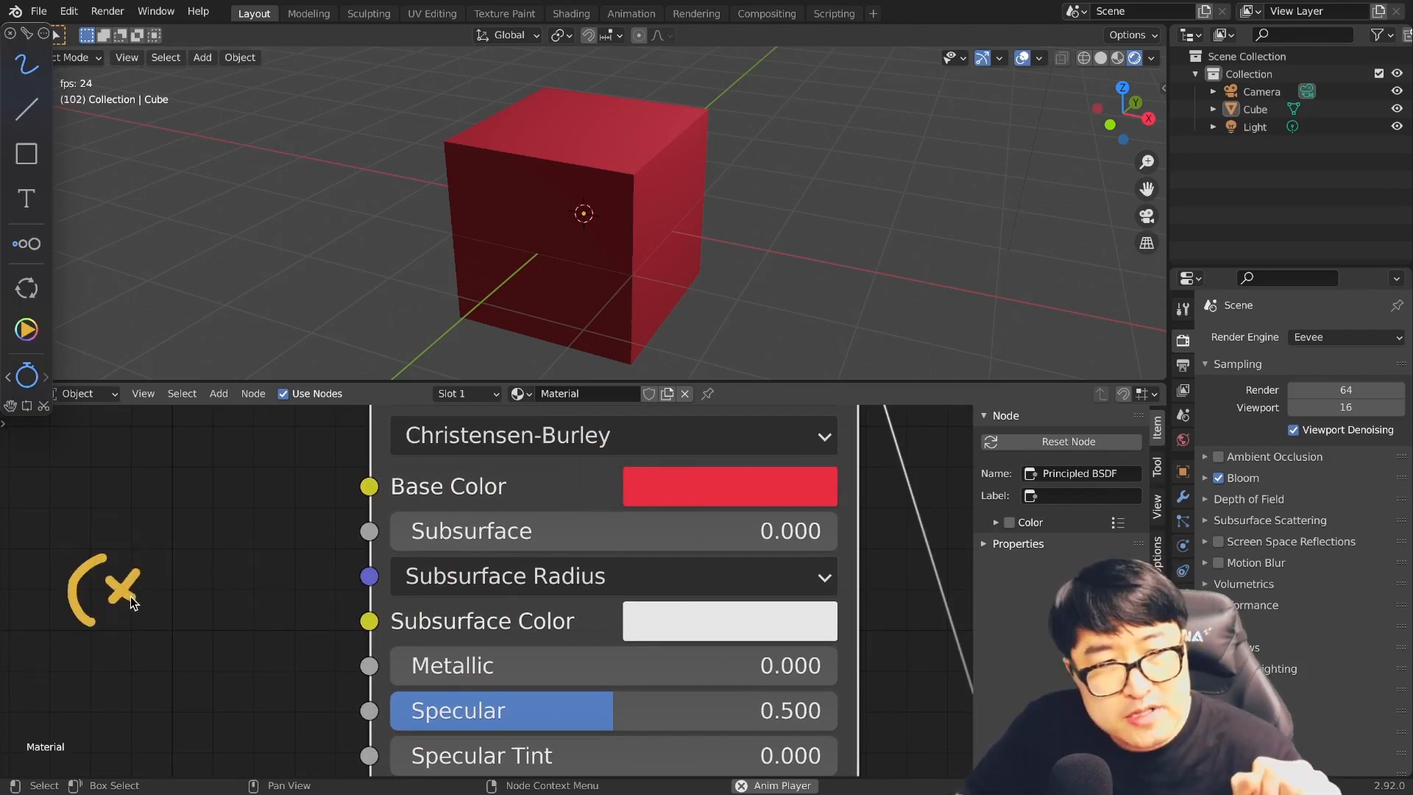
pyautogui.click(263, 581)
pyautogui.moveTo(253, 546); pyautogui.dragTo(323, 603)
pyautogui.moveTo(111, 628); pyautogui.dragTo(145, 623)
pyautogui.moveTo(182, 635); pyautogui.dragTo(215, 630)
pyautogui.moveTo(265, 621); pyautogui.dragTo(290, 619)
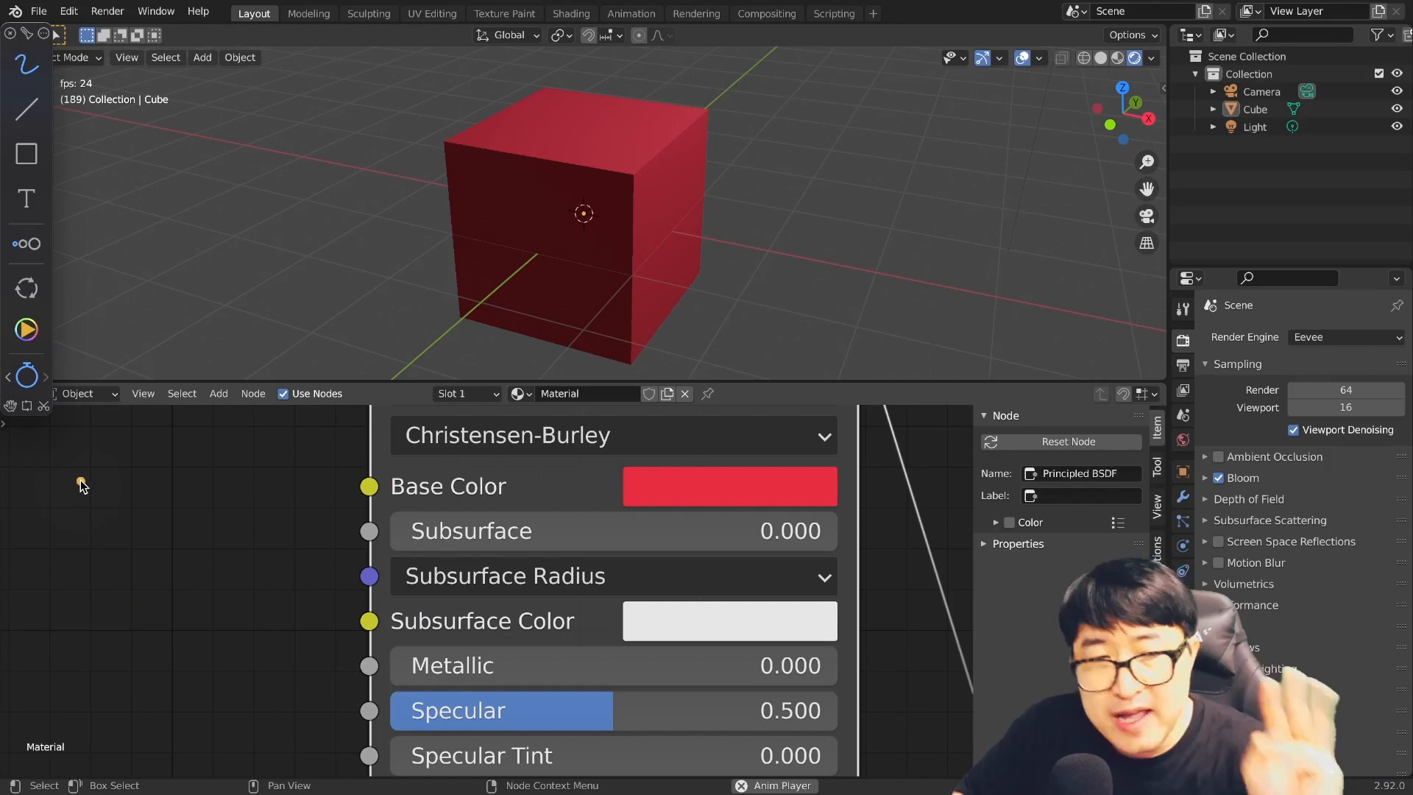
# Step: Handwrite "(20, 25, 30)" with an arrow above and a line beneath, and circle the Subsurface Radius socket
pyautogui.moveTo(59, 453); pyautogui.dragTo(74, 527)
pyautogui.moveTo(100, 471); pyautogui.dragTo(140, 506)
pyautogui.moveTo(158, 457)
pyautogui.mouseDown()
pyautogui.moveTo(190, 515)
pyautogui.moveTo(271, 506)
pyautogui.mouseUp()
pyautogui.moveTo(288, 460)
pyautogui.mouseDown()
pyautogui.moveTo(291, 492)
pyautogui.moveTo(338, 499)
pyautogui.mouseUp()
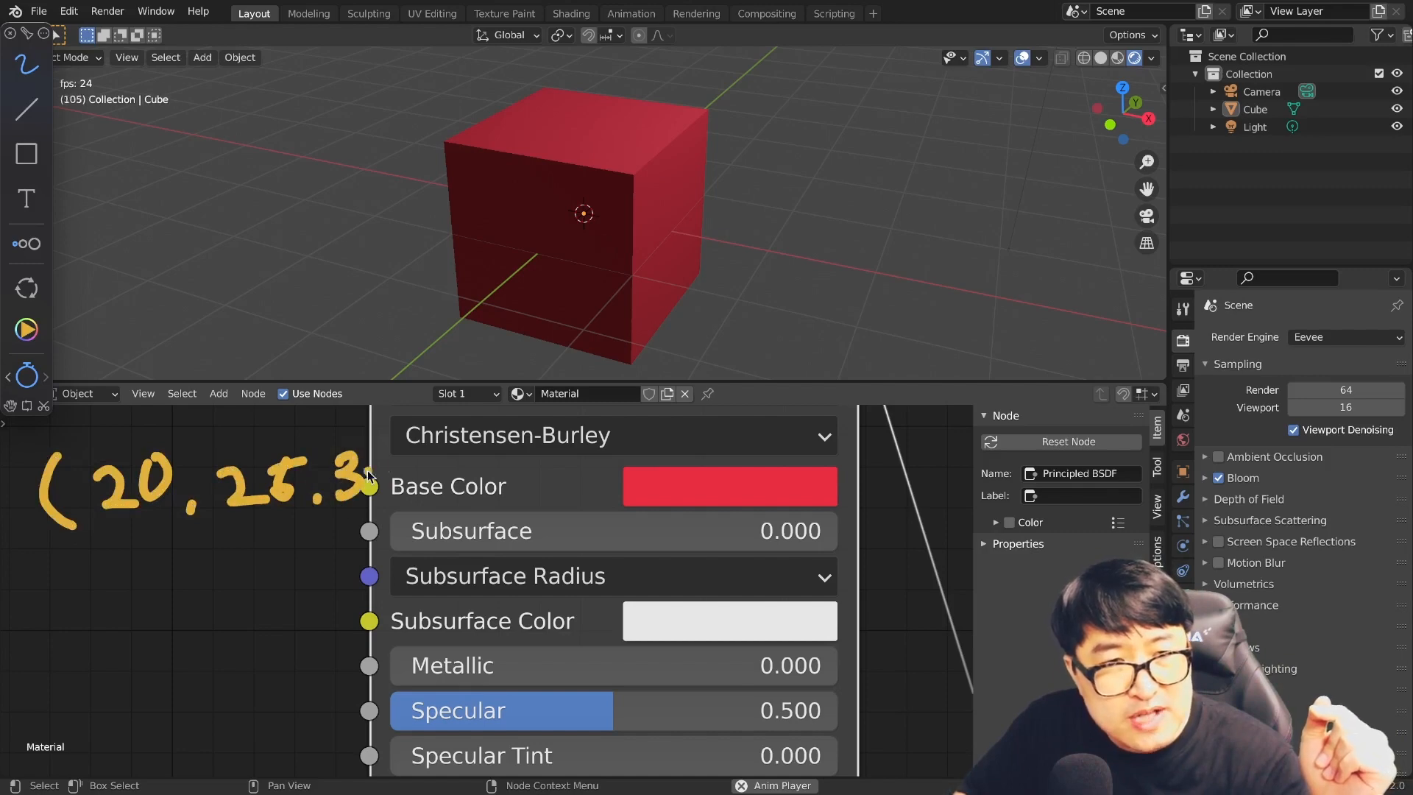
pyautogui.moveTo(404, 441)
pyautogui.mouseDown()
pyautogui.moveTo(394, 474)
pyautogui.moveTo(420, 445)
pyautogui.mouseUp()
pyautogui.moveTo(436, 435); pyautogui.dragTo(442, 504)
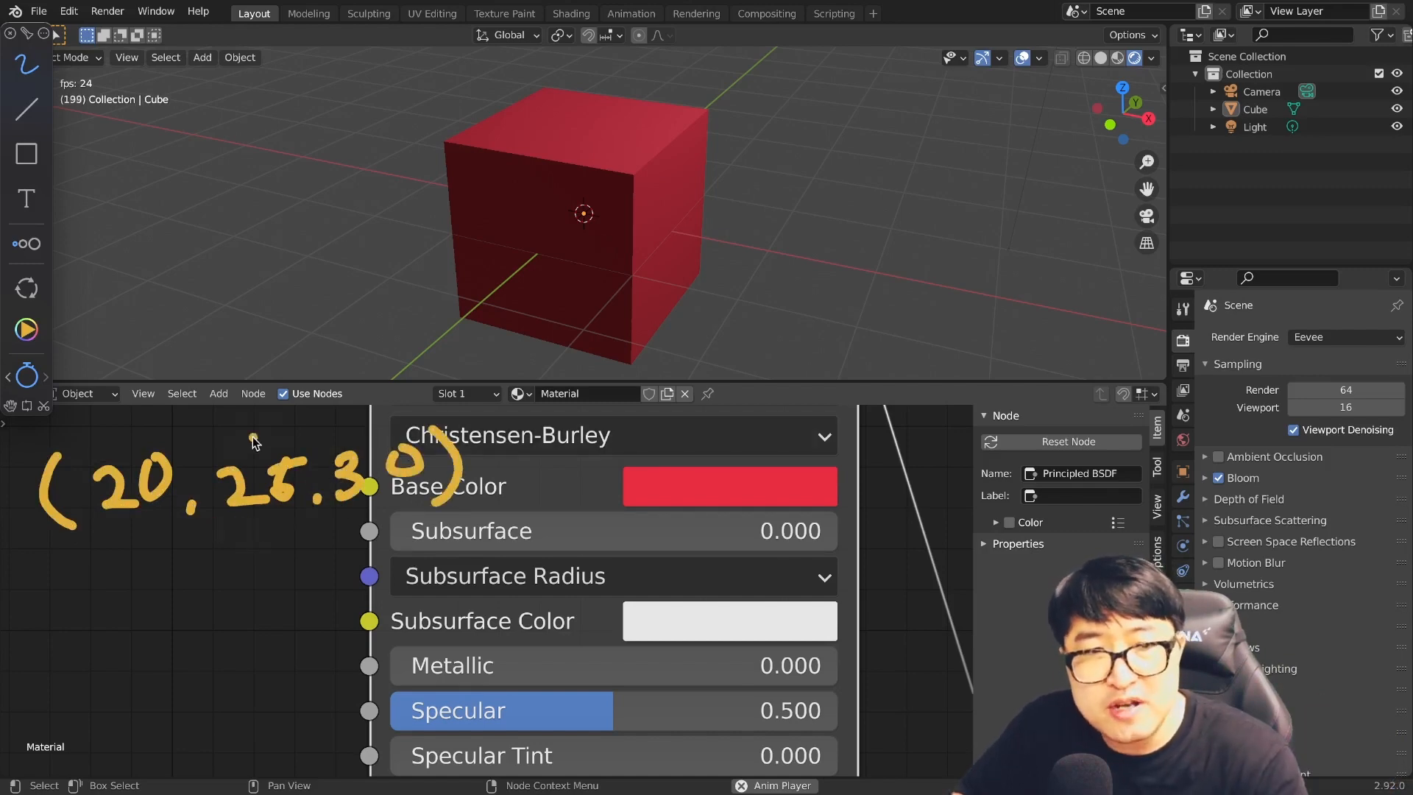
pyautogui.moveTo(237, 426); pyautogui.dragTo(298, 423)
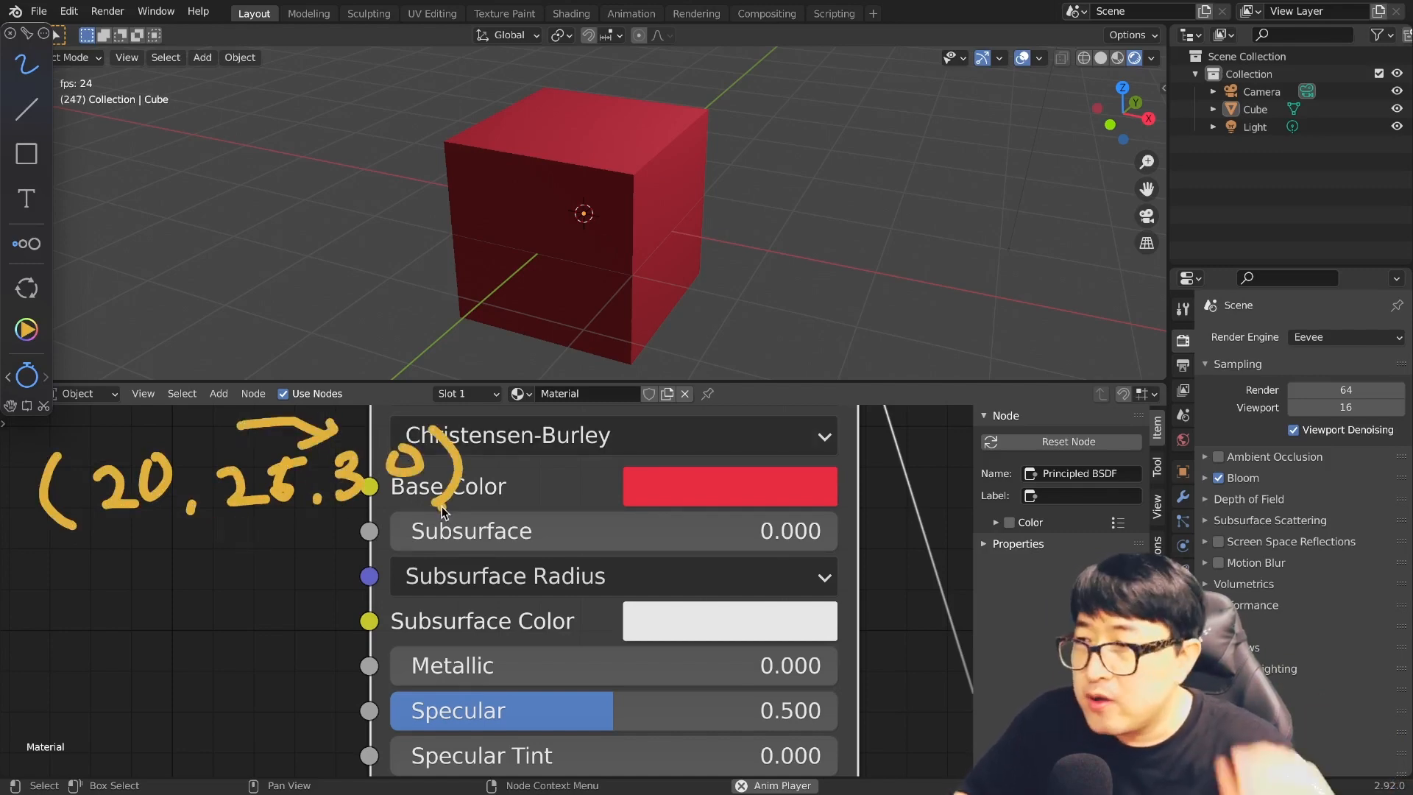
pyautogui.moveTo(118, 537)
pyautogui.mouseDown()
pyautogui.moveTo(338, 522)
pyautogui.moveTo(416, 535)
pyautogui.moveTo(346, 600)
pyautogui.mouseUp()
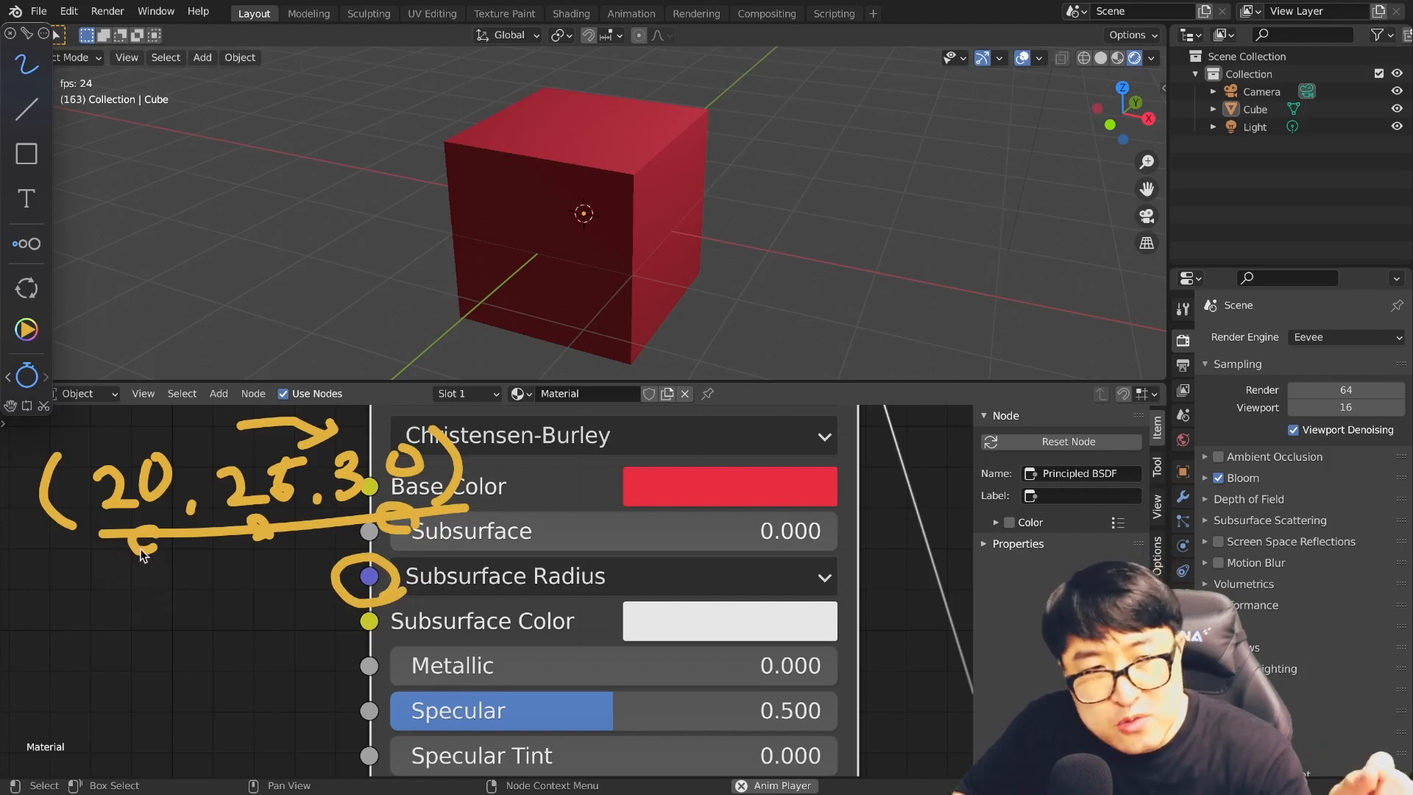
# Step: Handwrite a label beneath each of the three numbers and clear all annotations
pyautogui.moveTo(136, 595); pyautogui.dragTo(114, 617)
pyautogui.moveTo(109, 589); pyautogui.dragTo(166, 624)
pyautogui.moveTo(288, 593); pyautogui.dragTo(230, 652)
pyautogui.moveTo(315, 608)
pyautogui.mouseDown()
pyautogui.moveTo(318, 632)
pyautogui.moveTo(354, 633)
pyautogui.mouseUp()
pyautogui.press('Escape')
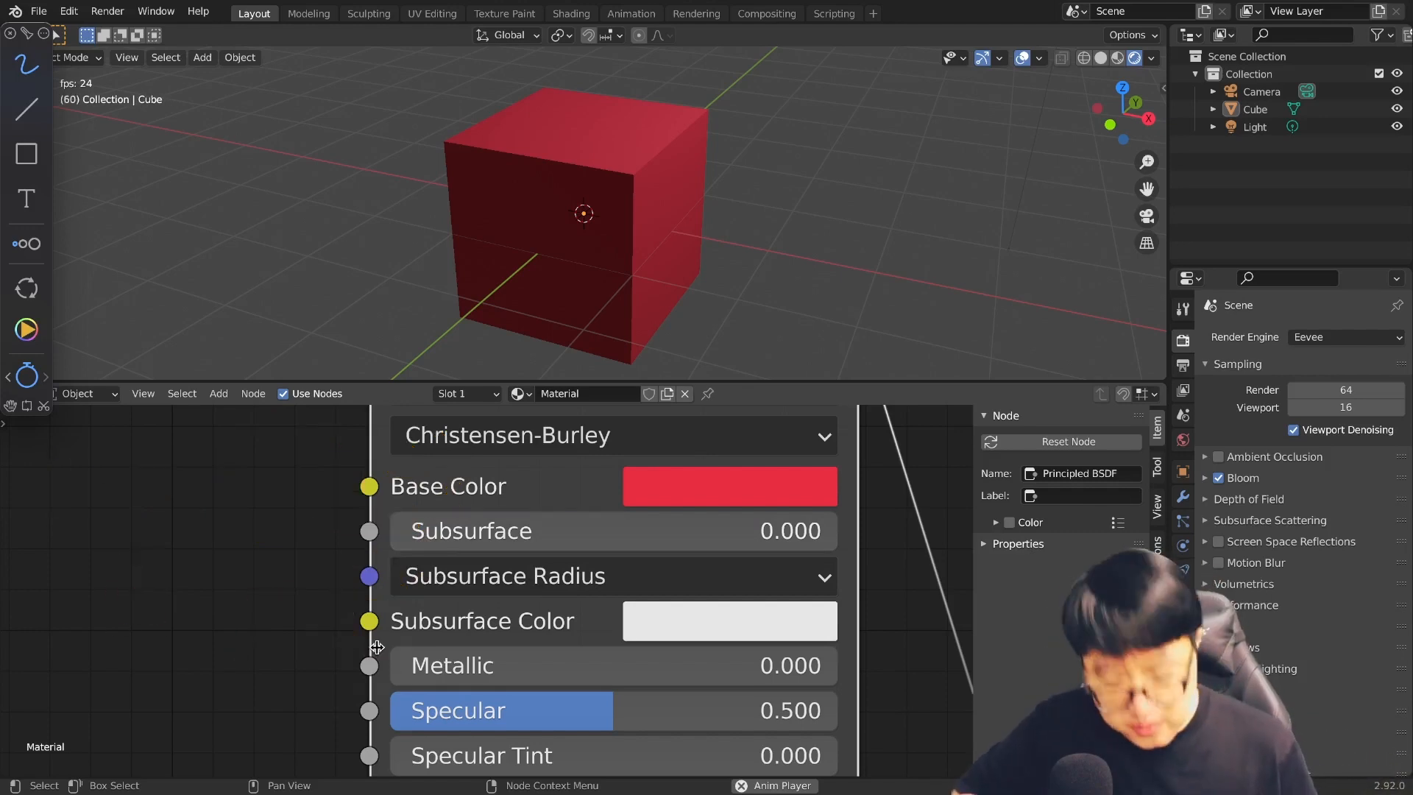
# Step: Add an Object Info node in the empty space on the input side of the Principled BSDF node
pyautogui.hotkey('shift', 'a')
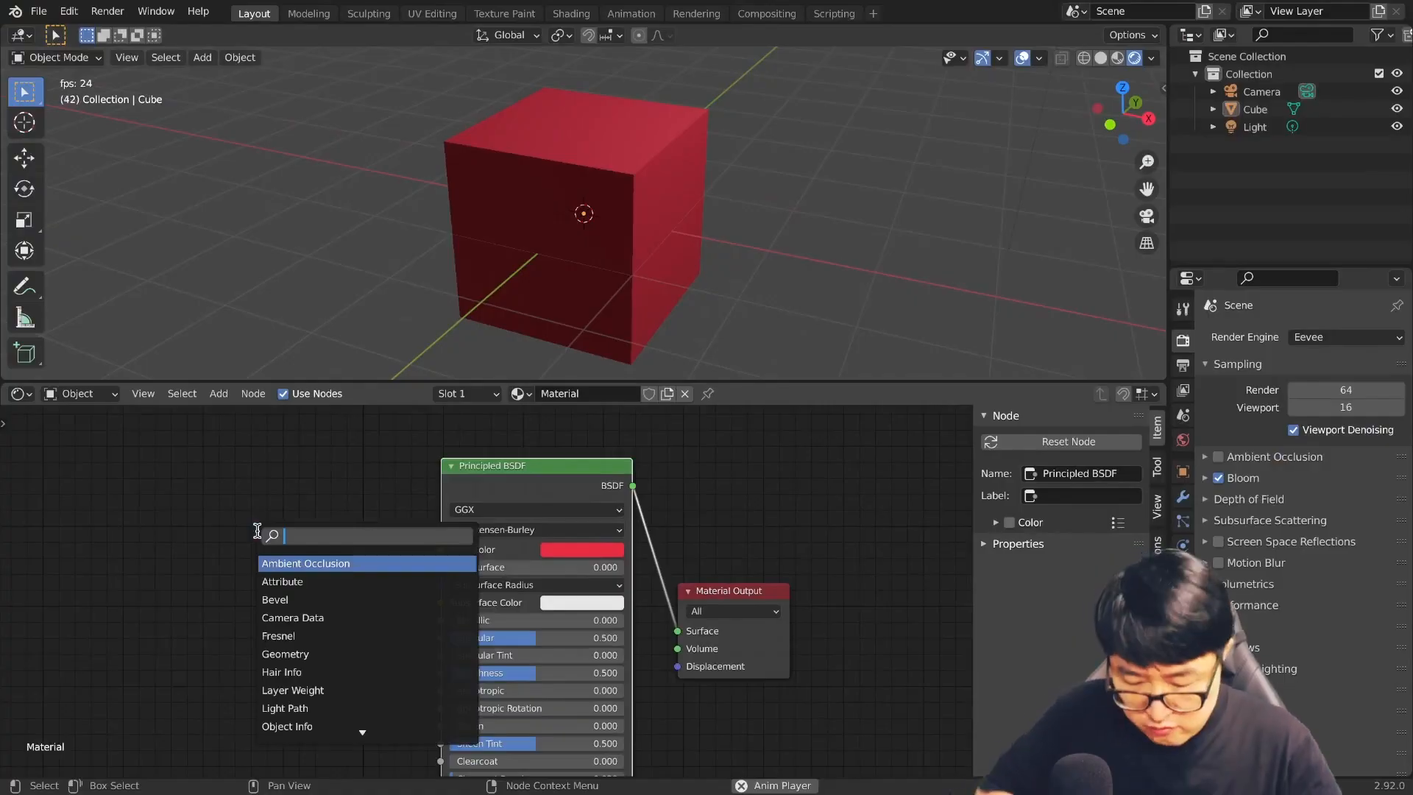
pyautogui.write('info')
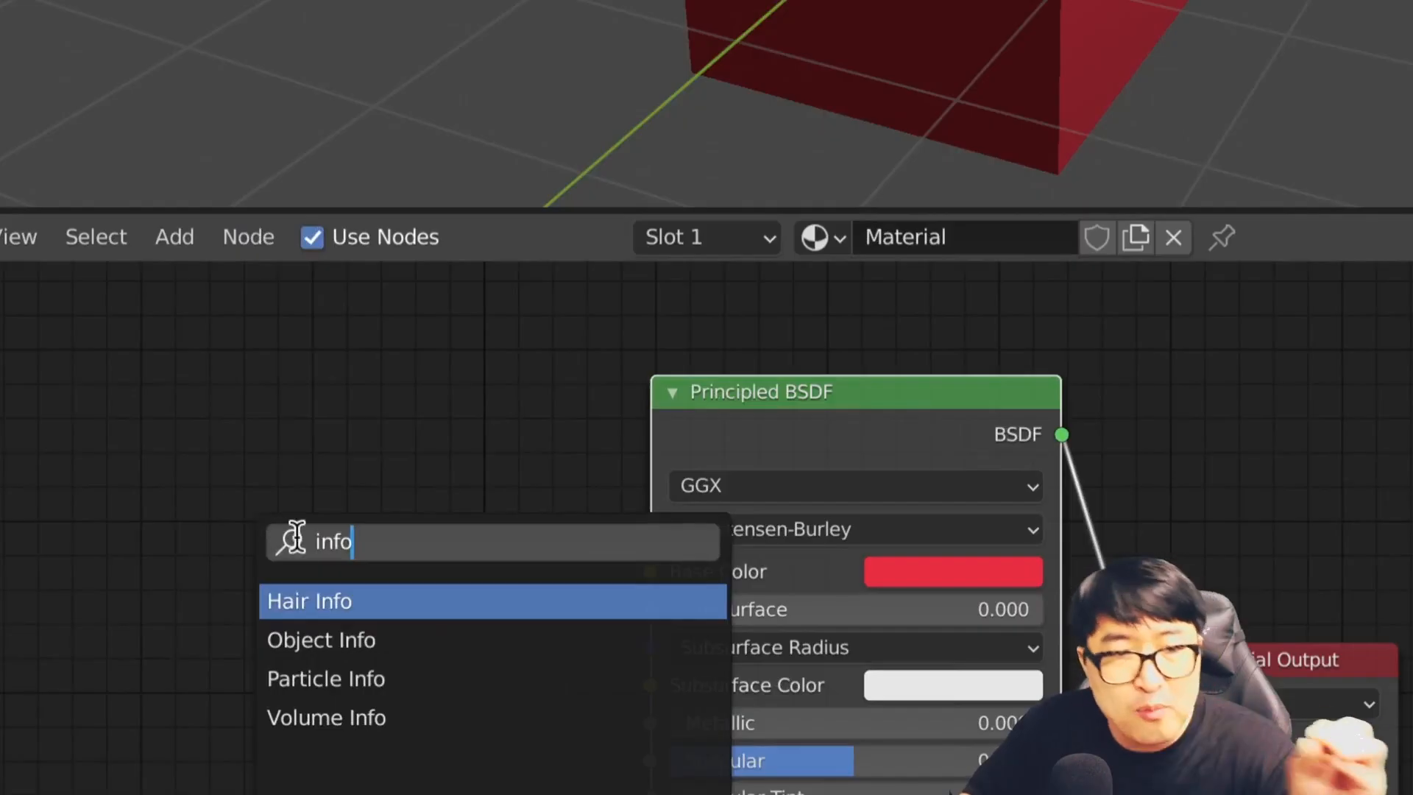
pyautogui.click(361, 639)
pyautogui.click(186, 405)
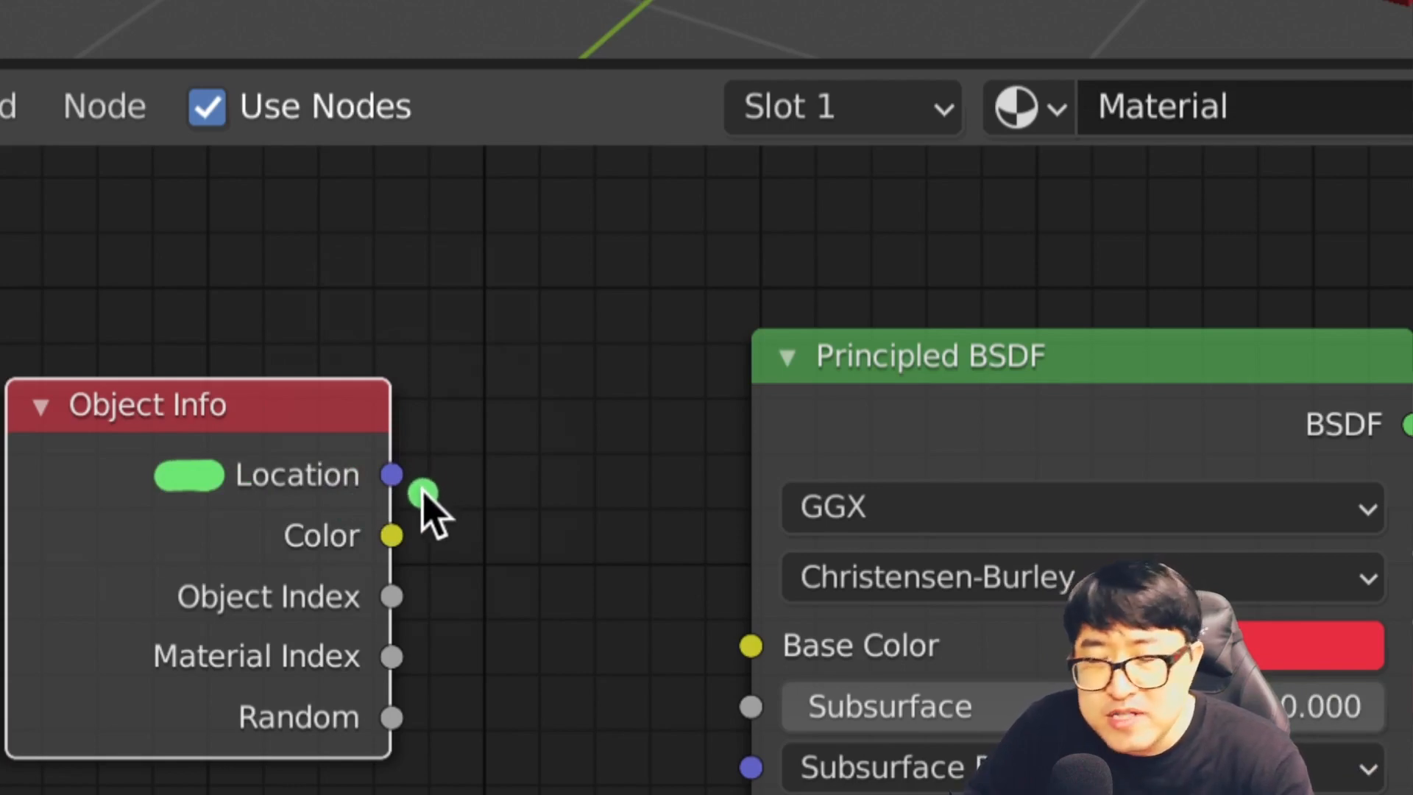
# Step: Handwrite "(X Y Z)" beside the Location output of the Object Info node
pyautogui.moveTo(524, 335); pyautogui.dragTo(543, 405)
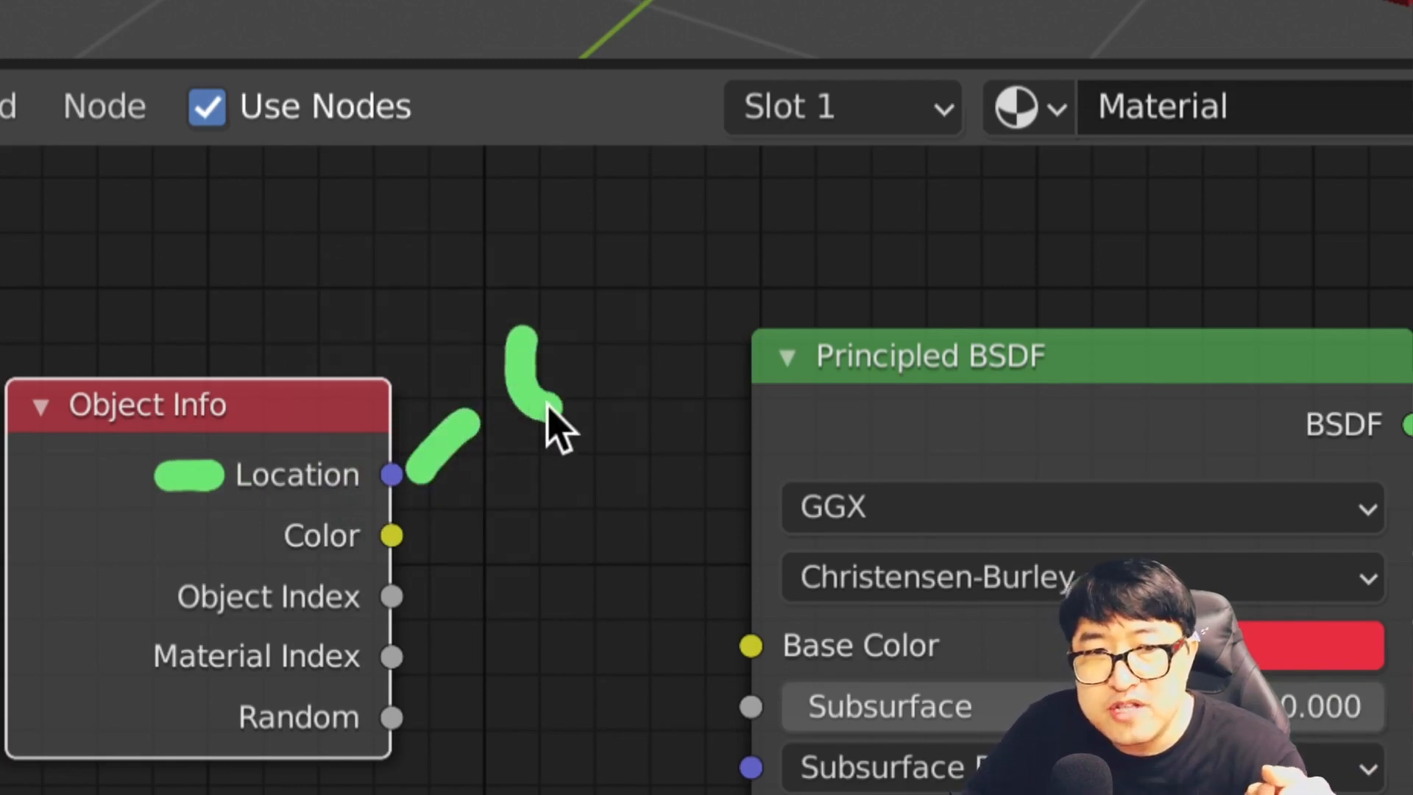
pyautogui.moveTo(582, 320); pyautogui.dragTo(637, 349)
pyautogui.moveTo(659, 276)
pyautogui.mouseDown()
pyautogui.moveTo(610, 404)
pyautogui.moveTo(758, 298)
pyautogui.mouseUp()
pyautogui.moveTo(791, 219); pyautogui.dragTo(766, 335)
pyautogui.moveTo(872, 218); pyautogui.dragTo(946, 267)
pyautogui.click(1068, 256)
pyautogui.moveTo(1030, 138)
pyautogui.mouseDown()
pyautogui.moveTo(1079, 239)
pyautogui.moveTo(1033, 298)
pyautogui.mouseUp()
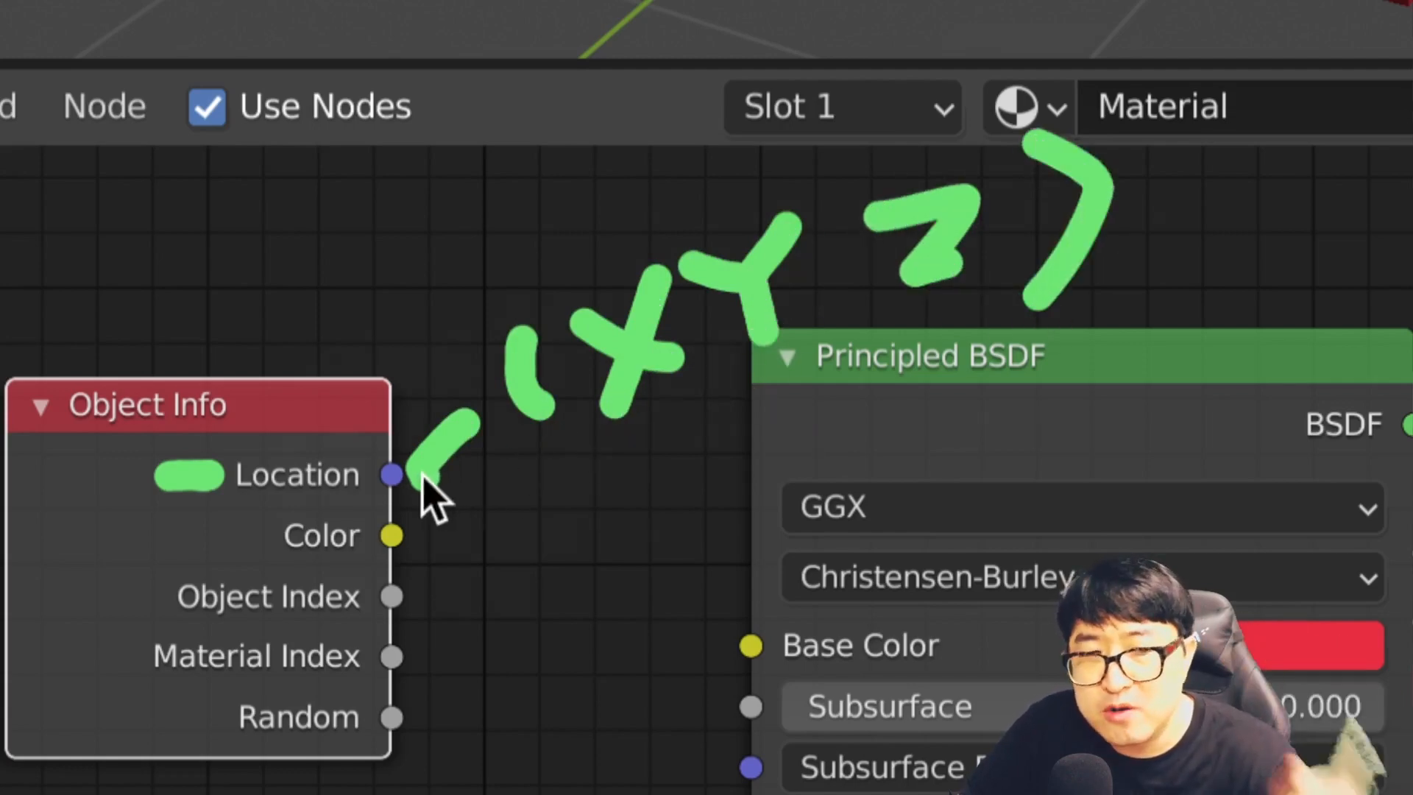
# Step: Mark the Color output of the Object Info node and handwrite its bracketed colour components beside it
pyautogui.moveTo(182, 537); pyautogui.dragTo(246, 538)
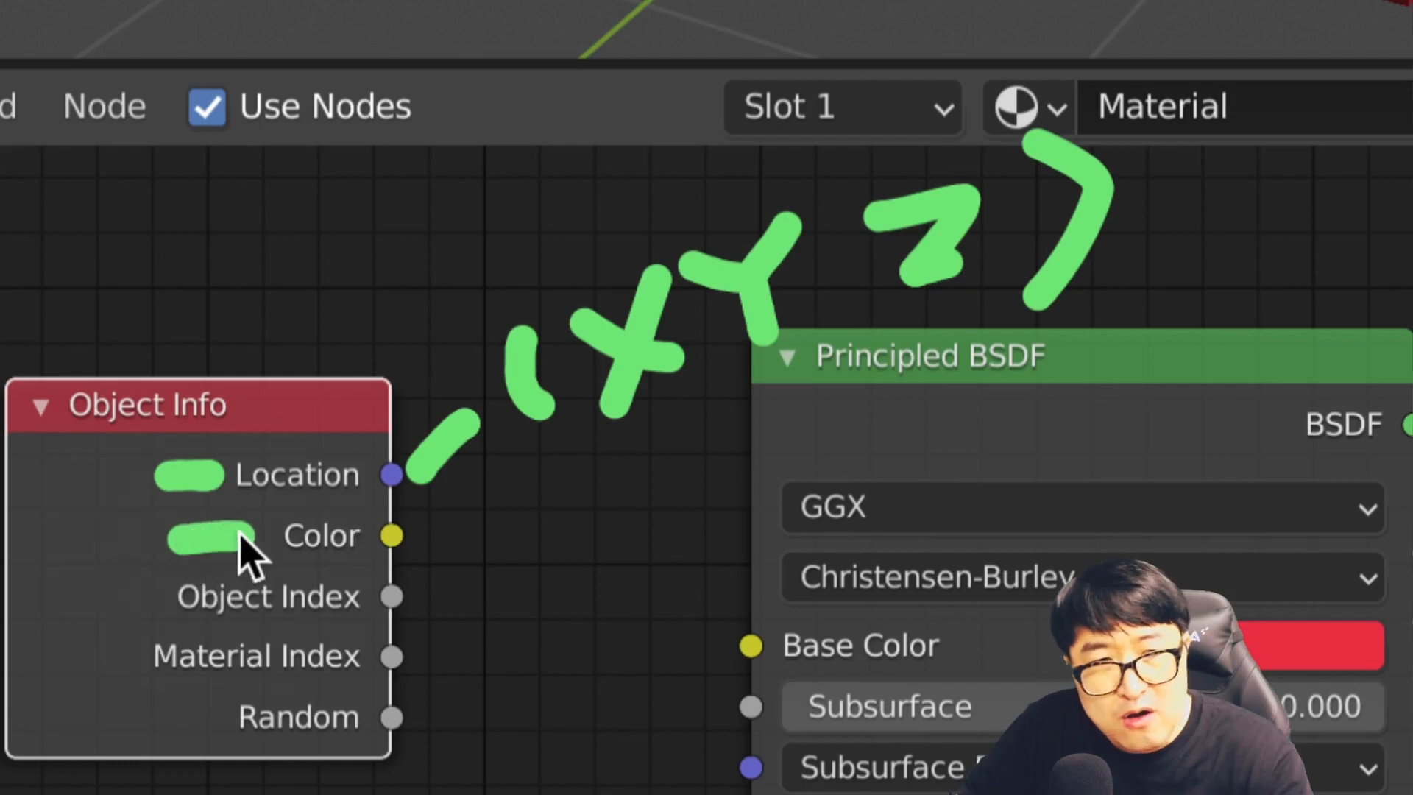
pyautogui.moveTo(431, 546); pyautogui.dragTo(528, 523)
pyautogui.moveTo(602, 462); pyautogui.dragTo(624, 564)
pyautogui.moveTo(658, 468)
pyautogui.mouseDown()
pyautogui.moveTo(695, 534)
pyautogui.moveTo(683, 477)
pyautogui.moveTo(769, 482)
pyautogui.mouseUp()
pyautogui.moveTo(858, 383)
pyautogui.mouseDown()
pyautogui.moveTo(843, 404)
pyautogui.moveTo(957, 486)
pyautogui.mouseUp()
pyautogui.moveTo(978, 365)
pyautogui.mouseDown()
pyautogui.moveTo(986, 442)
pyautogui.moveTo(1009, 420)
pyautogui.moveTo(1049, 458)
pyautogui.mouseUp()
pyautogui.moveTo(1152, 313)
pyautogui.mouseDown()
pyautogui.moveTo(1224, 378)
pyautogui.moveTo(1150, 442)
pyautogui.mouseUp()
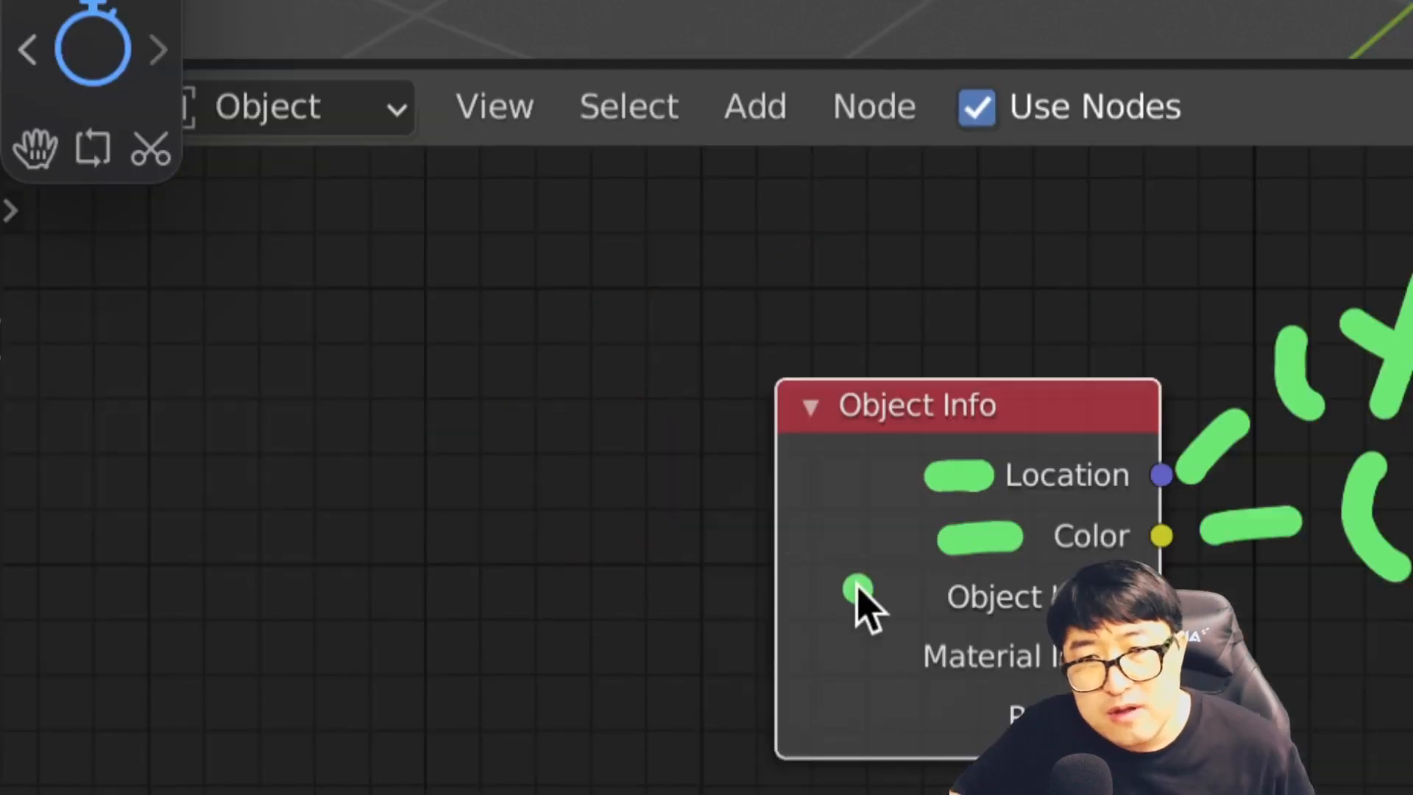
# Step: Bracket the Object Index, Material Index and Random outputs and clear the annotations
pyautogui.moveTo(88, 589); pyautogui.dragTo(98, 730)
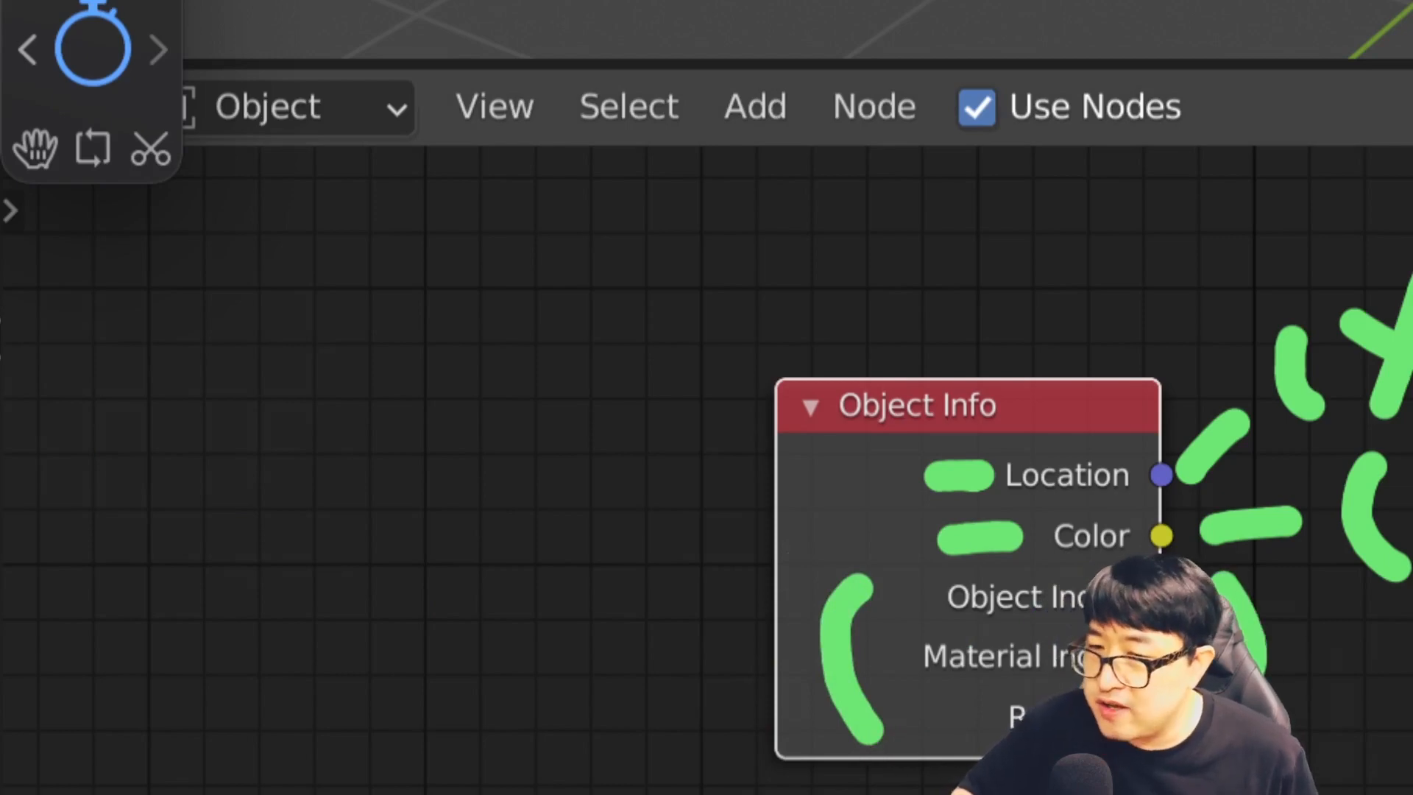
pyautogui.press('Escape')
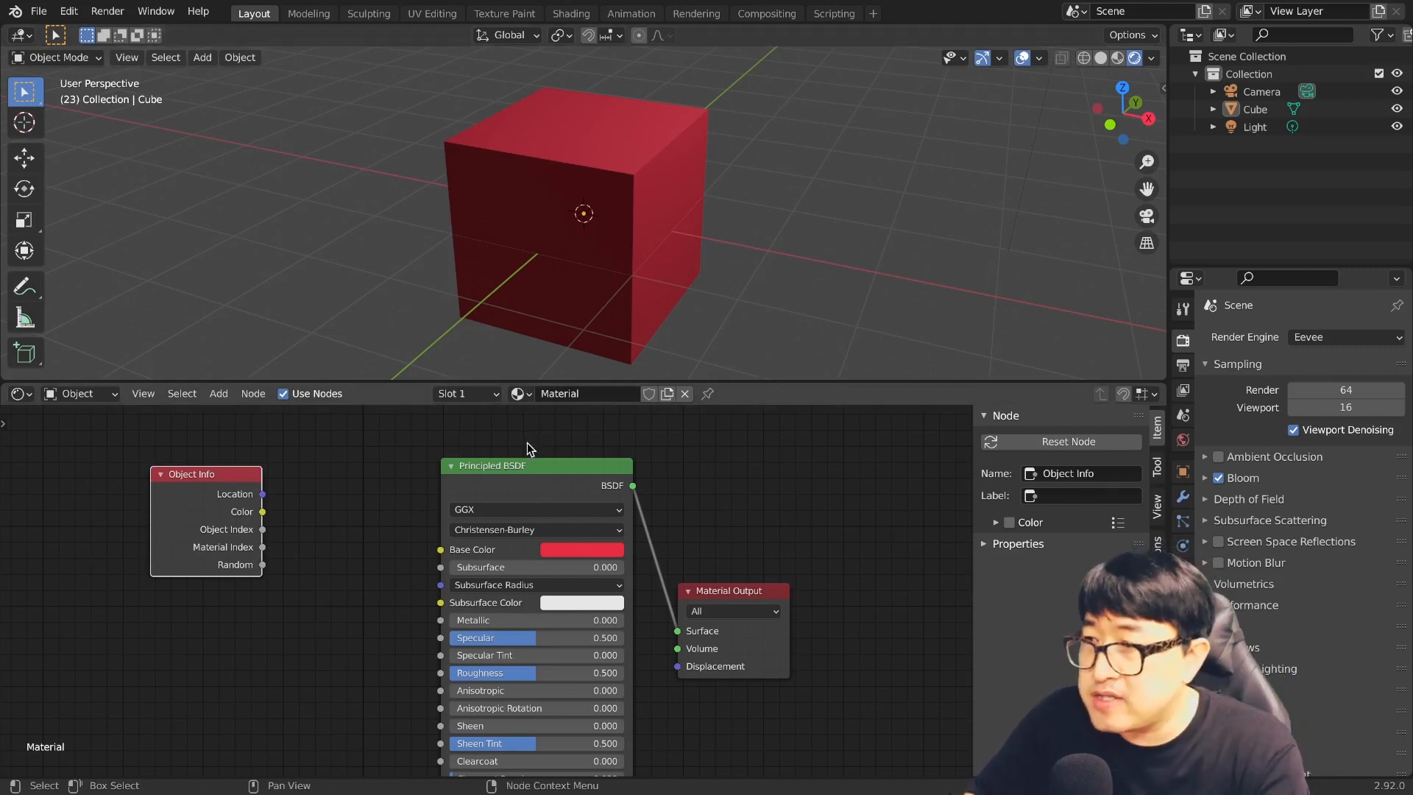
# Step: Connect the Object Info node's Location output to the Principled BSDF's Base Color input
pyautogui.moveTo(532, 456); pyautogui.dragTo(536, 436)
pyautogui.scroll(1, 544, 511)
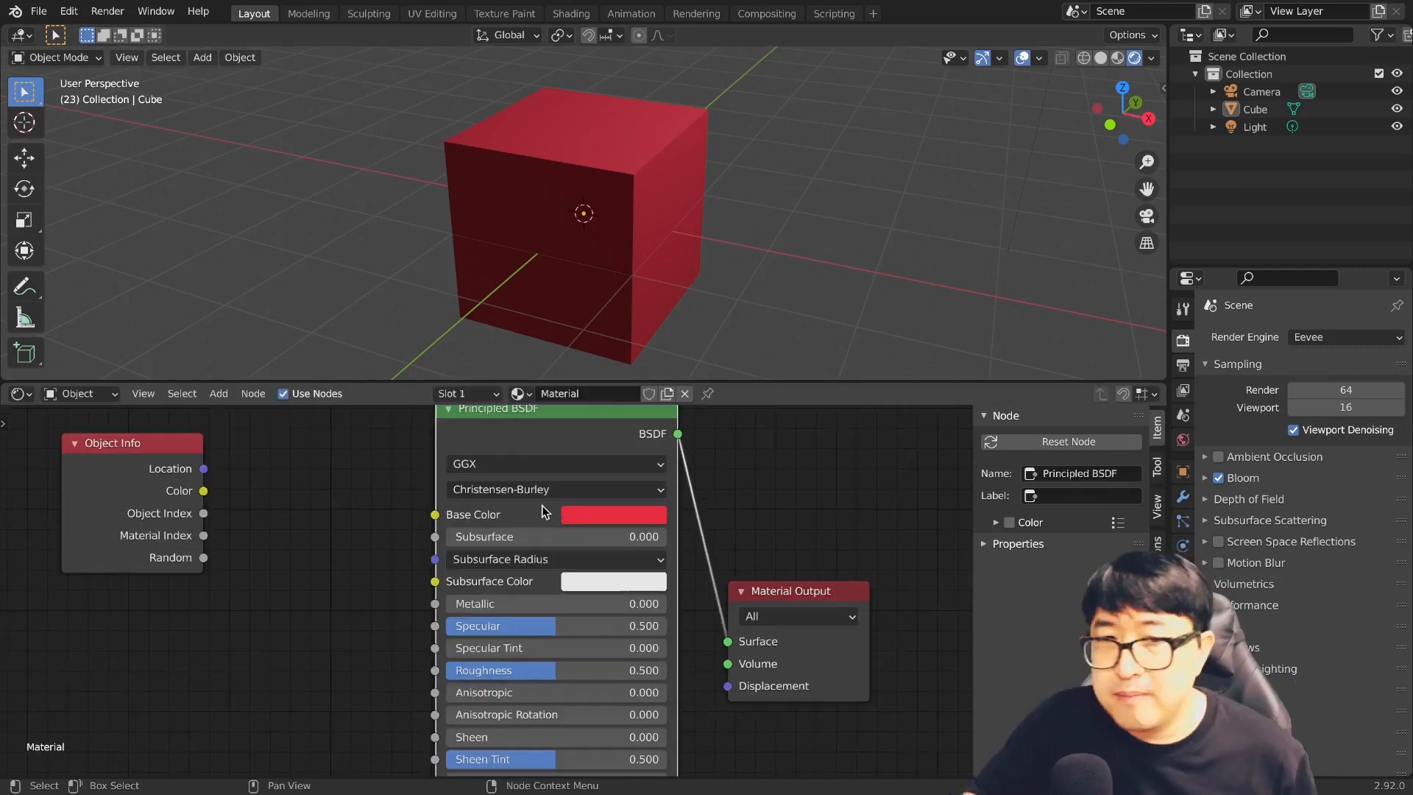
pyautogui.click(140, 446)
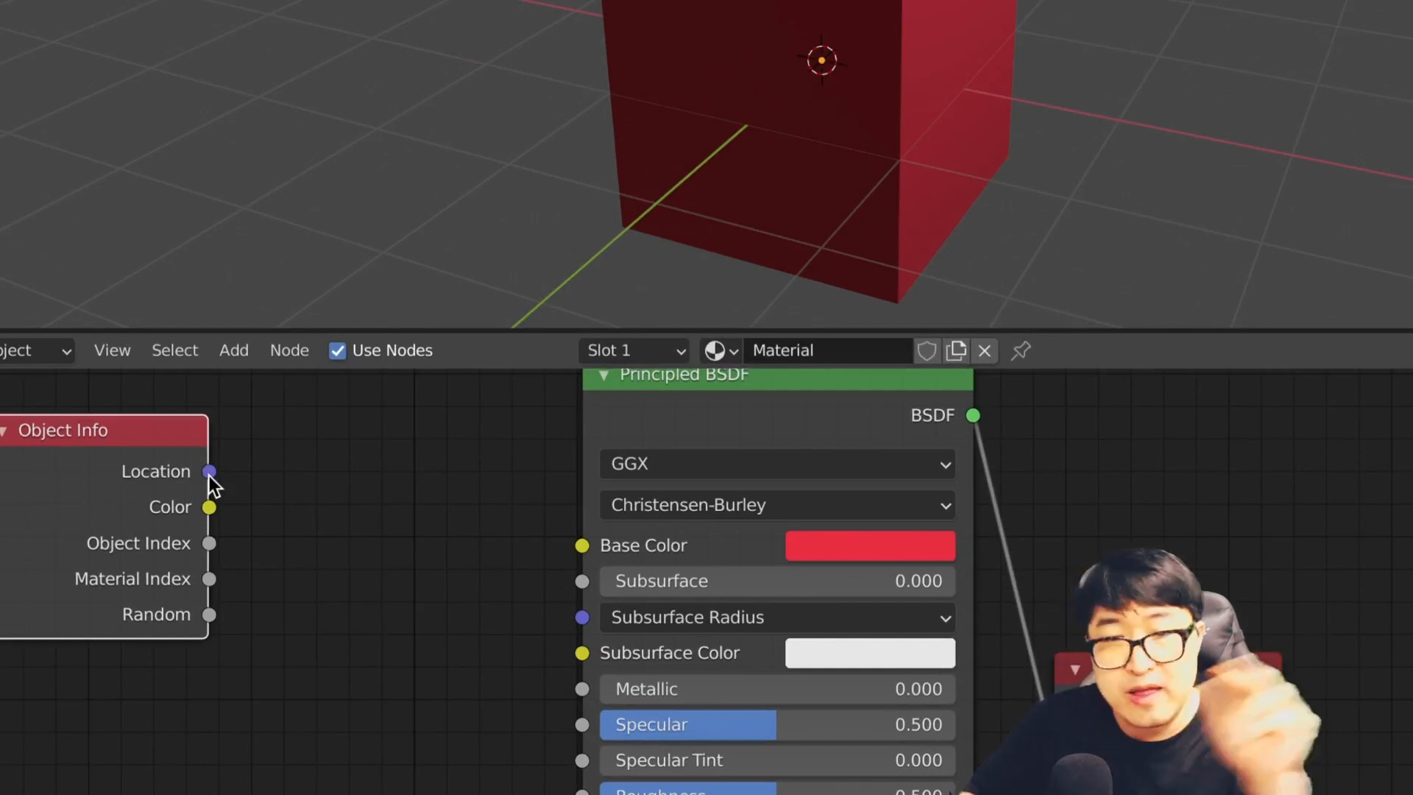
pyautogui.moveTo(210, 474); pyautogui.dragTo(586, 547)
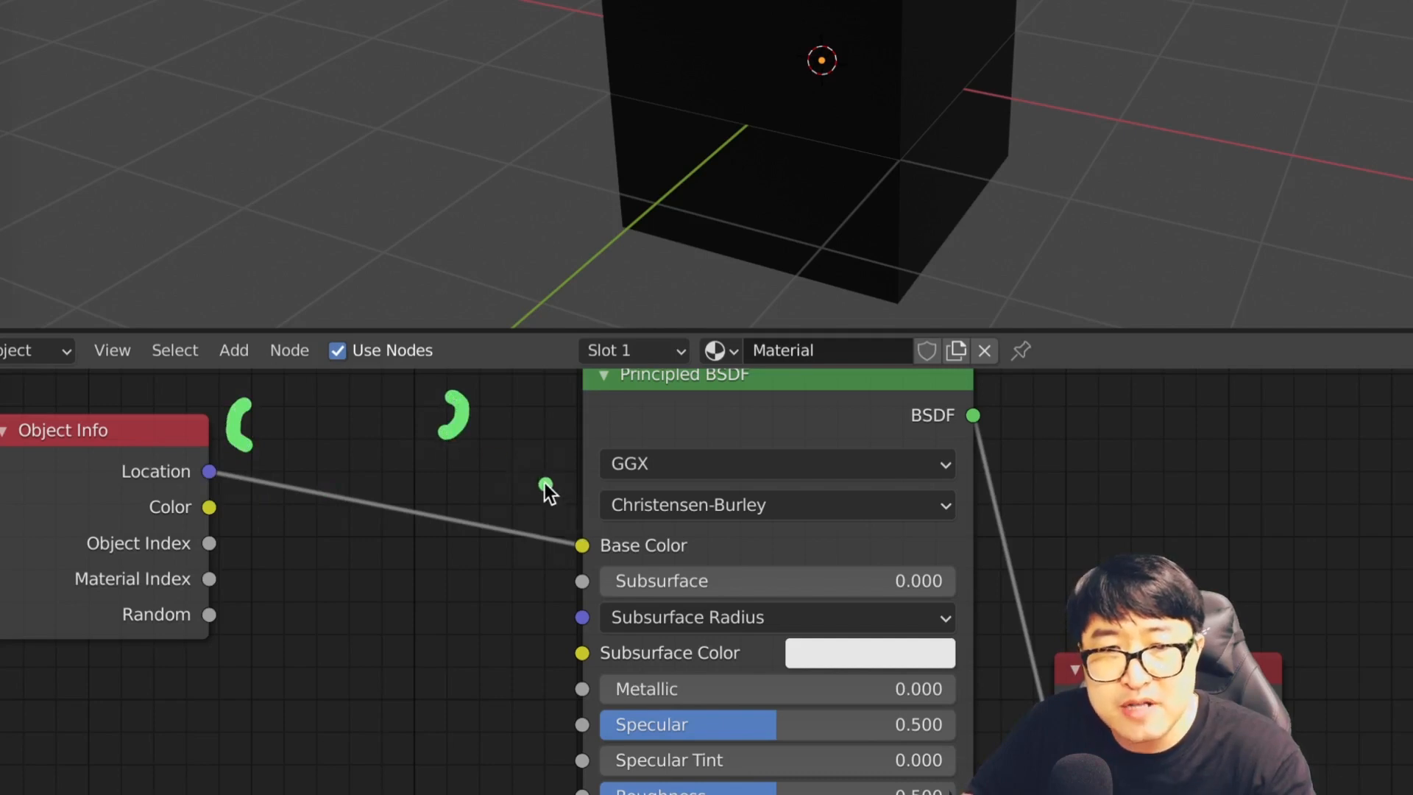
# Step: Draw an arrow at the Base Color socket, handwrite "(0 0 0)" above the link and "(RGB)" below it, and clear the annotations
pyautogui.moveTo(545, 483)
pyautogui.mouseDown()
pyautogui.moveTo(567, 524)
pyautogui.moveTo(593, 485)
pyautogui.mouseUp()
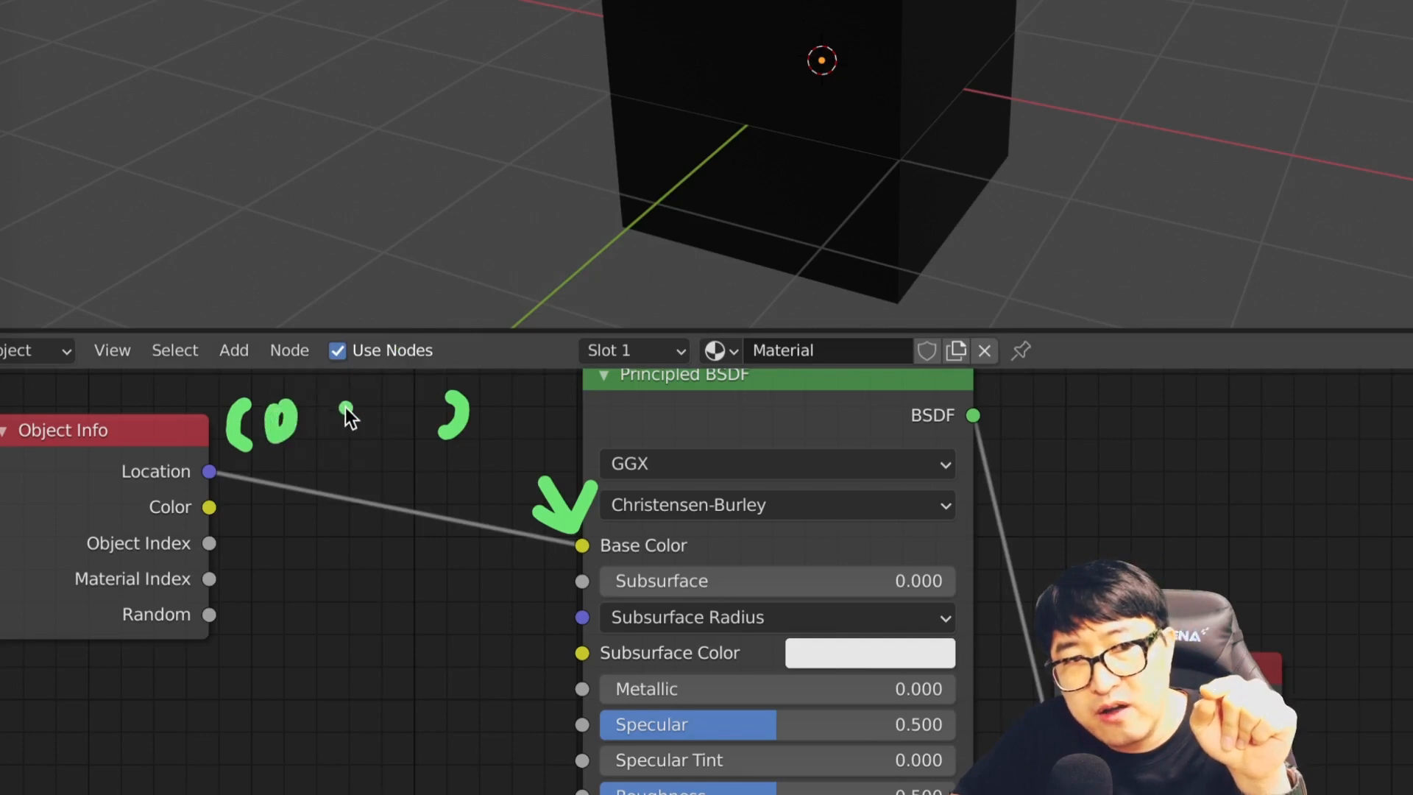
pyautogui.moveTo(419, 397); pyautogui.dragTo(421, 384)
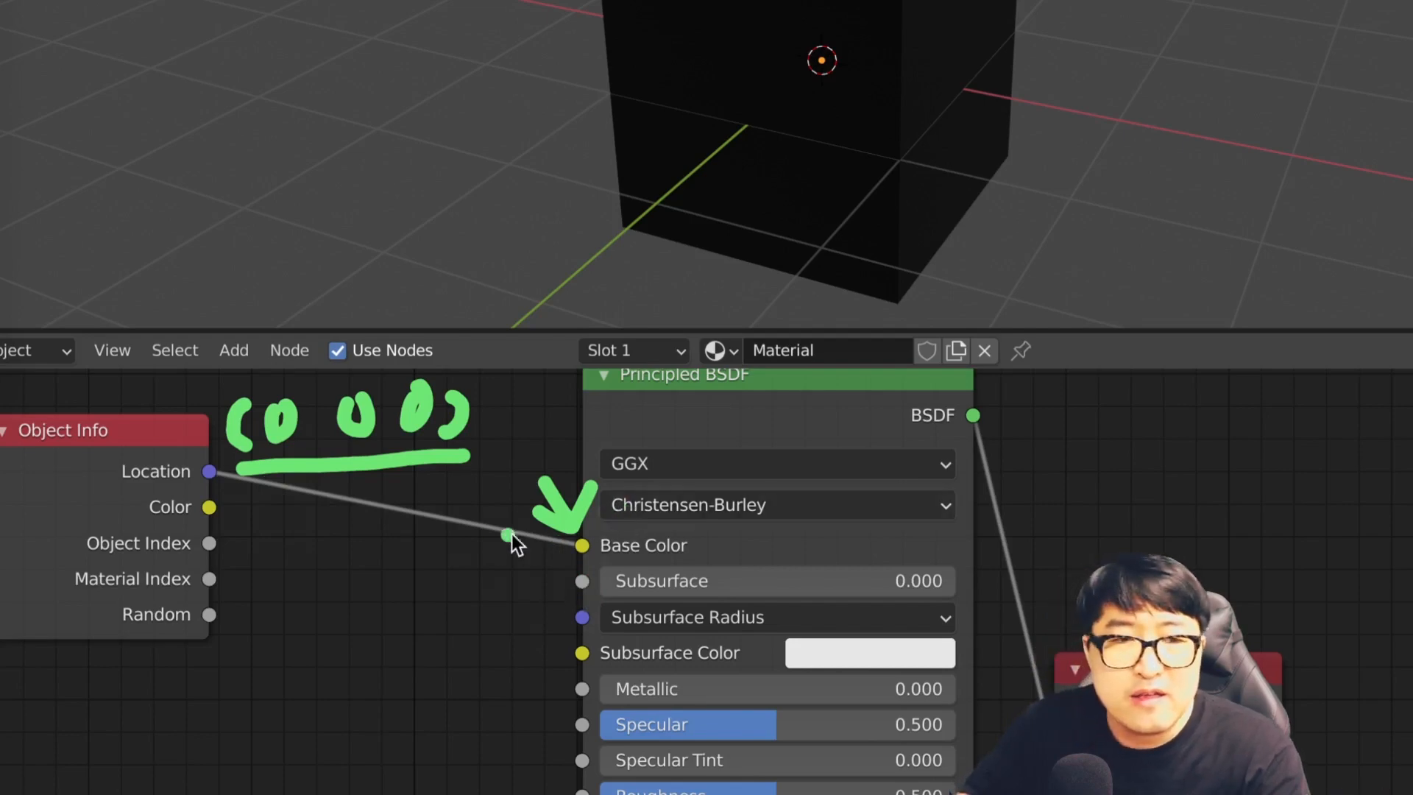
pyautogui.moveTo(313, 550); pyautogui.dragTo(345, 628)
pyautogui.moveTo(338, 561); pyautogui.dragTo(340, 603)
pyautogui.moveTo(346, 563); pyautogui.dragTo(390, 599)
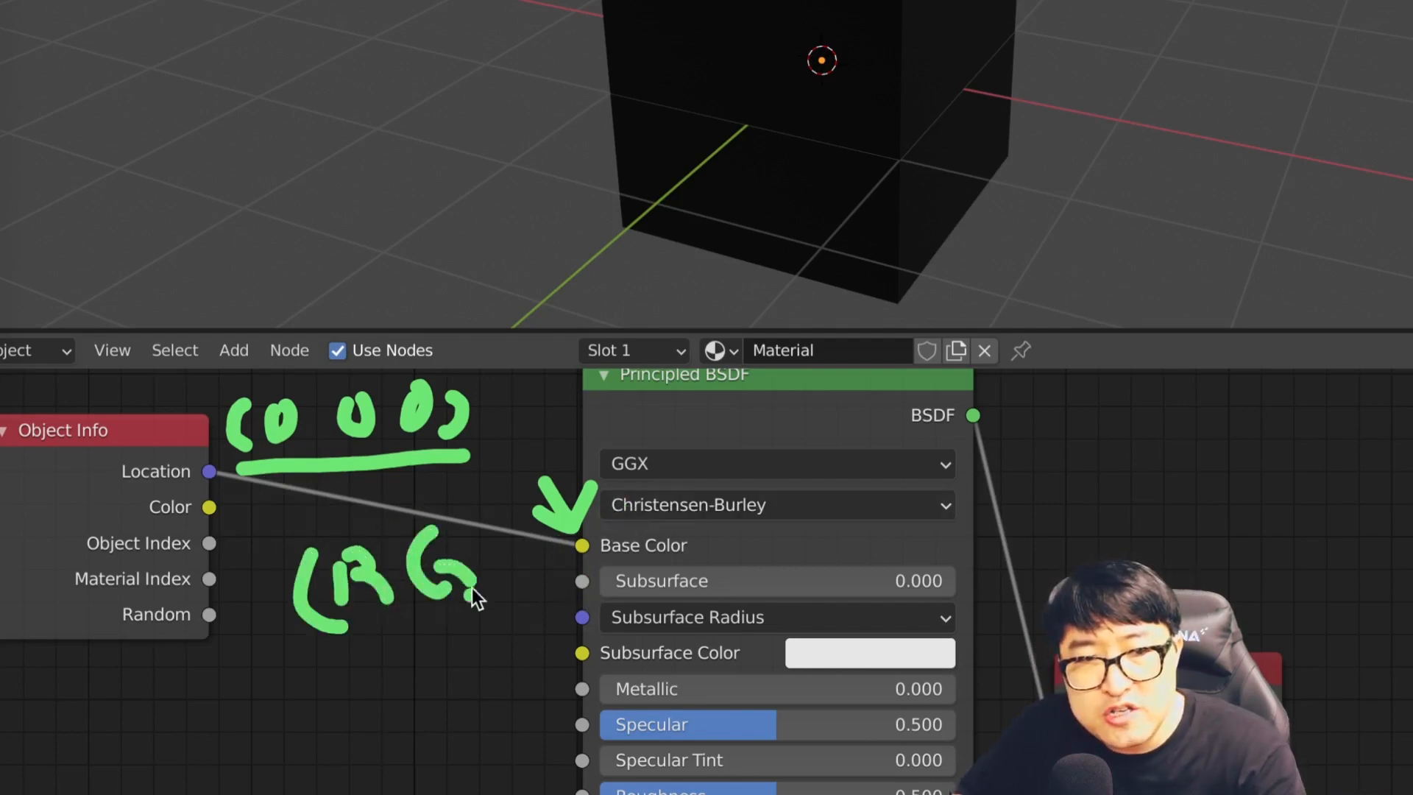
pyautogui.moveTo(515, 533)
pyautogui.mouseDown()
pyautogui.moveTo(512, 607)
pyautogui.moveTo(544, 603)
pyautogui.mouseUp()
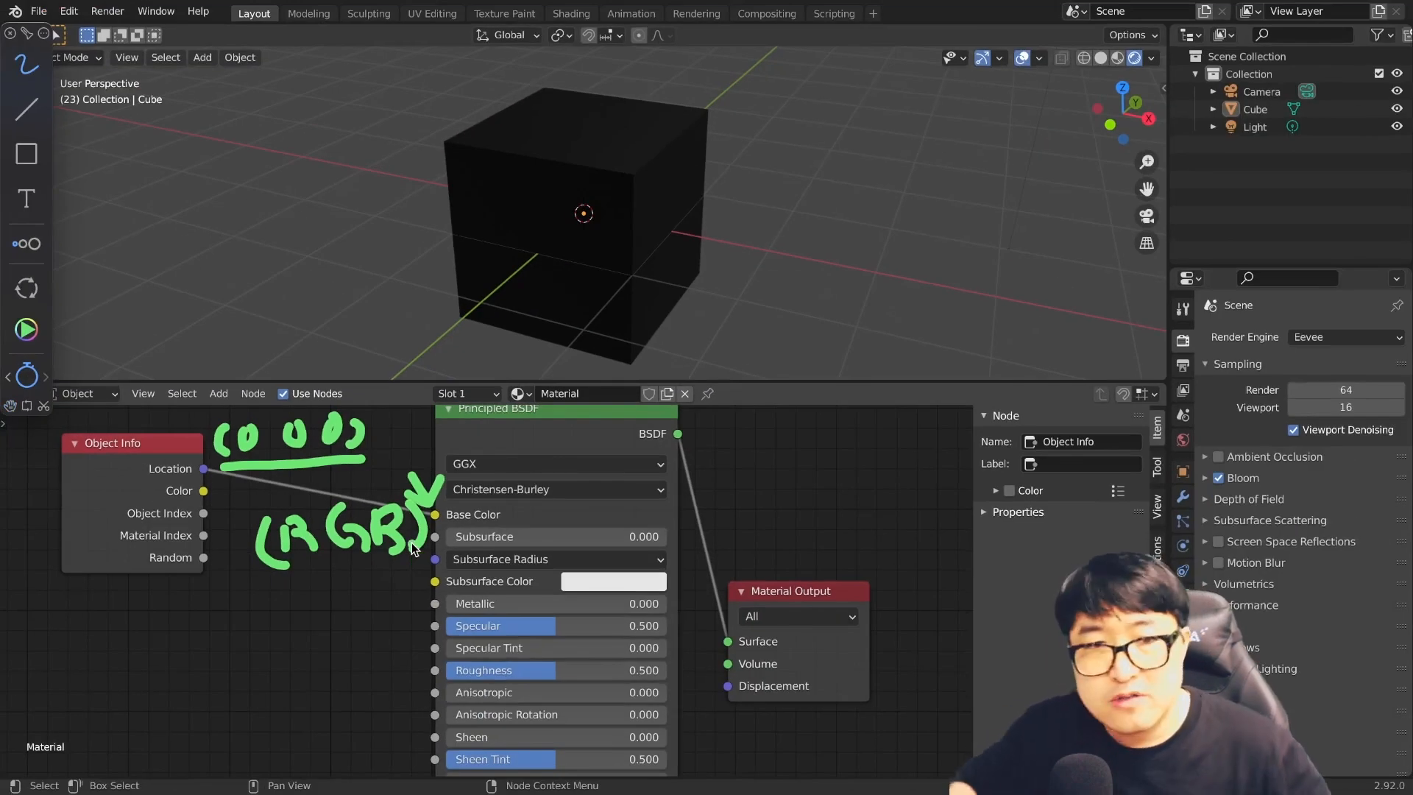
pyautogui.press('Escape')
# Step: Try moving the cube along the global X, Z and Y axes to test the location-driven colour, and cancel the move
pyautogui.click(564, 283)
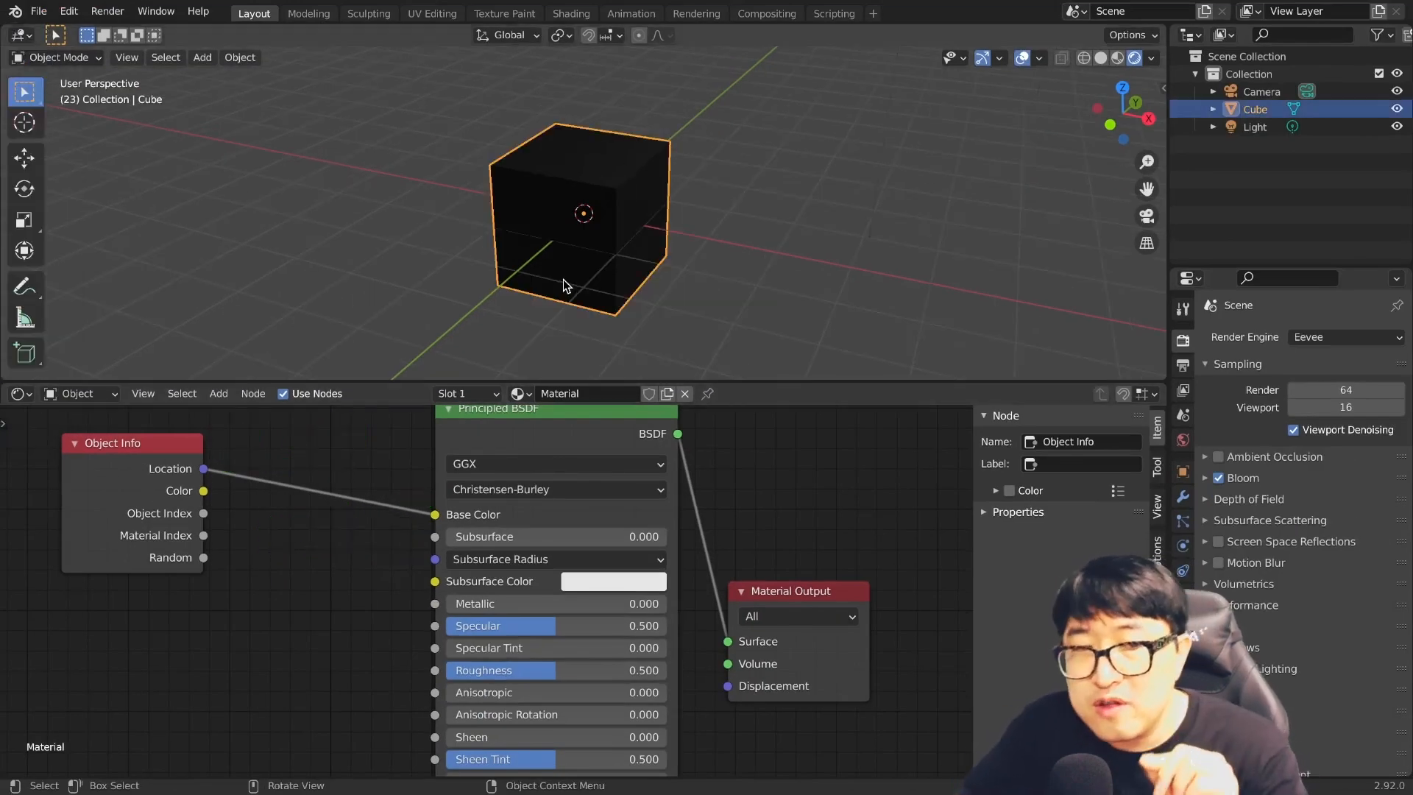
pyautogui.moveTo(563, 279); pyautogui.dragTo(598, 279, button='middle')
pyautogui.press('g')
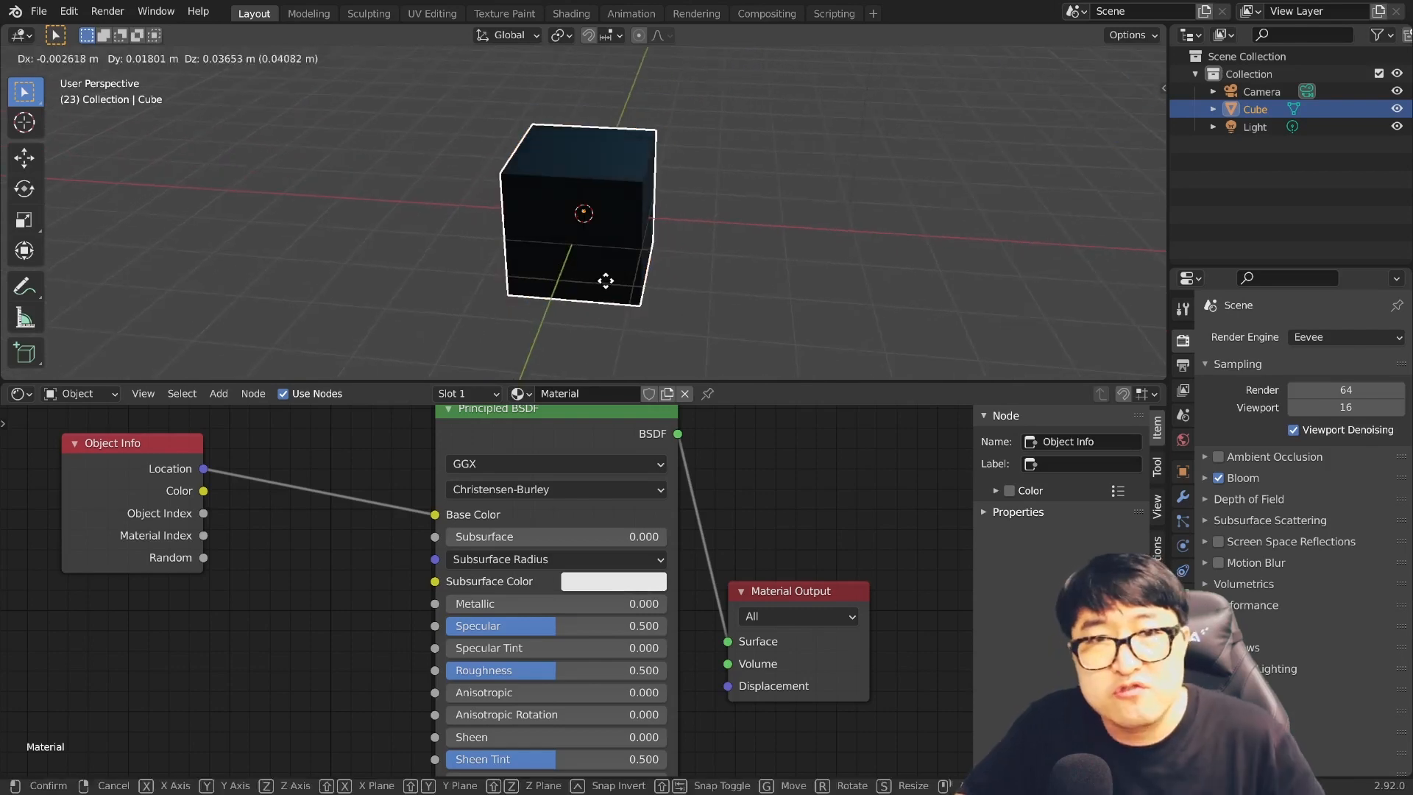
pyautogui.press('x')
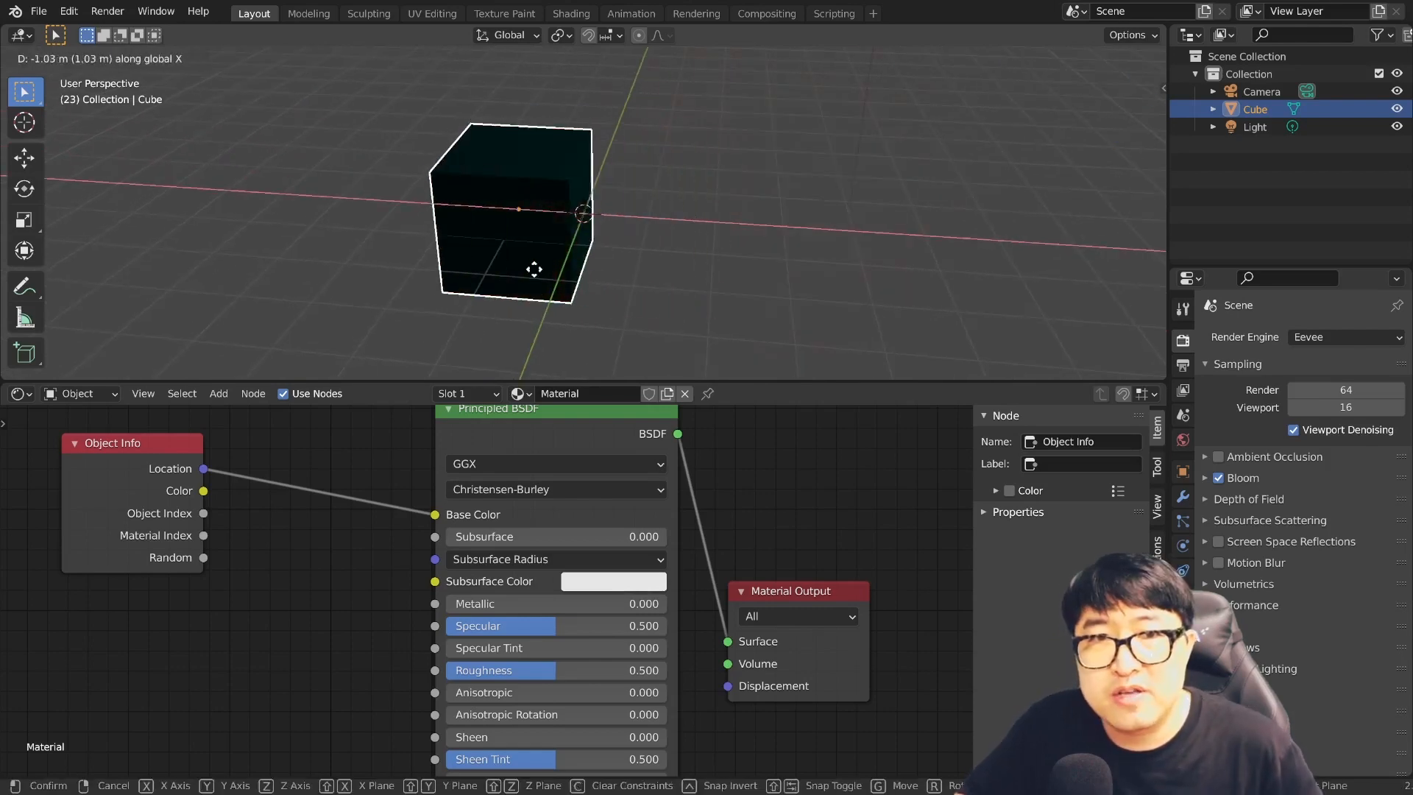
pyautogui.press('z')
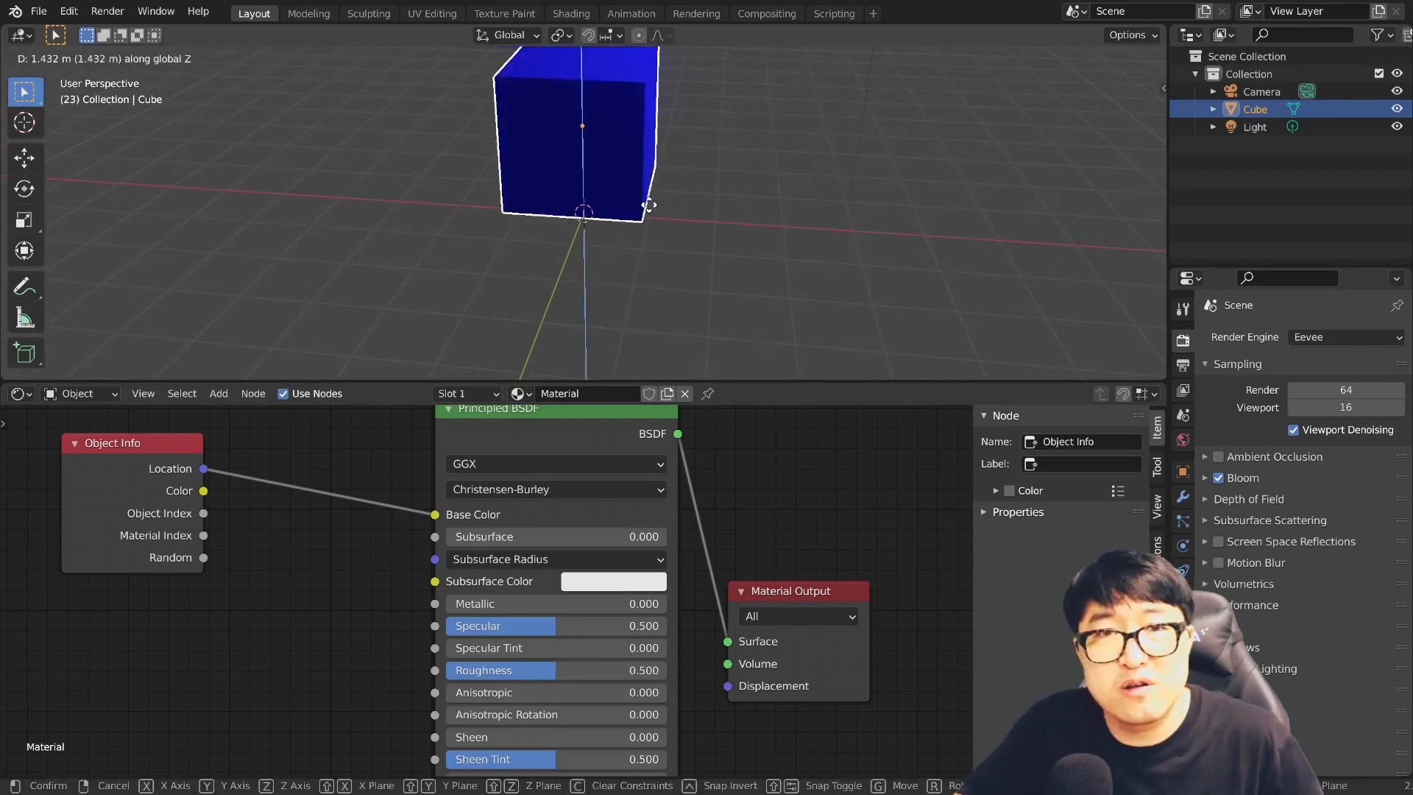
pyautogui.press('y')
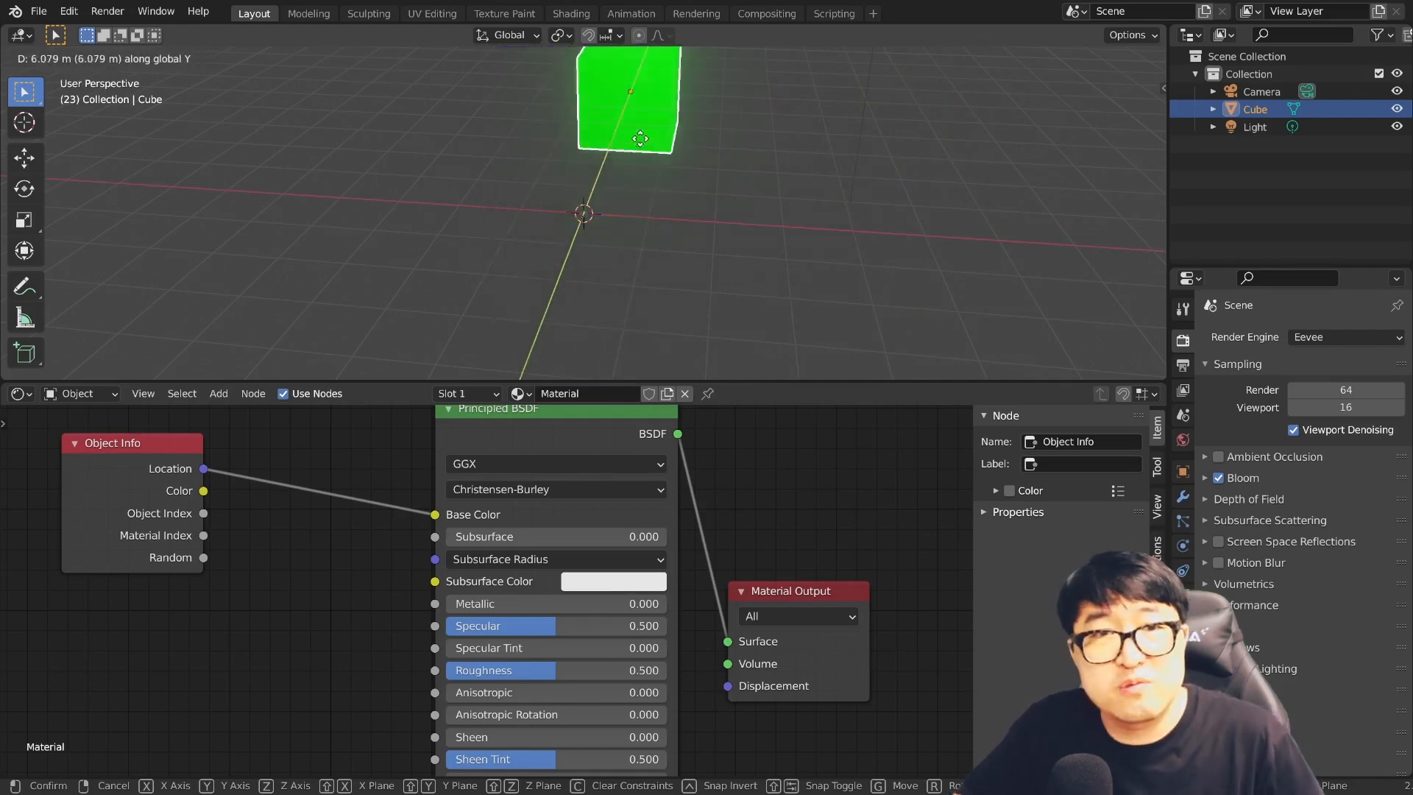
pyautogui.press('Escape')
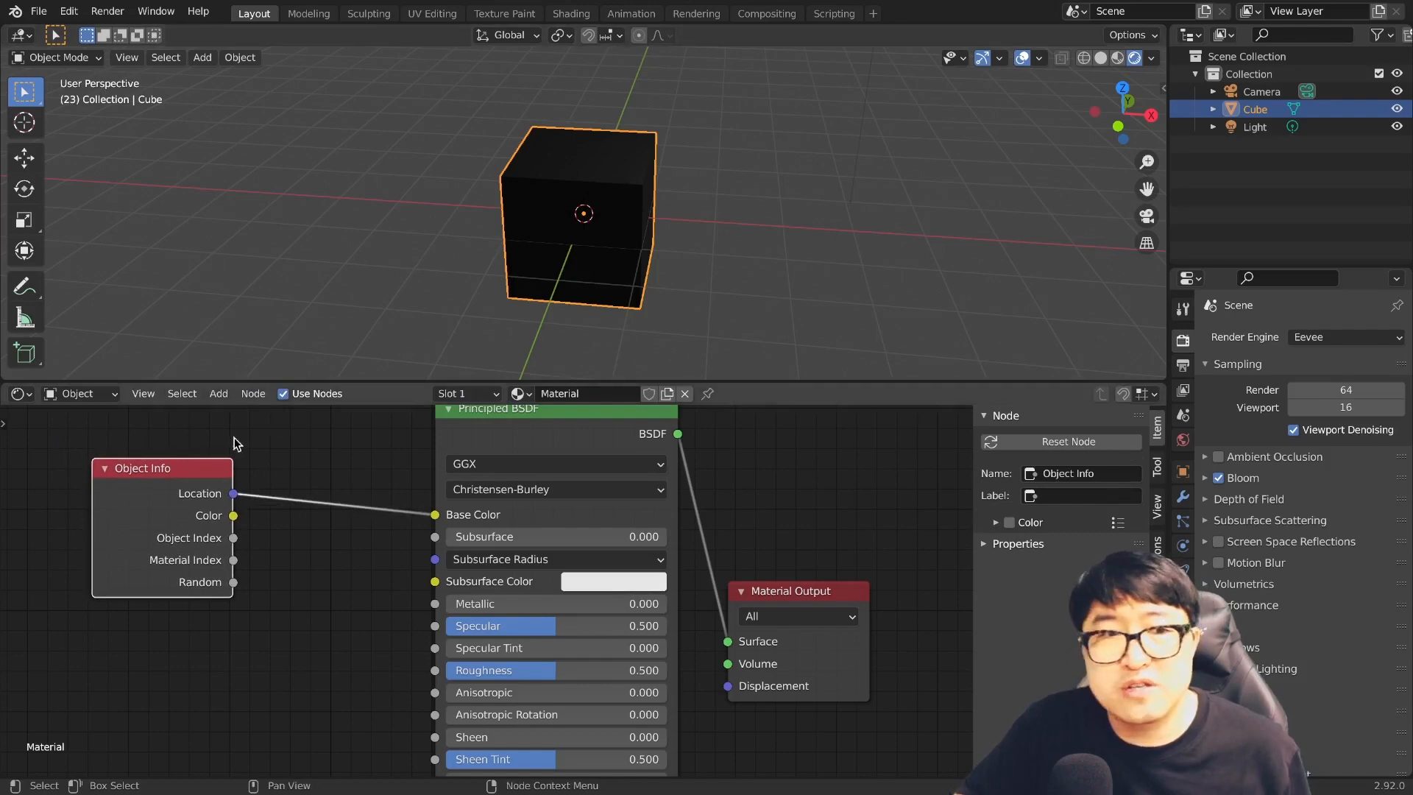
# Step: Draw an arrow from the underlined "(RGB)" annotation to a new pair of empty brackets beside the cube
pyautogui.moveTo(185, 475); pyautogui.dragTo(196, 461)
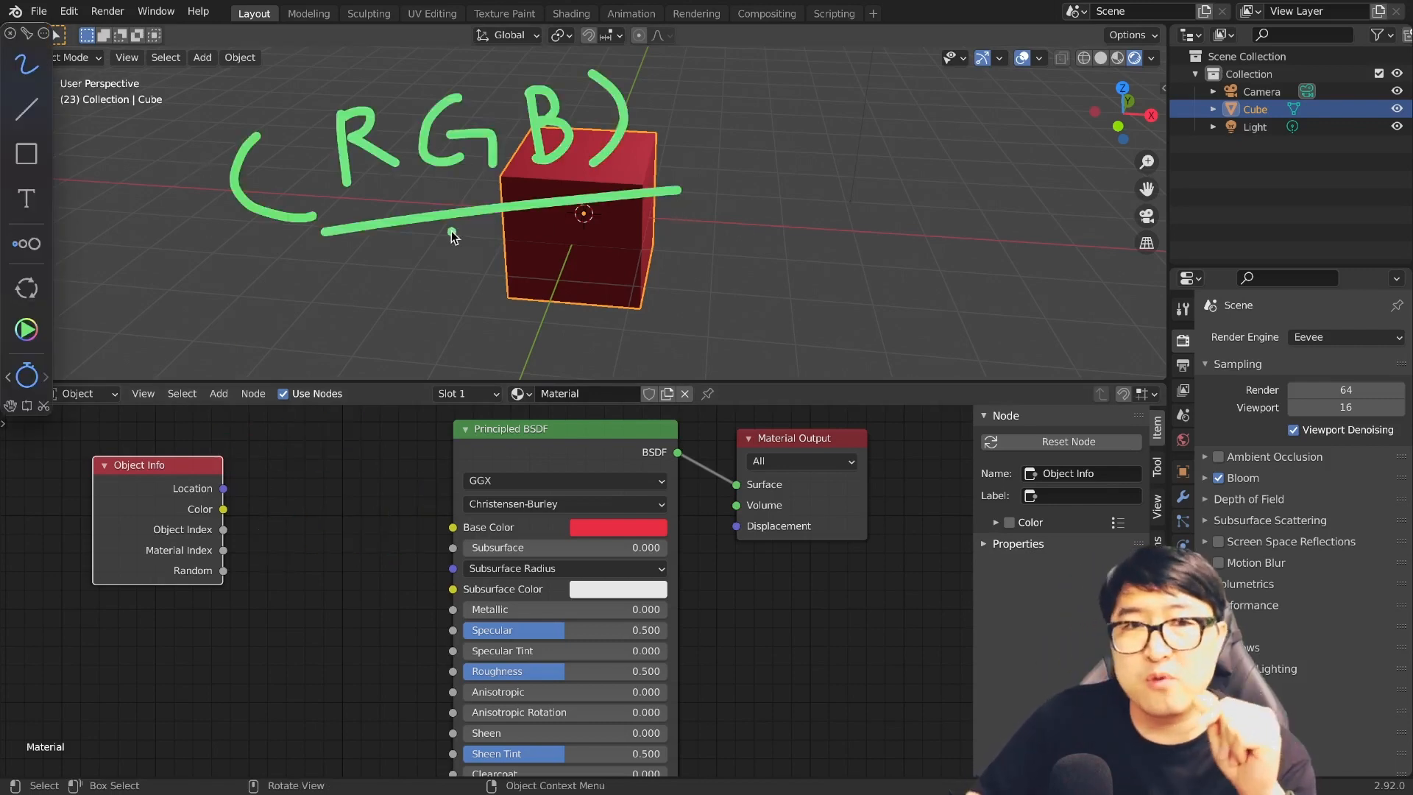
pyautogui.moveTo(446, 223); pyautogui.dragTo(744, 322)
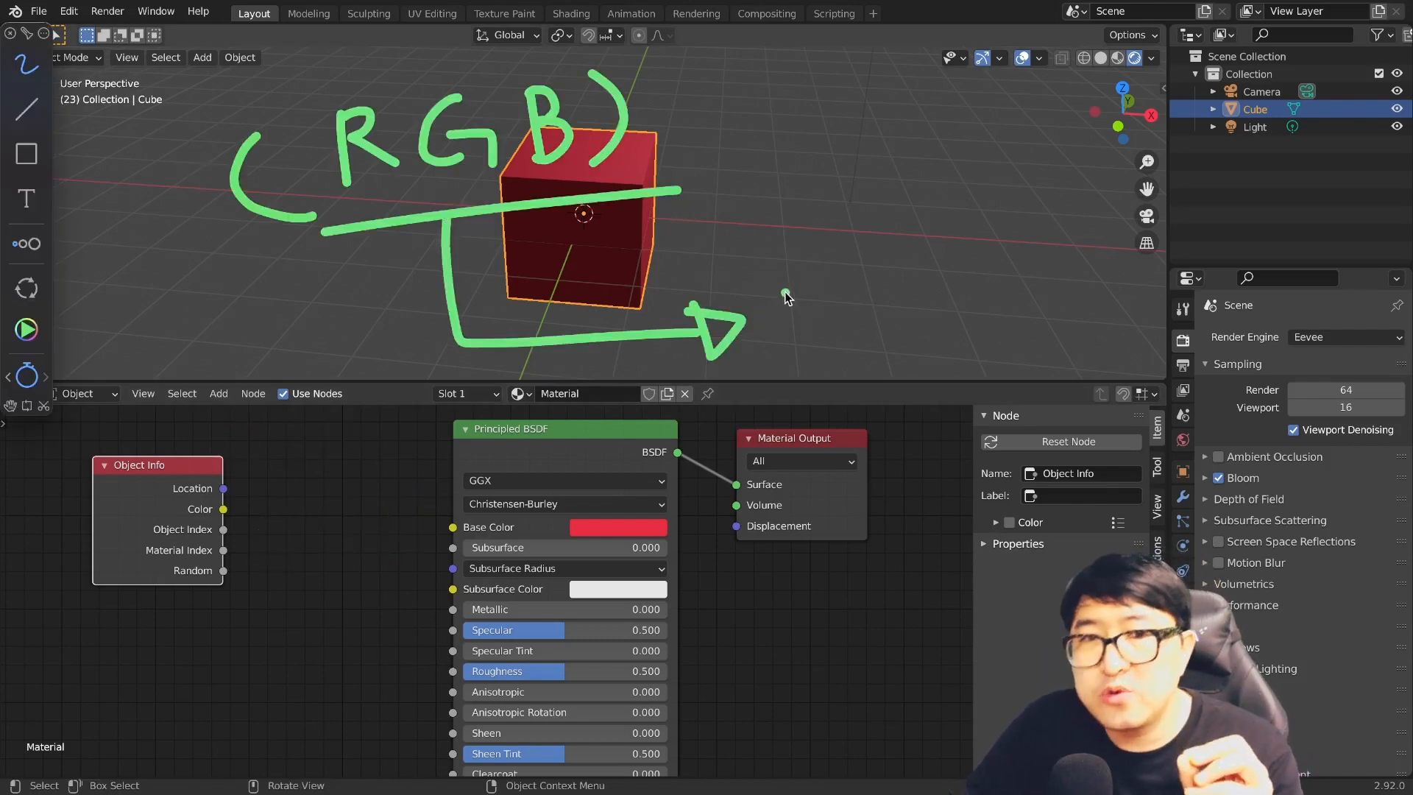
pyautogui.moveTo(802, 258); pyautogui.dragTo(832, 377)
pyautogui.moveTo(950, 237); pyautogui.dragTo(949, 361)
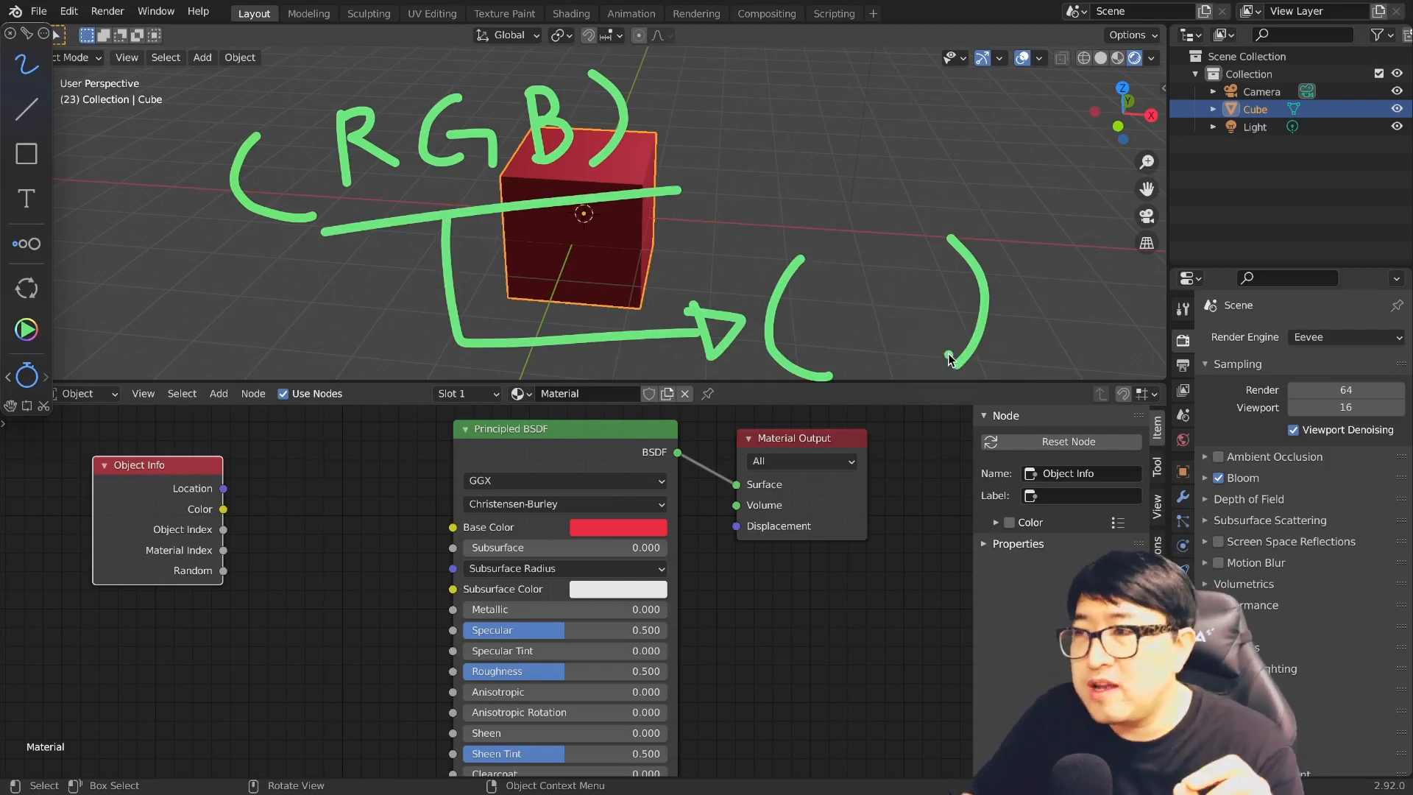
# Step: Draw an arc and plus marks along the underline beneath "(RGB)" and clear the annotations
pyautogui.moveTo(329, 245); pyautogui.dragTo(590, 197)
pyautogui.moveTo(418, 206); pyautogui.dragTo(417, 241)
pyautogui.moveTo(403, 232); pyautogui.dragTo(466, 221)
pyautogui.moveTo(509, 197)
pyautogui.mouseDown()
pyautogui.moveTo(507, 220)
pyautogui.moveTo(543, 210)
pyautogui.mouseUp()
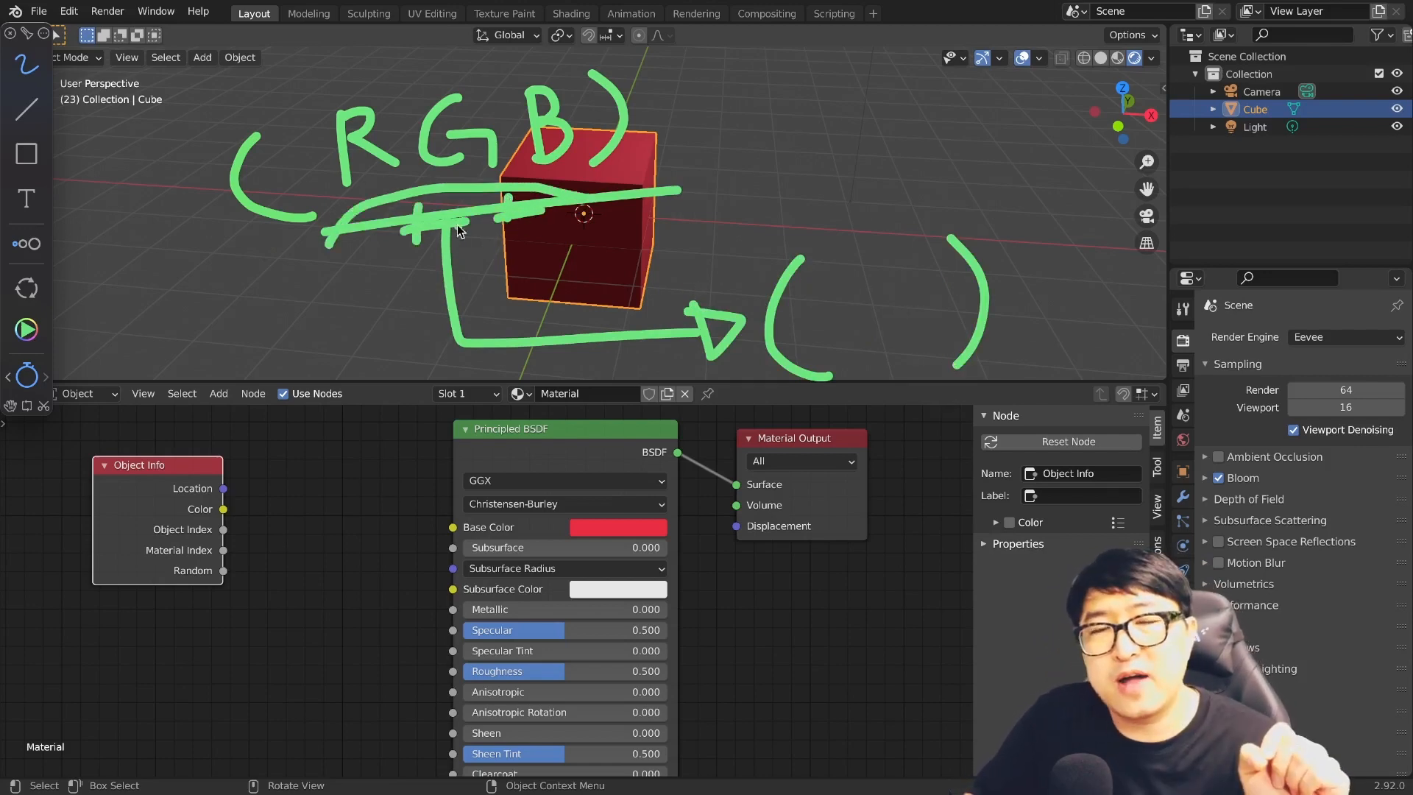
pyautogui.moveTo(458, 230)
pyautogui.mouseDown()
pyautogui.moveTo(671, 335)
pyautogui.moveTo(710, 305)
pyautogui.moveTo(712, 377)
pyautogui.mouseUp()
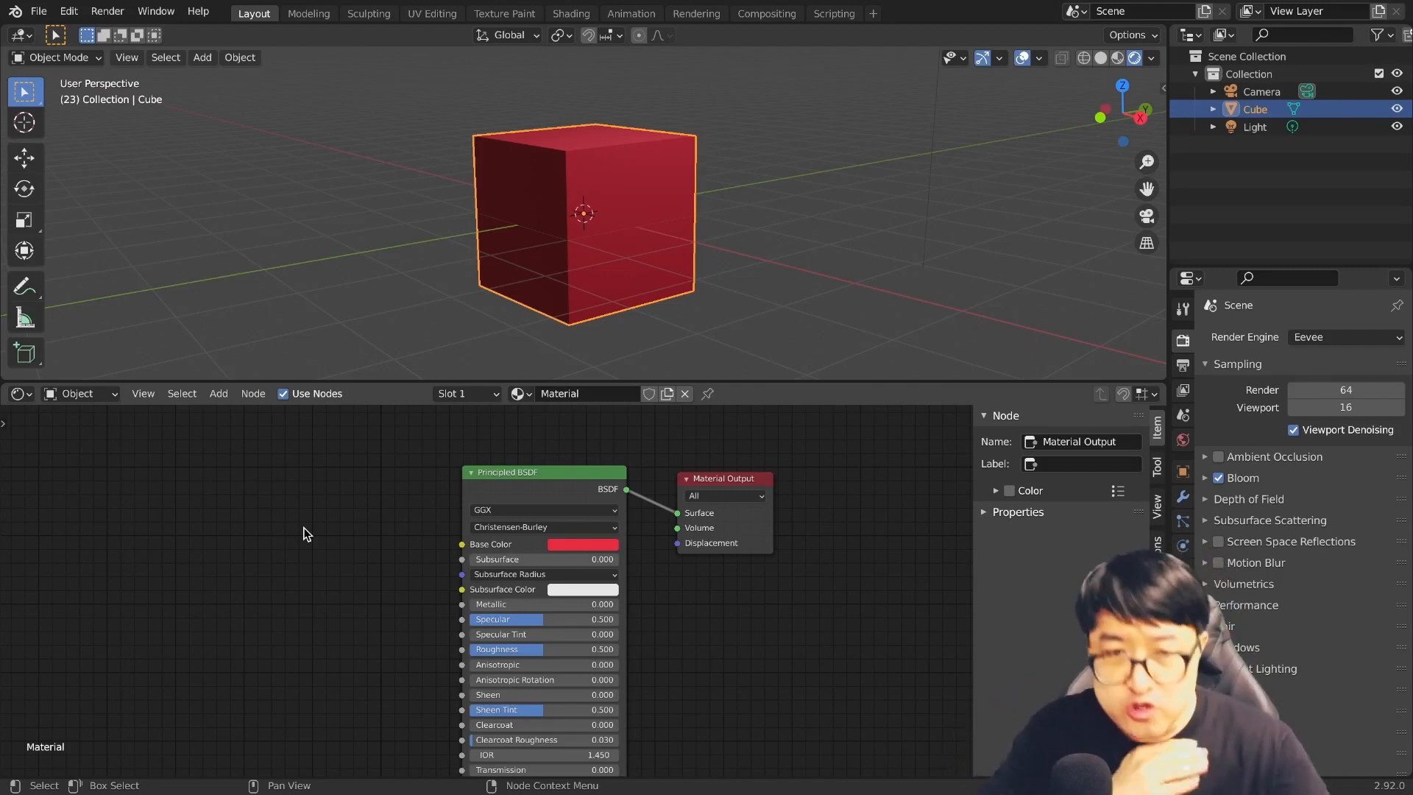
# Step: Add an Object Info node beside the Principled BSDF and space out the three material nodes
pyautogui.moveTo(464, 511); pyautogui.dragTo(461, 510)
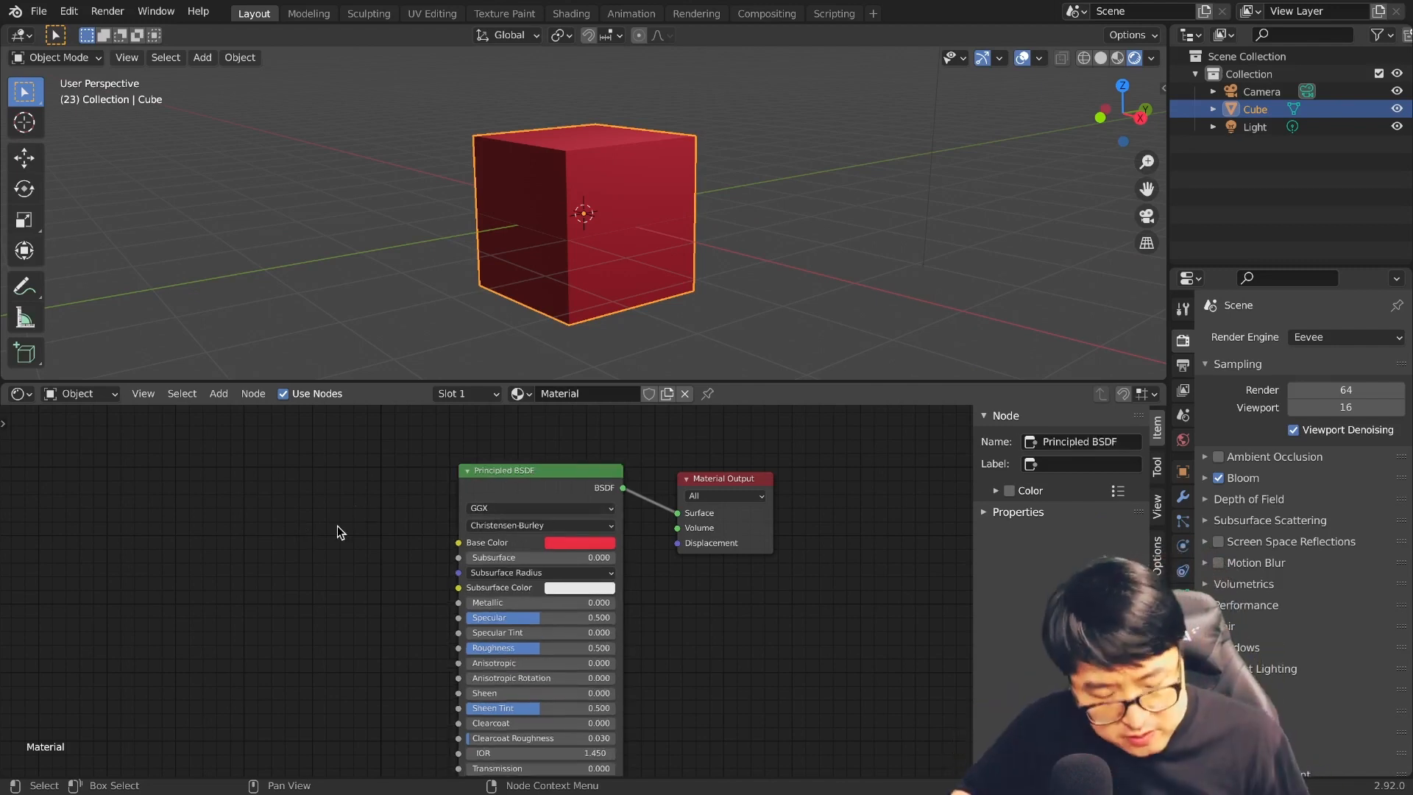
pyautogui.hotkey('shift', 'a')
pyautogui.click(278, 510)
pyautogui.write('info')
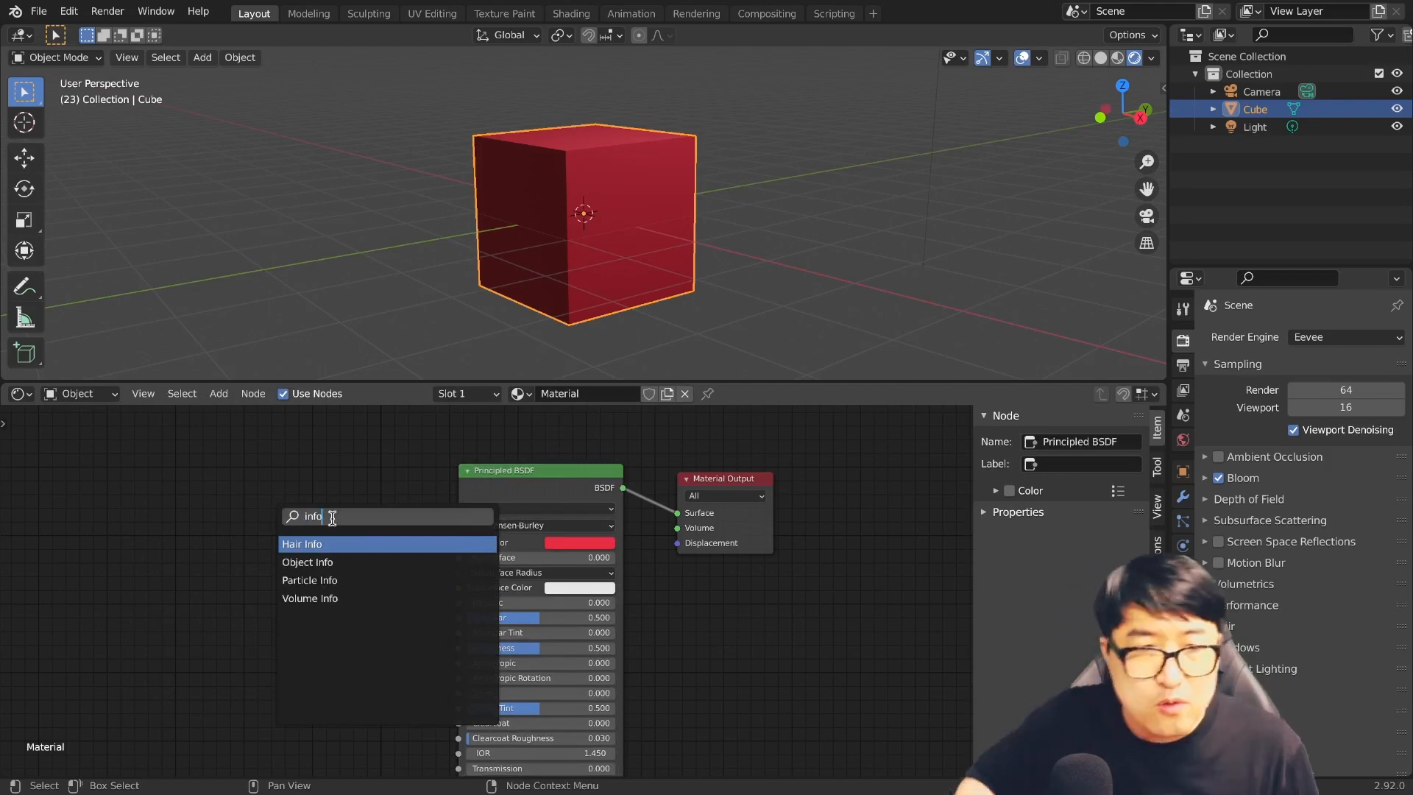
pyautogui.click(324, 561)
pyautogui.click(231, 513)
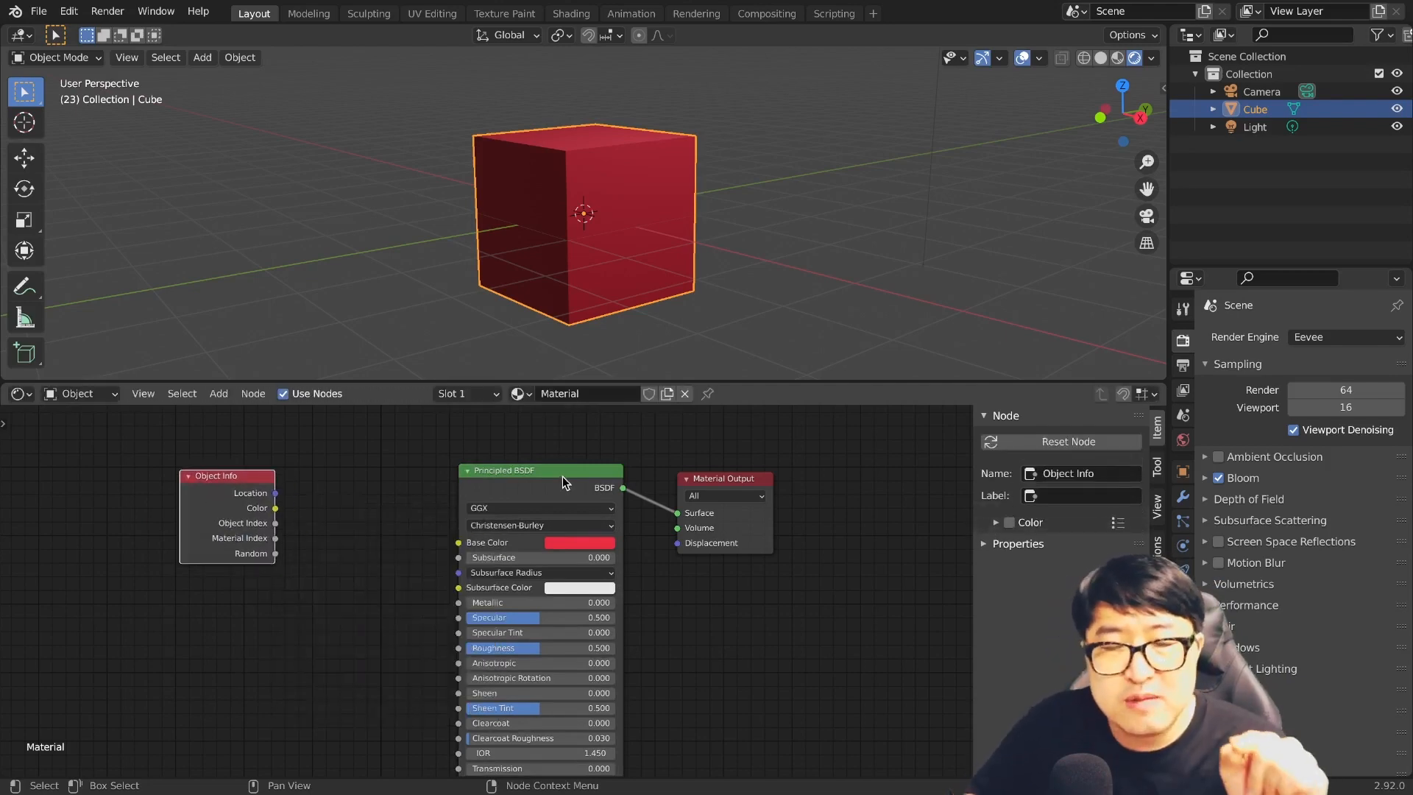
pyautogui.moveTo(768, 479); pyautogui.dragTo(780, 474)
pyautogui.moveTo(571, 471); pyautogui.dragTo(589, 472)
pyautogui.moveTo(258, 475); pyautogui.dragTo(253, 484)
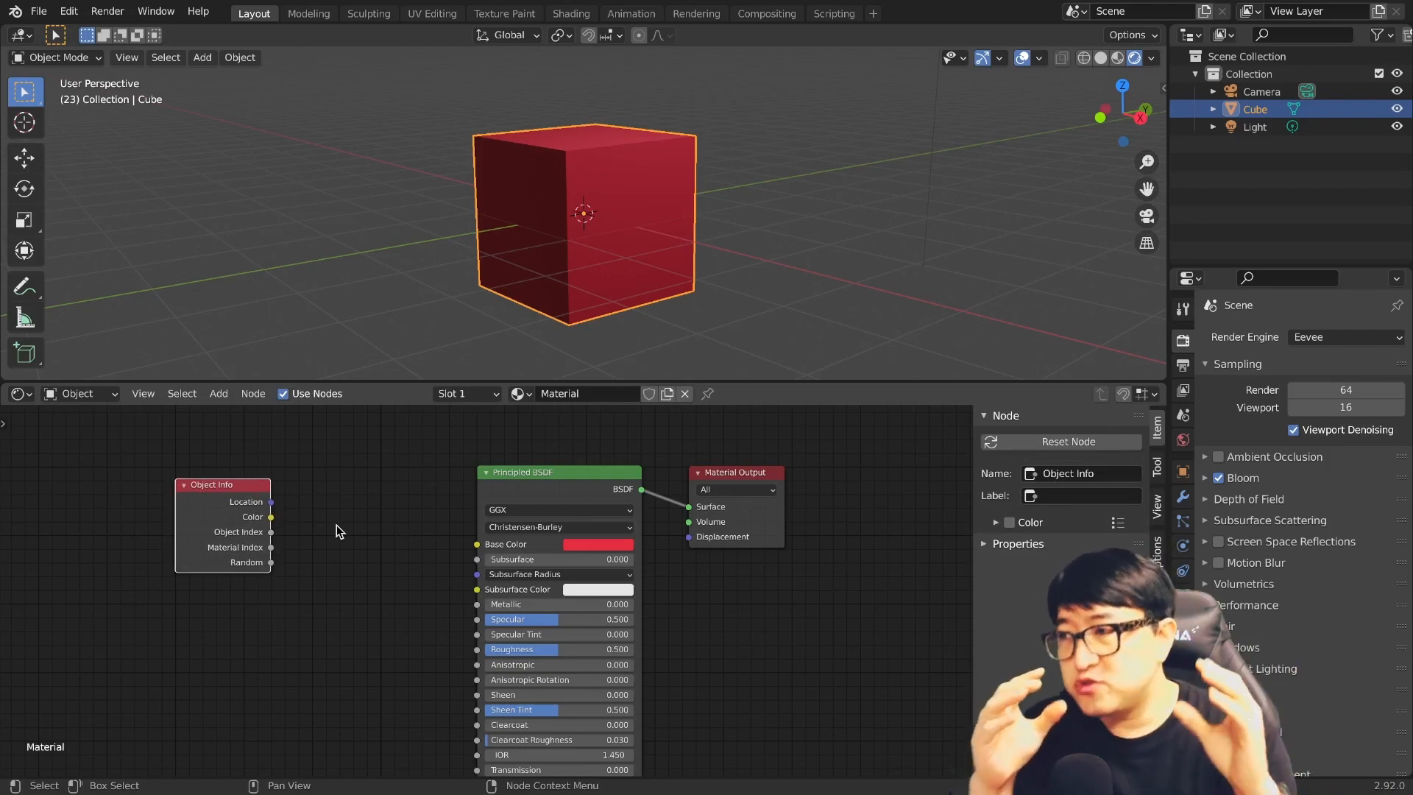
# Step: Add a Separate XYZ node after Object Info and connect the Location output to its Vector input
pyautogui.hotkey('shift', 'a')
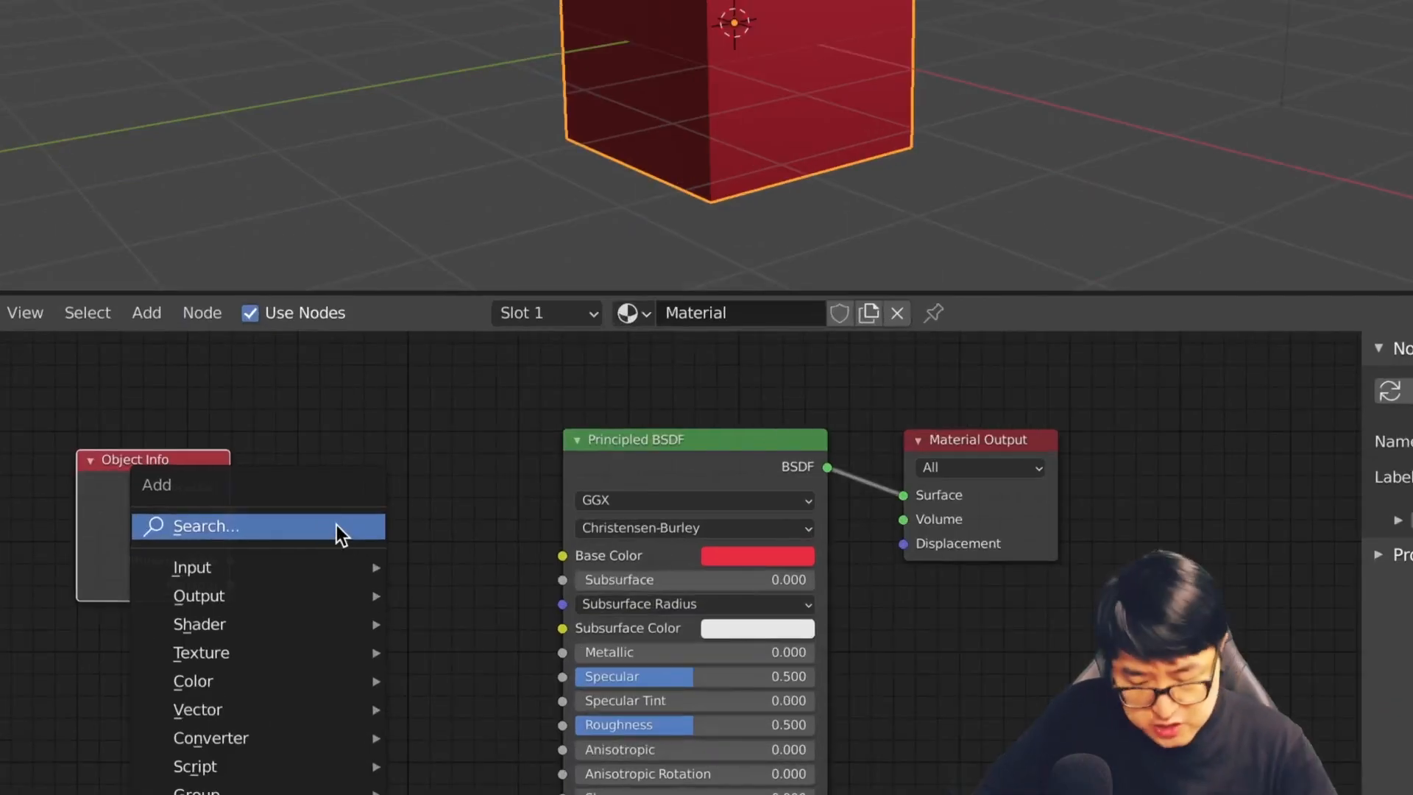
pyautogui.click(338, 524)
pyautogui.write('se')
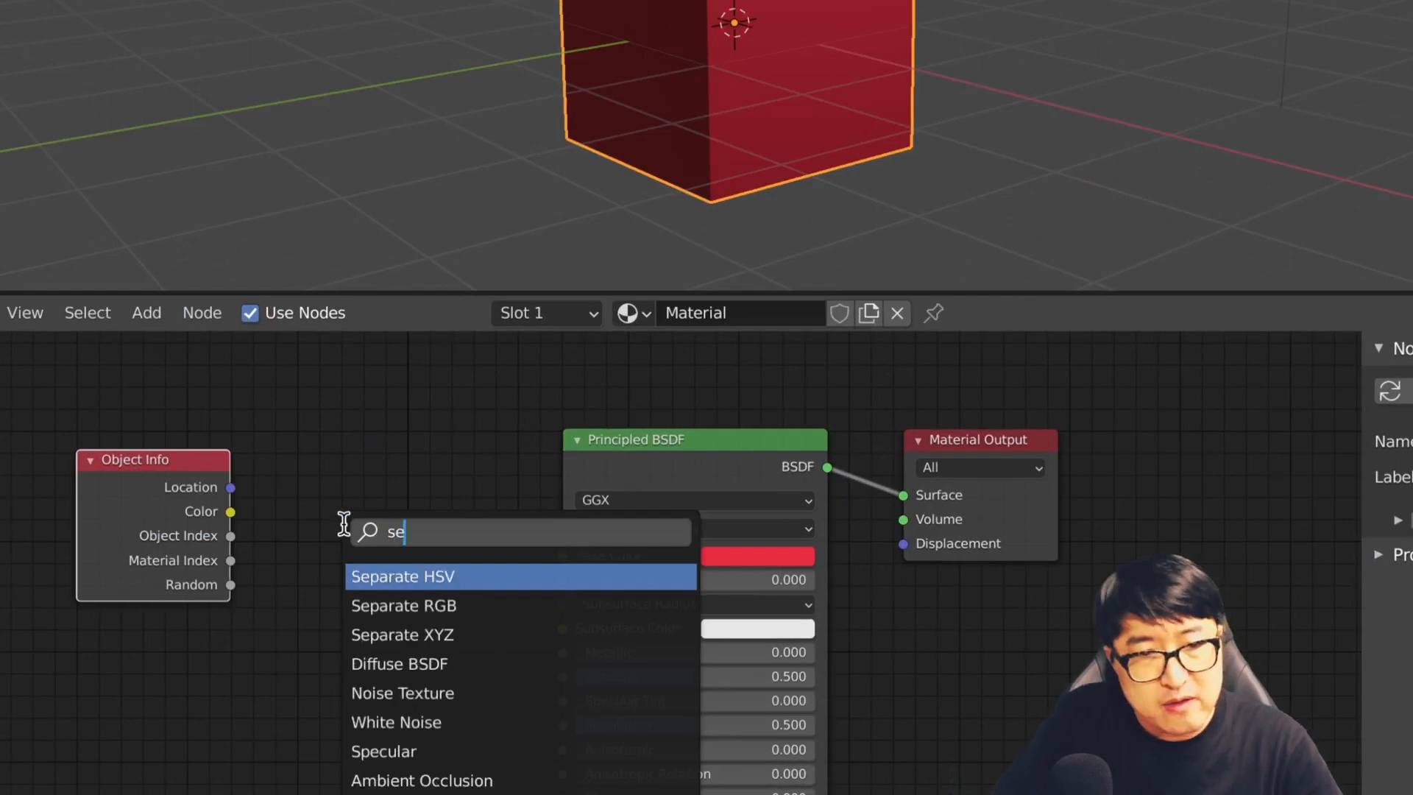
pyautogui.click(458, 634)
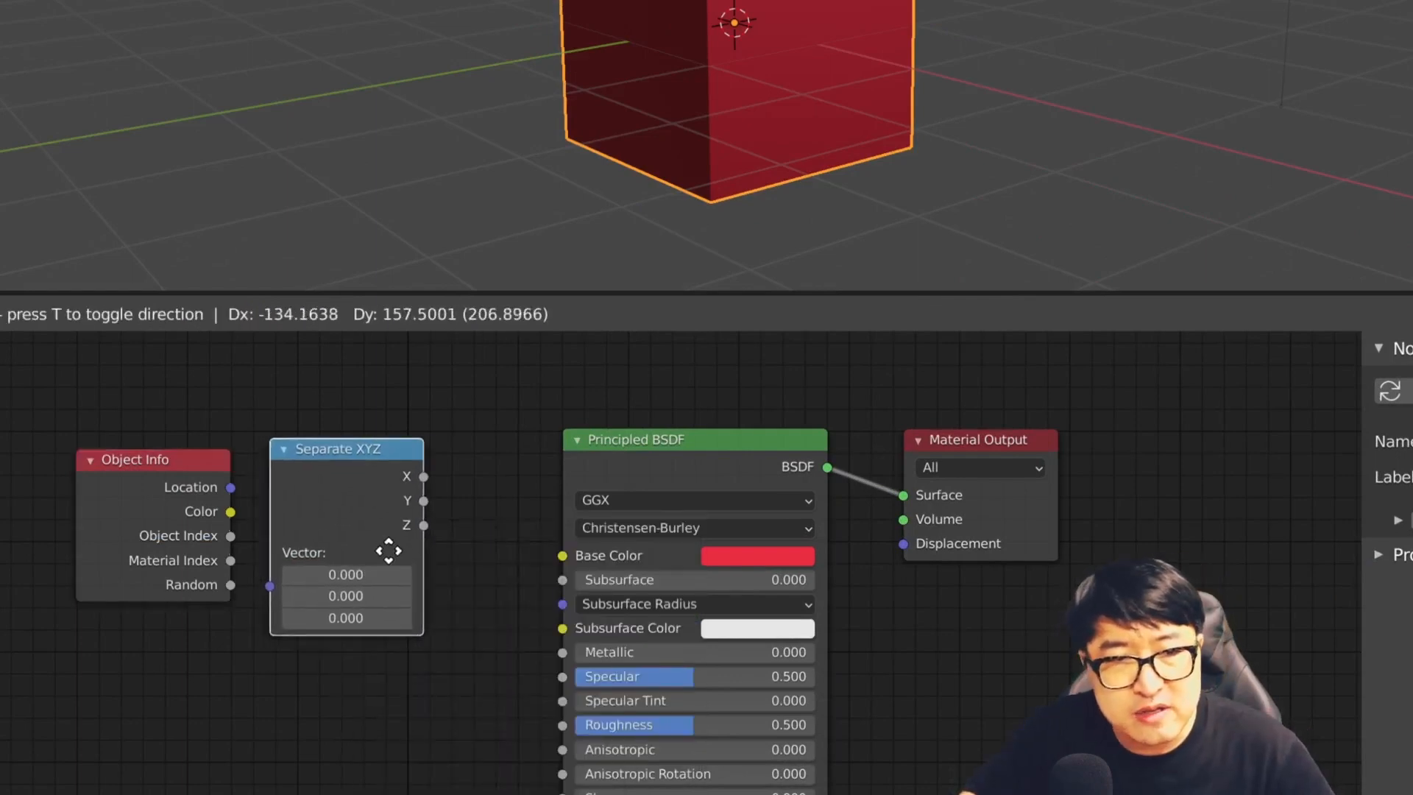
pyautogui.click(387, 635)
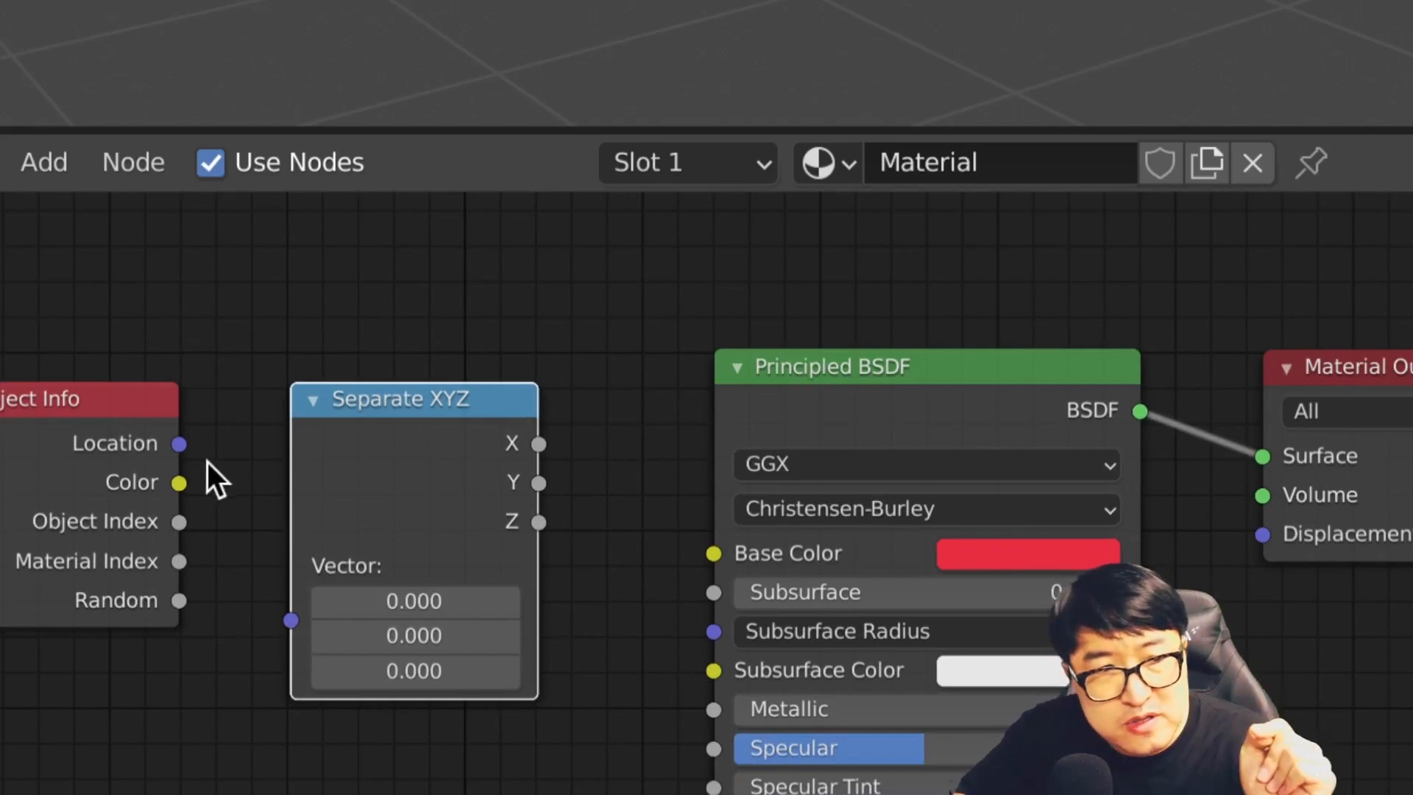
pyautogui.moveTo(181, 445); pyautogui.dragTo(293, 619)
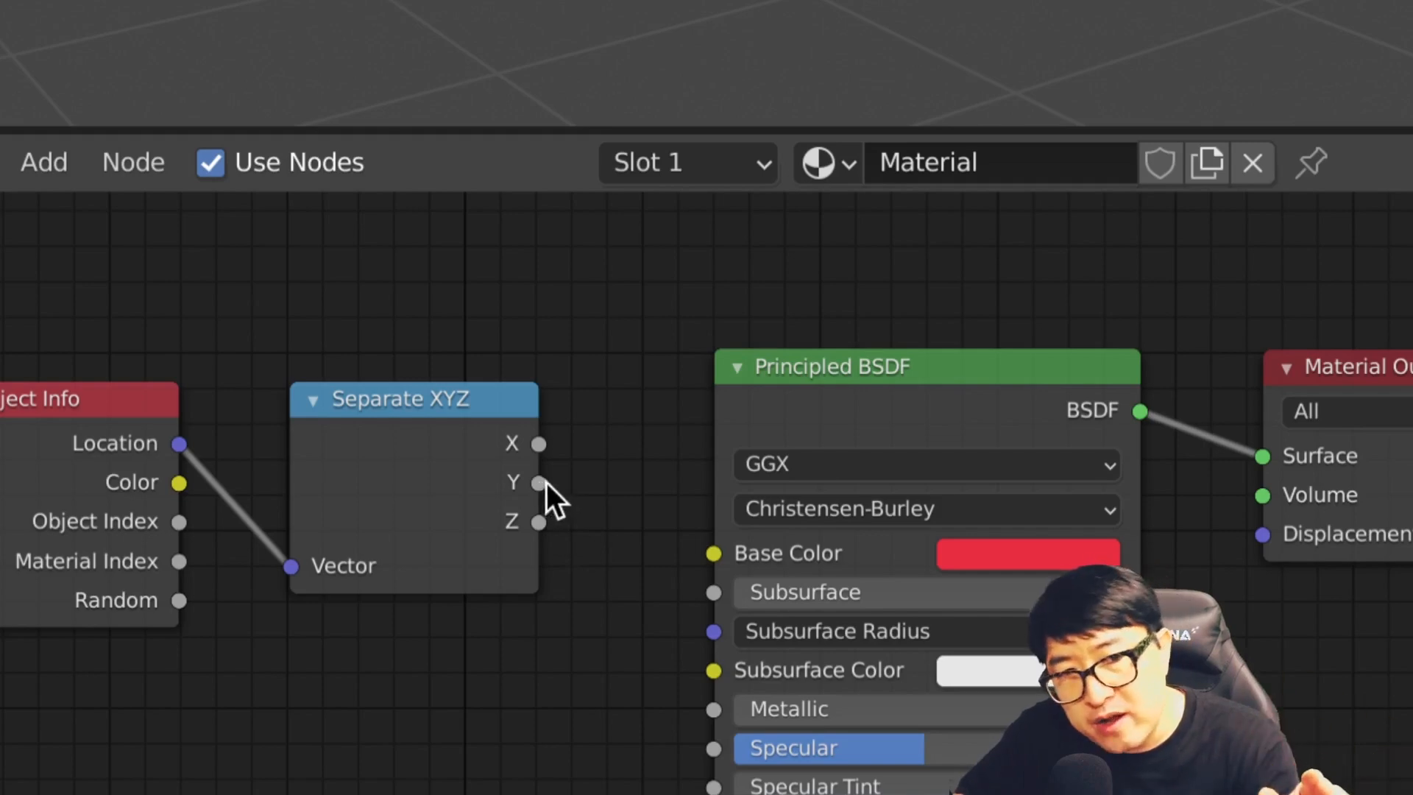
# Step: Connect the Separate XYZ node's Y output to the Principled BSDF's Roughness input and set the Base Color to black
pyautogui.moveTo(572, 480); pyautogui.dragTo(588, 480)
pyautogui.scroll(-1, 798, 434)
pyautogui.moveTo(832, 381); pyautogui.dragTo(810, 209)
pyautogui.moveTo(553, 497); pyautogui.dragTo(695, 641)
pyautogui.scroll(-1, 636, 705)
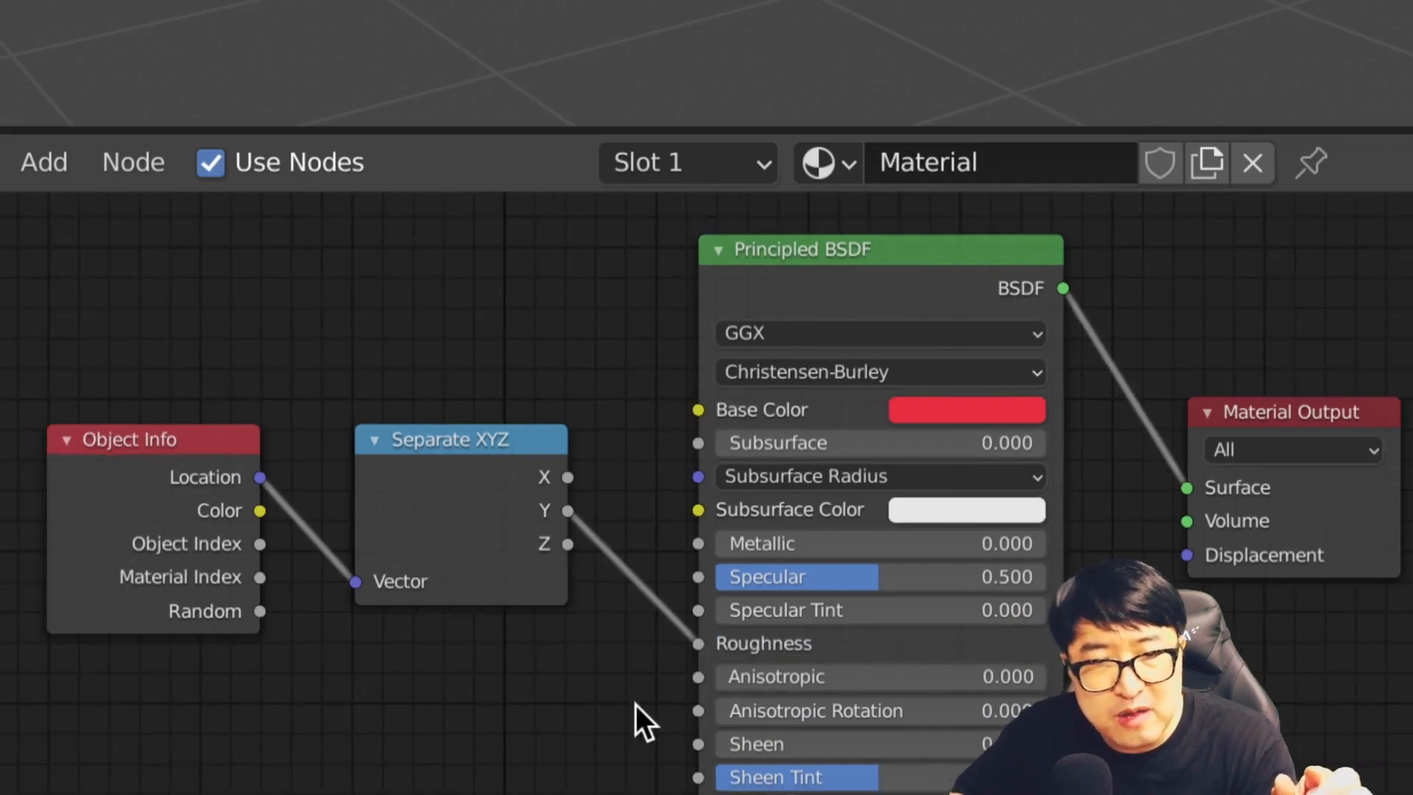
pyautogui.click(965, 408)
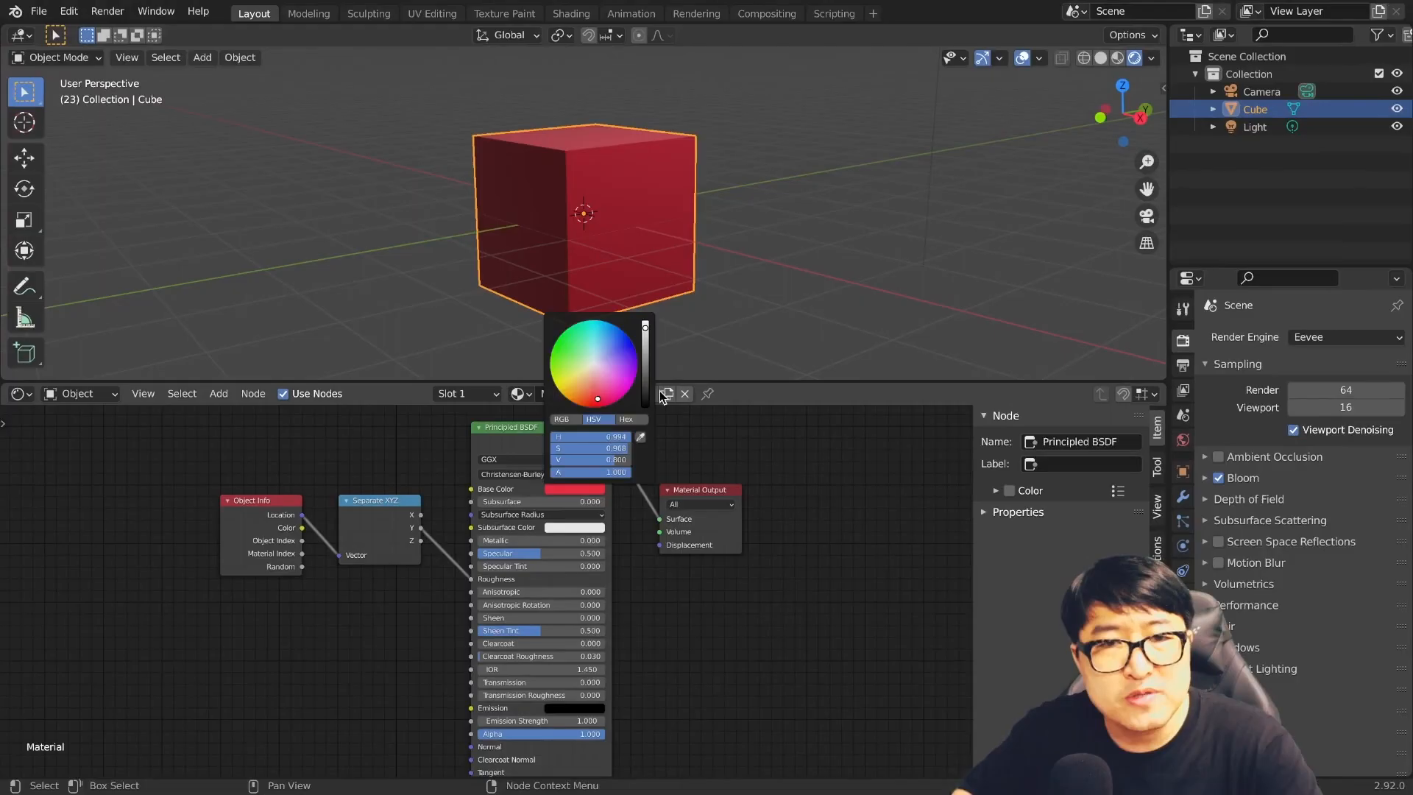
pyautogui.moveTo(646, 387); pyautogui.dragTo(646, 406)
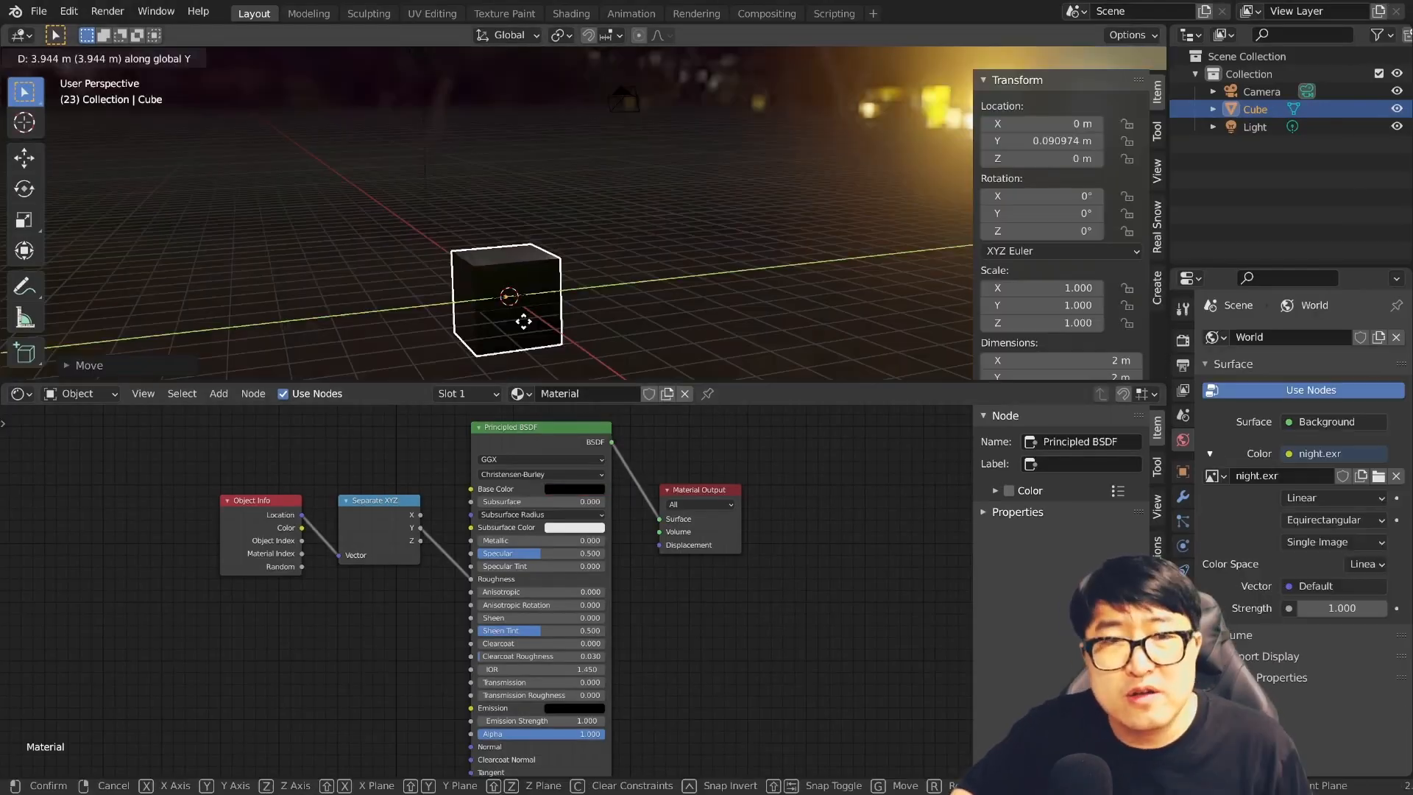
# Step: Move the cube along the global Y axis to test the location-driven roughness, and clear its location
pyautogui.click(524, 321)
pyautogui.moveTo(542, 324); pyautogui.dragTo(748, 193, button='middle')
pyautogui.scroll(2, 748, 193)
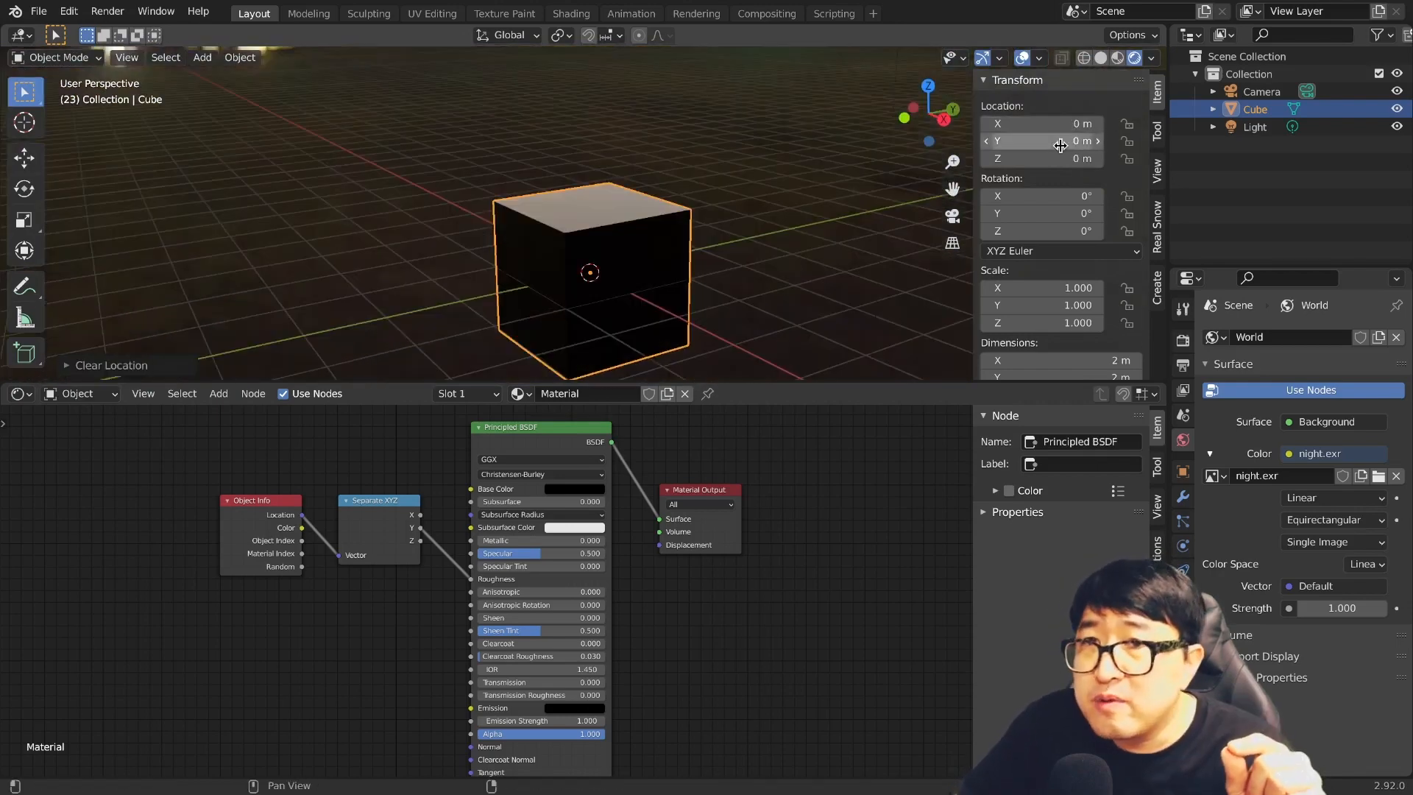
pyautogui.scroll(-2, 731, 309)
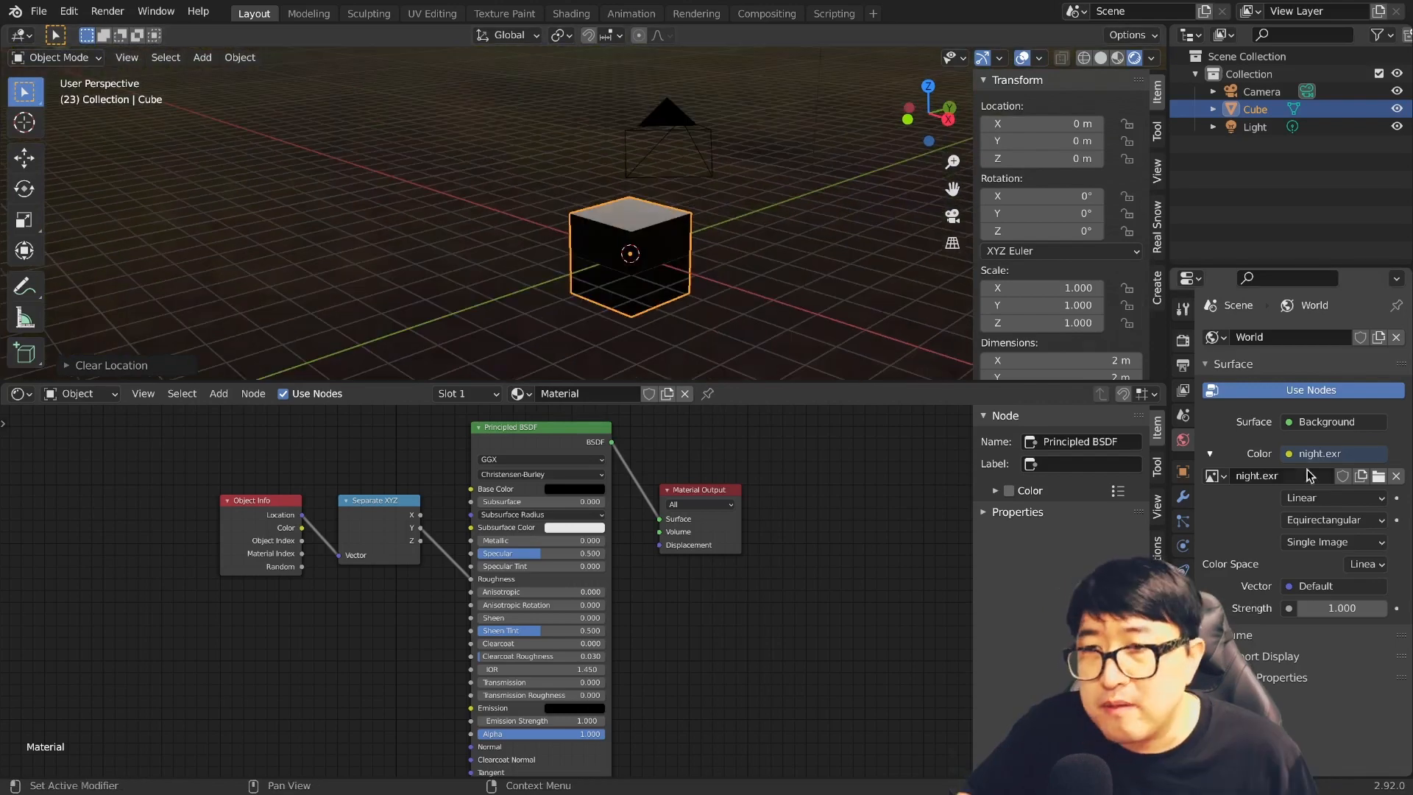
# Step: Change the world environment image to city.exr and view the reflections on the cube
pyautogui.click(1288, 456)
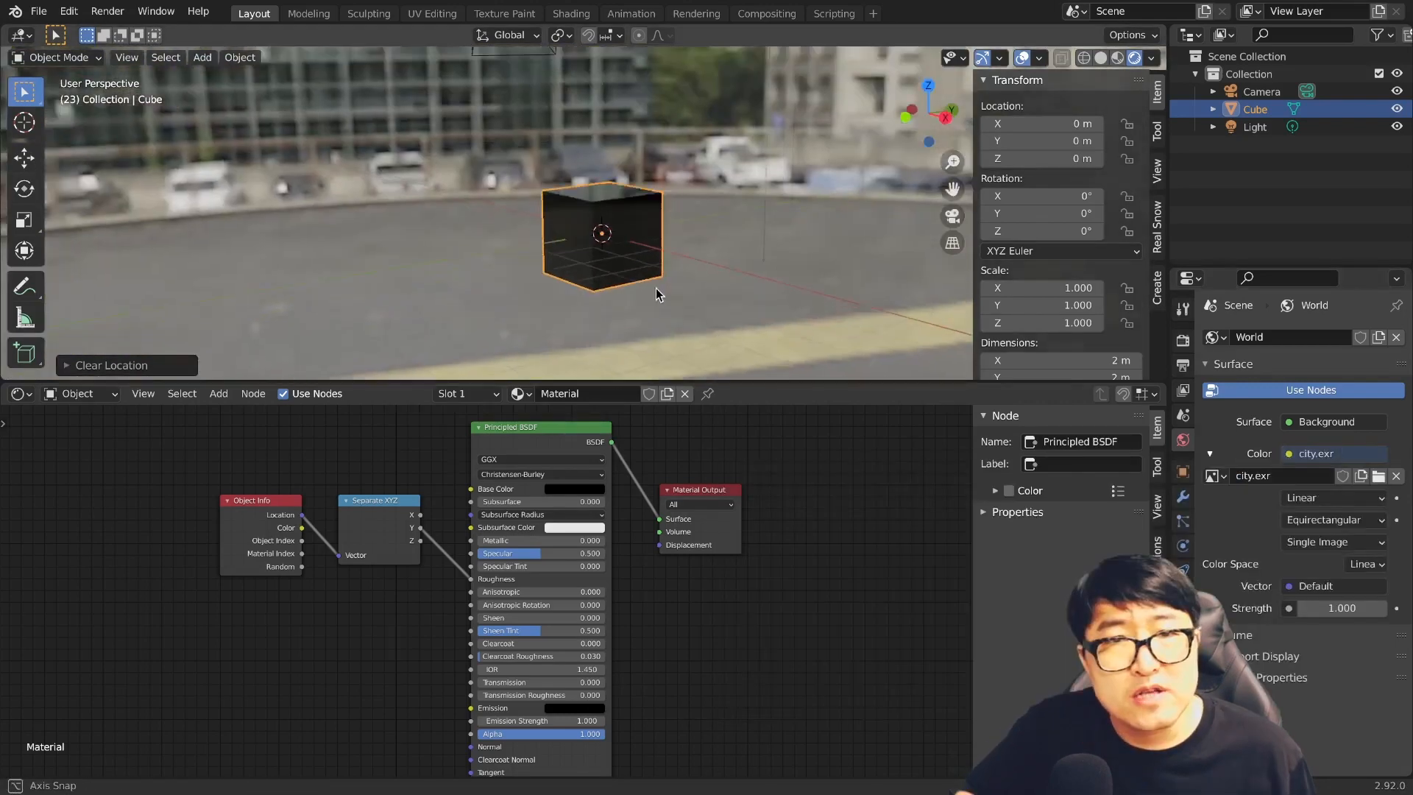
pyautogui.scroll(4, 640, 284)
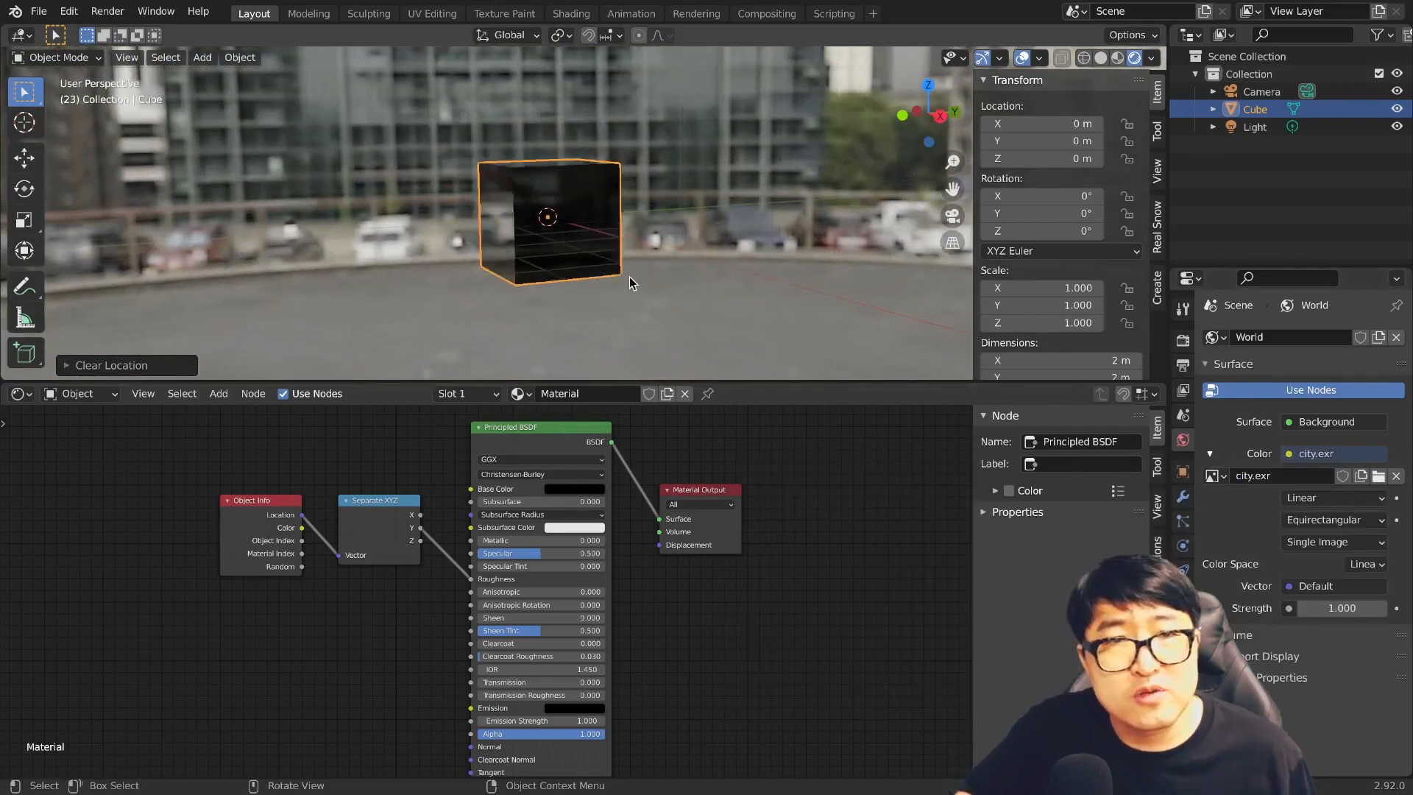
pyautogui.moveTo(611, 287)
pyautogui.mouseDown(button='middle')
pyautogui.moveTo(646, 291)
pyautogui.moveTo(624, 292)
pyautogui.mouseUp(button='middle')
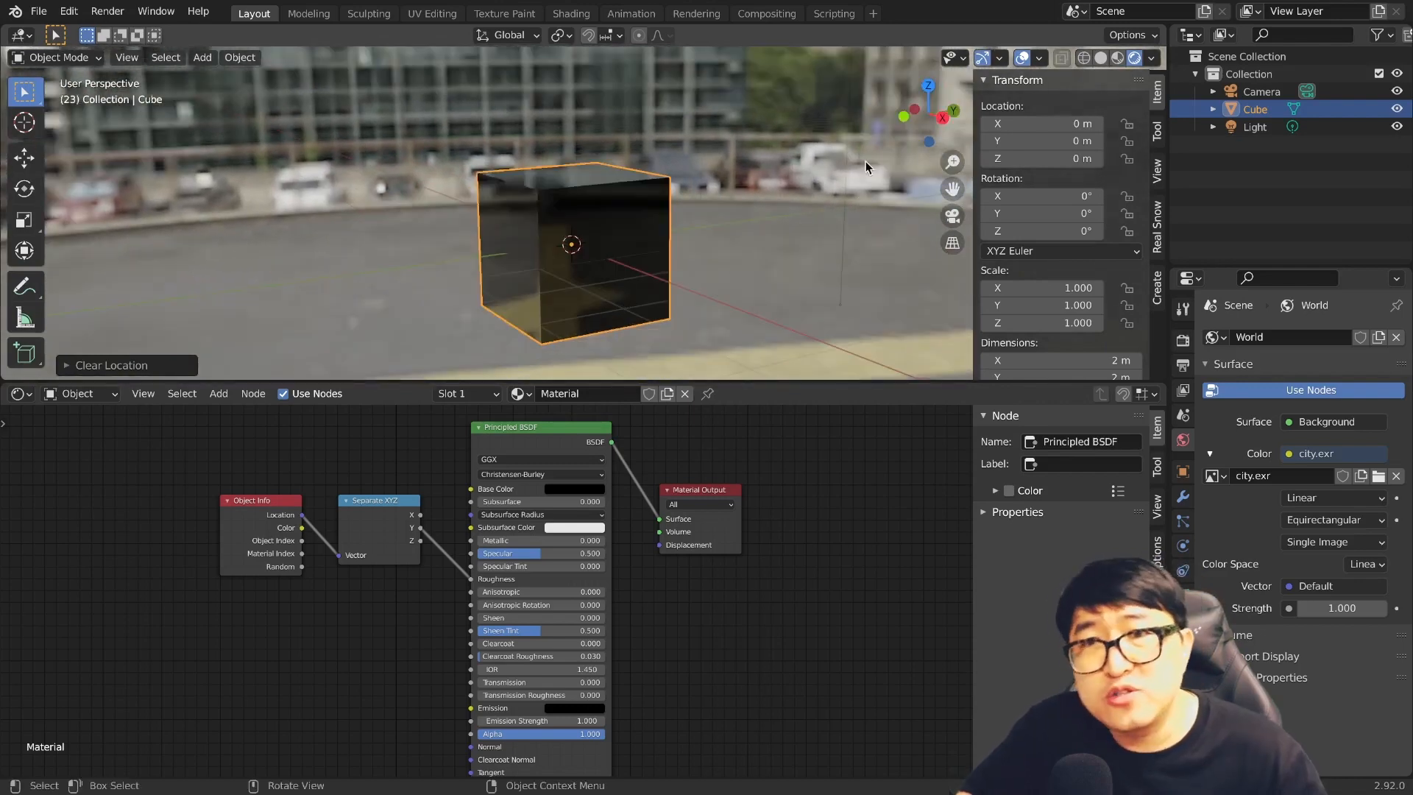
# Step: Compare the cube's reflections at Y locations of -2.68 m and 6.42 m, and clear its location
pyautogui.moveTo(1065, 139); pyautogui.dragTo(990, 140)
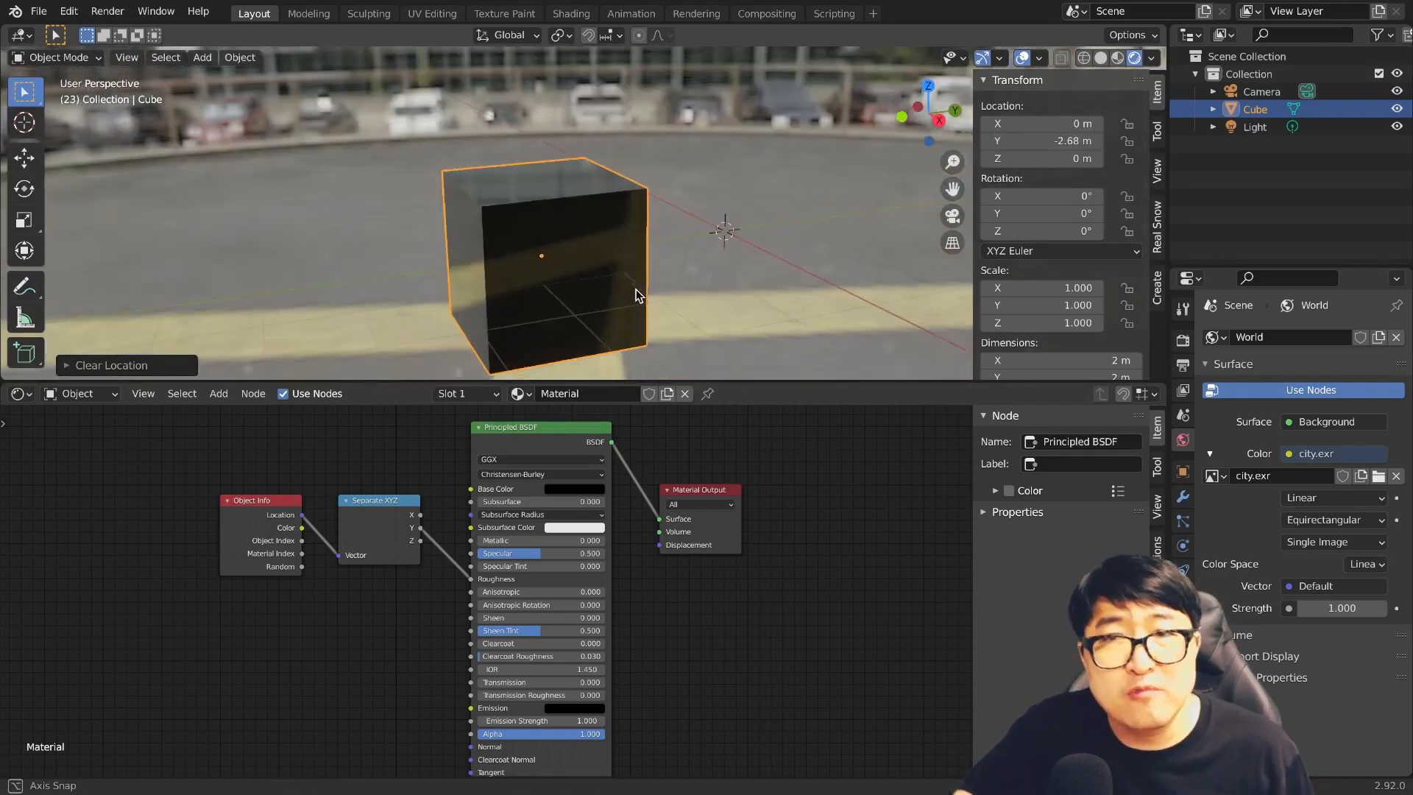
pyautogui.moveTo(635, 288); pyautogui.dragTo(637, 293, button='middle')
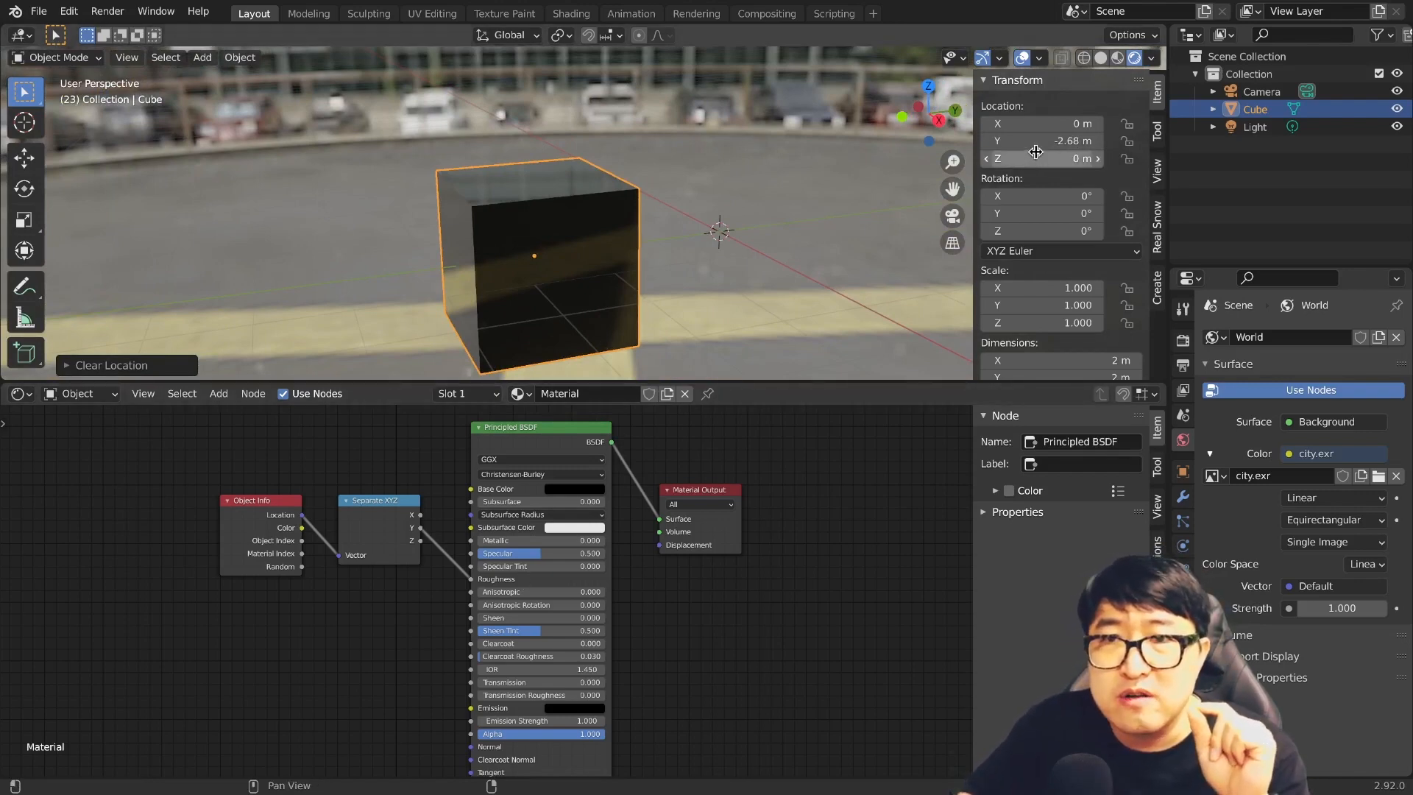
pyautogui.moveTo(1038, 142); pyautogui.dragTo(1148, 142)
pyautogui.moveTo(1149, 142); pyautogui.dragTo(1200, 142)
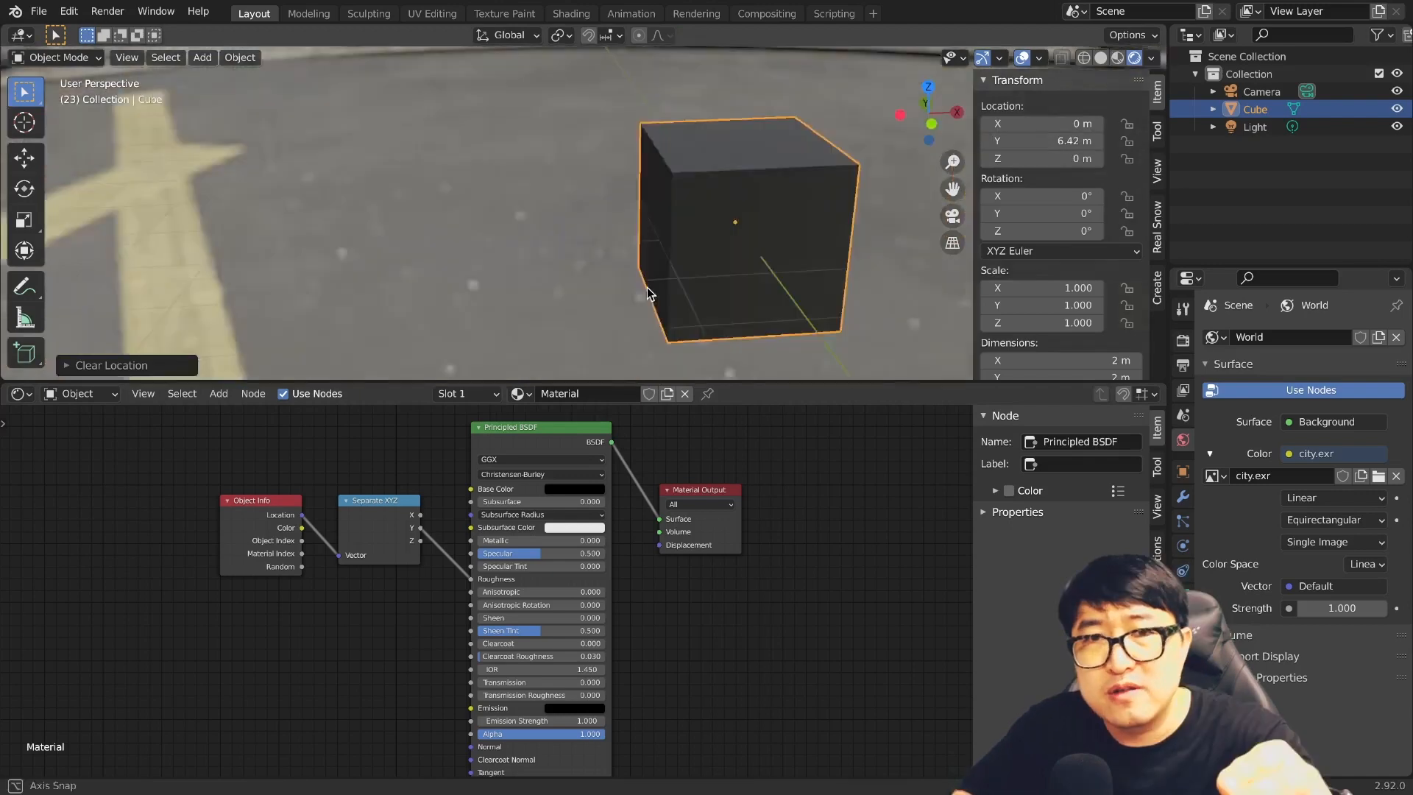
pyautogui.moveTo(644, 286); pyautogui.dragTo(716, 299, button='middle')
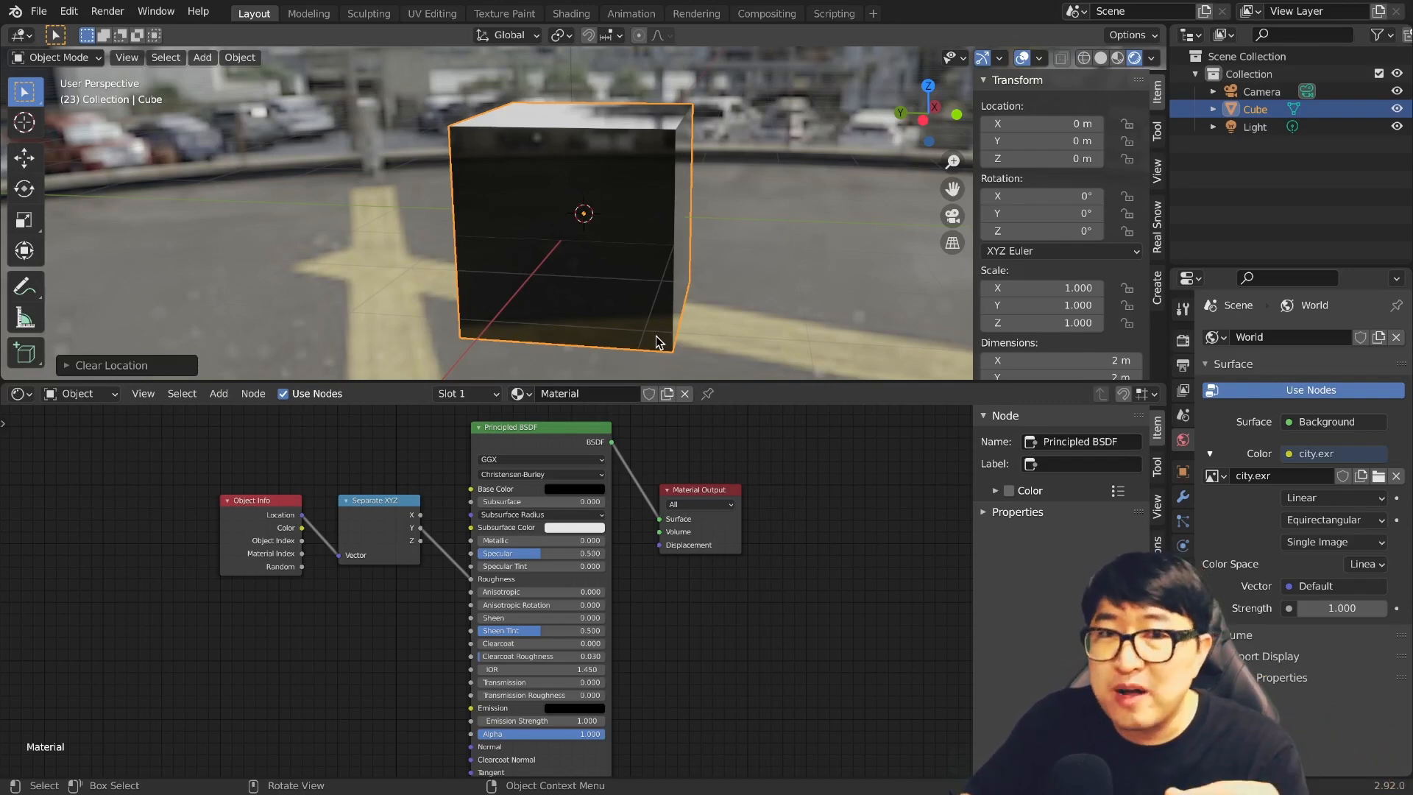
pyautogui.moveTo(631, 337); pyautogui.dragTo(739, 310, button='middle')
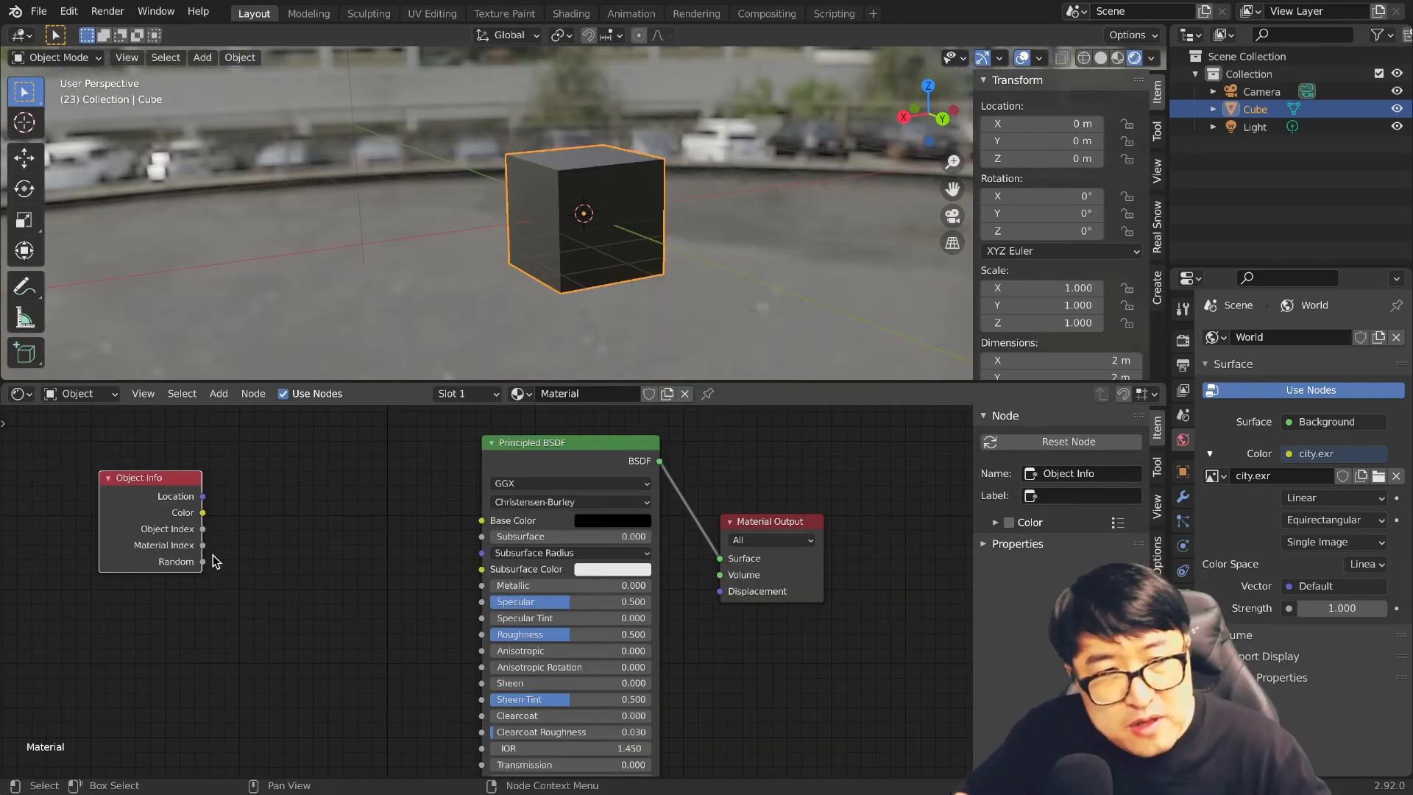
# Step: Reposition the Object Info node and add a ColorRamp node between it and the Principled BSDF
pyautogui.moveTo(178, 495); pyautogui.dragTo(222, 477)
pyautogui.click(219, 497)
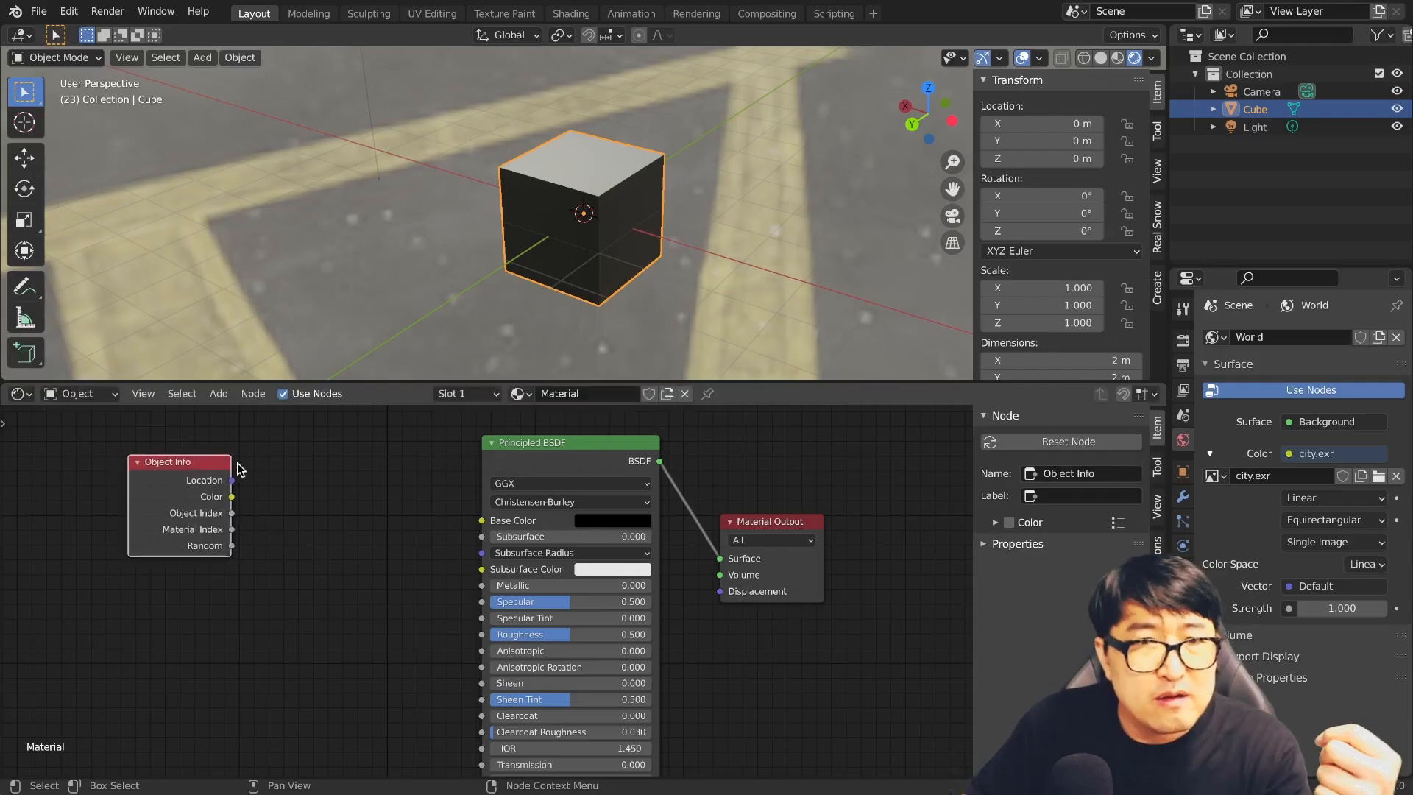
pyautogui.hotkey('shift', 'a')
pyautogui.click(333, 469)
pyautogui.write('col')
pyautogui.click(389, 521)
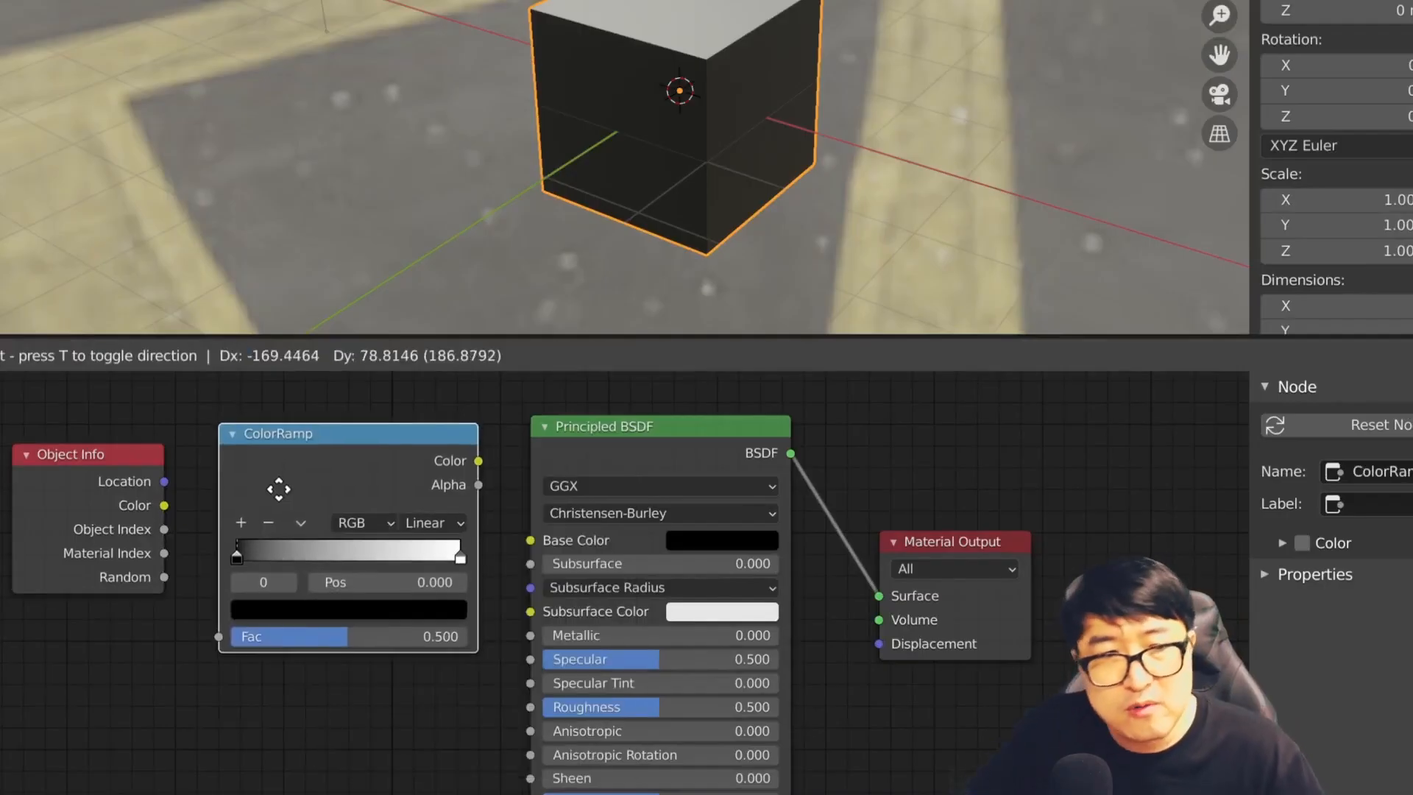
pyautogui.click(284, 483)
# Step: Connect the Object Info node's Random output to the ColorRamp's Fac input
pyautogui.scroll(2, 275, 695)
pyautogui.moveTo(275, 695); pyautogui.dragTo(407, 719, button='middle')
pyautogui.scroll(1, 419, 721)
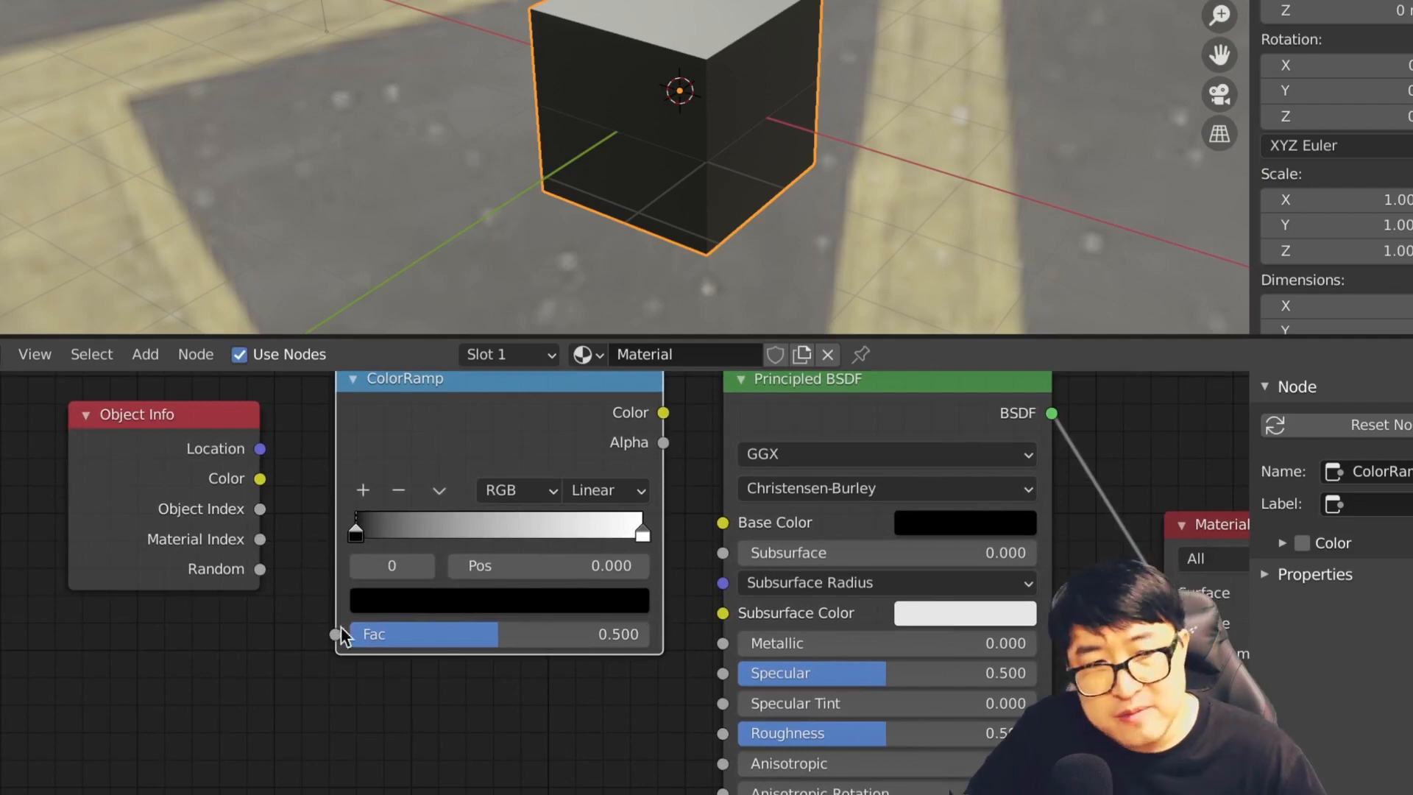
pyautogui.moveTo(261, 571); pyautogui.dragTo(333, 634)
# Step: Circle the Random and Fac sockets, bracket the gradient, draw a line from Color to Base Color, and clear the annotations
pyautogui.moveTo(262, 604)
pyautogui.mouseDown()
pyautogui.moveTo(221, 582)
pyautogui.moveTo(261, 610)
pyautogui.mouseUp()
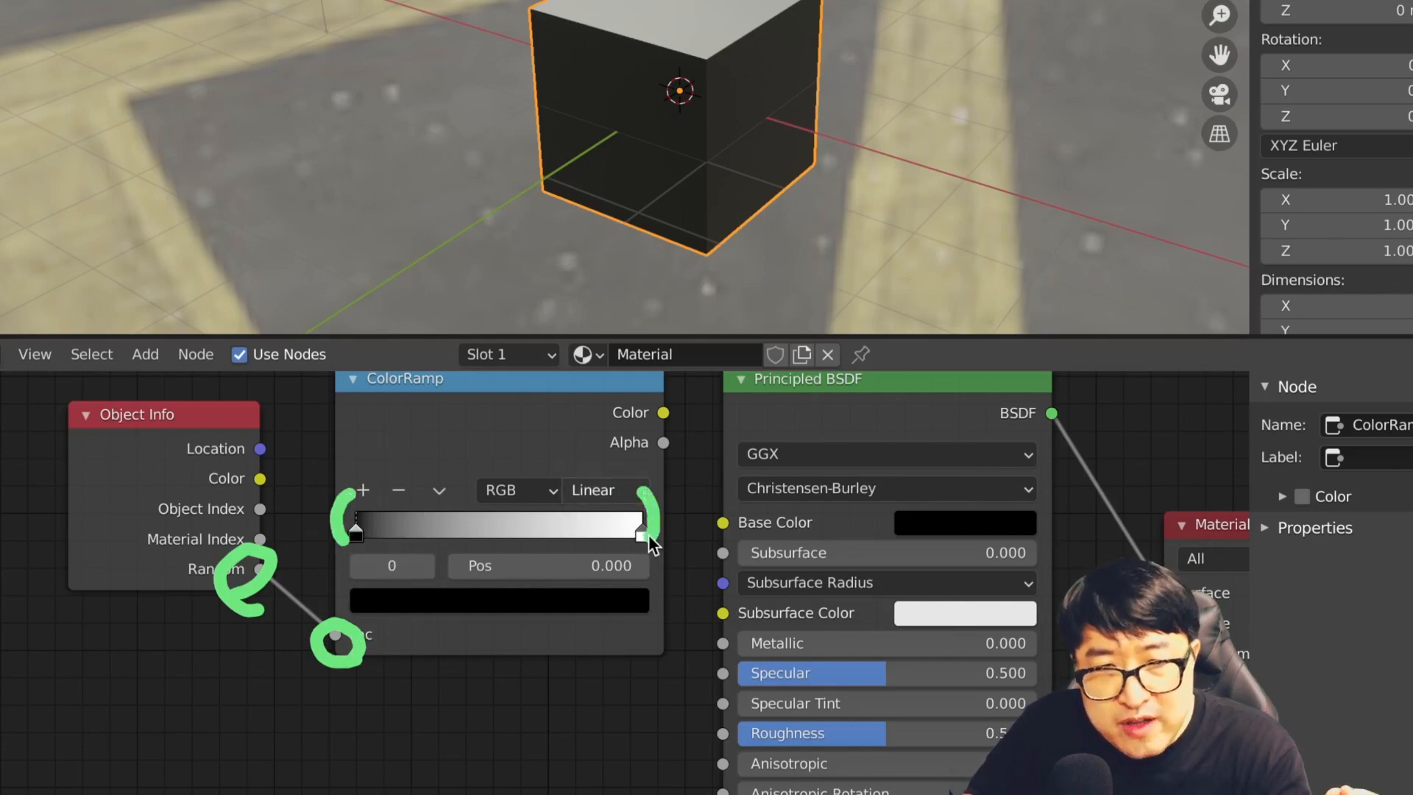
pyautogui.moveTo(662, 414); pyautogui.dragTo(729, 515)
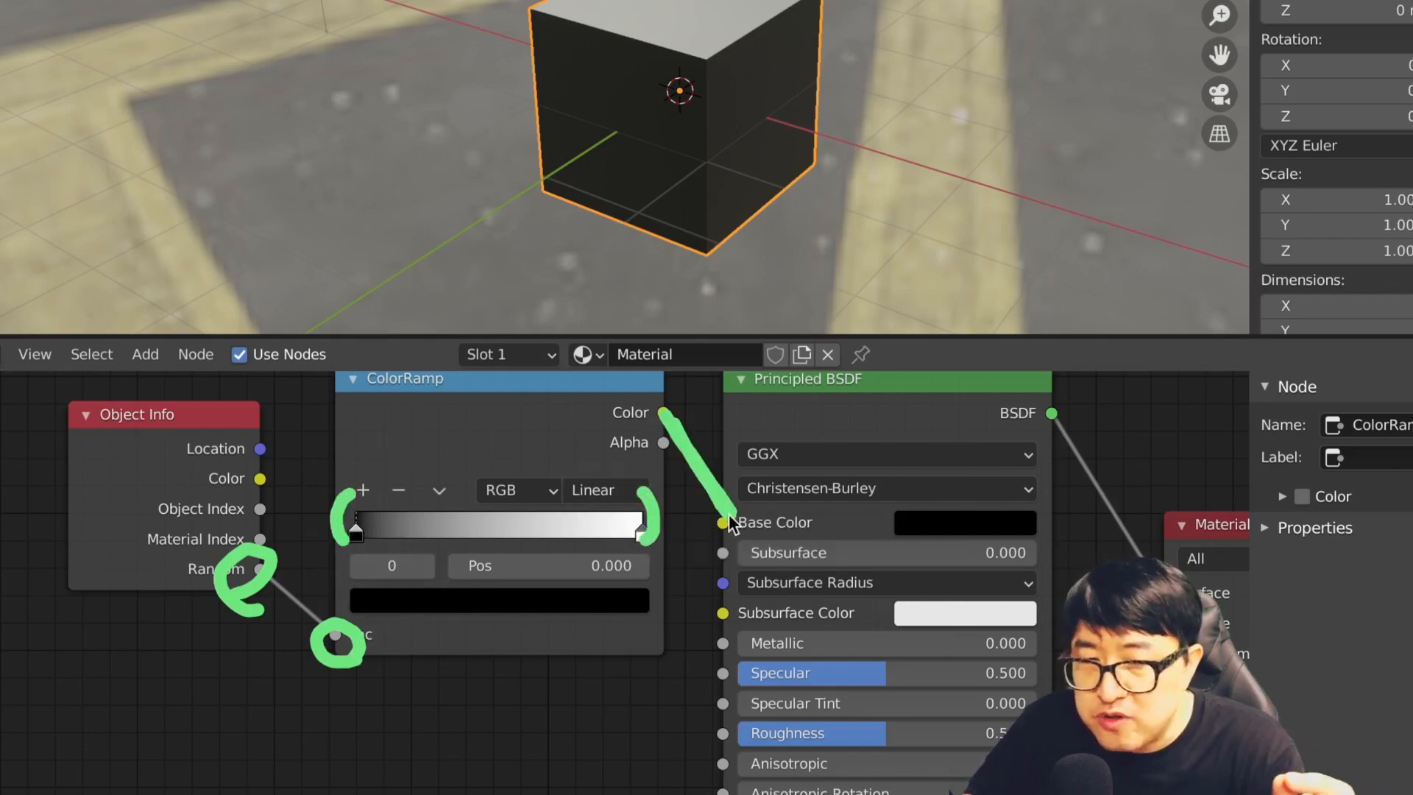
pyautogui.press('Escape')
# Step: Connect the ColorRamp's Color output to the Principled BSDF's Base Color and set the ramp interpolation to Constant
pyautogui.moveTo(663, 413); pyautogui.dragTo(724, 521)
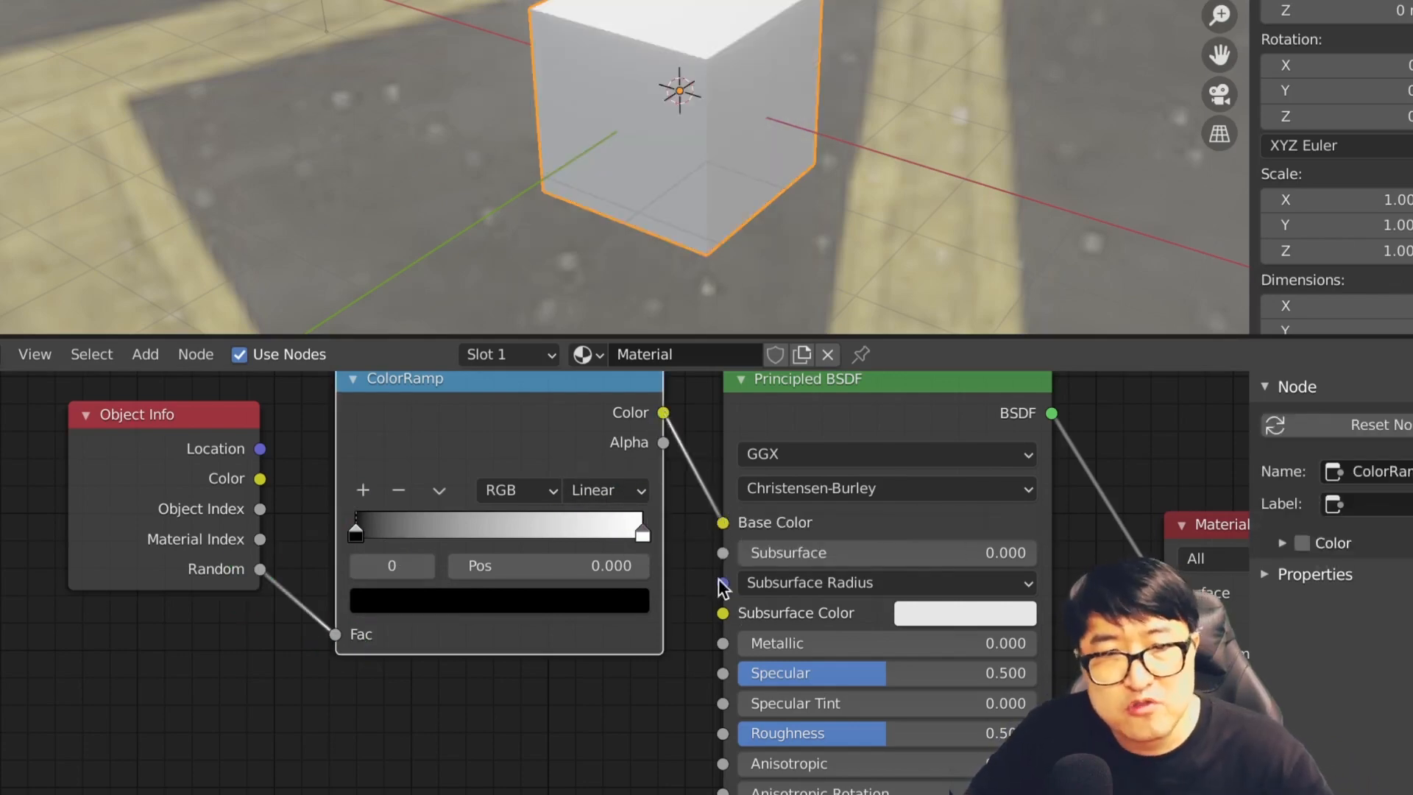
pyautogui.click(608, 490)
pyautogui.click(615, 633)
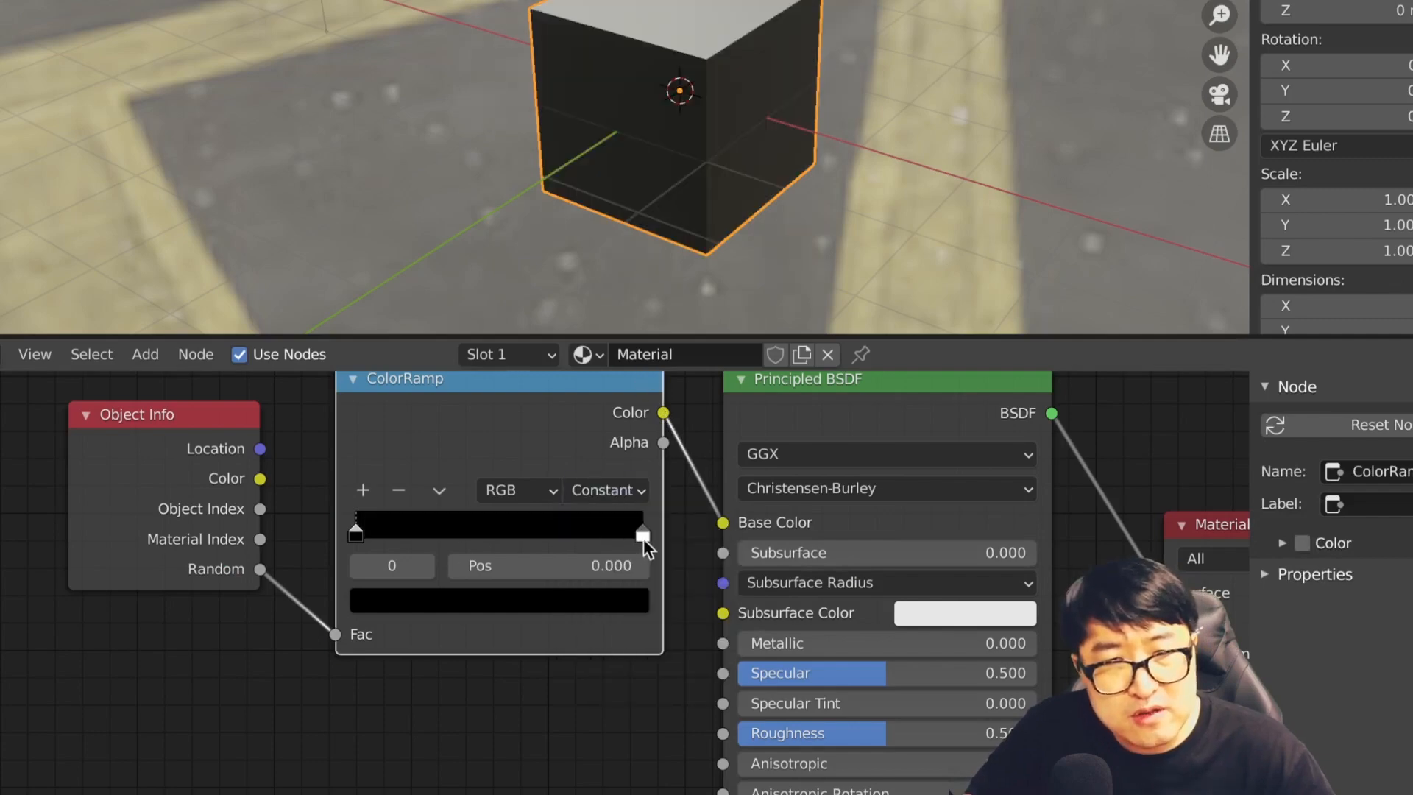
# Step: Arrange three colour stops on the ramp in black, pink and green, with the green stop at position 0.574
pyautogui.moveTo(643, 539)
pyautogui.mouseDown()
pyautogui.moveTo(481, 538)
pyautogui.moveTo(621, 540)
pyautogui.mouseUp()
pyautogui.moveTo(621, 540); pyautogui.dragTo(630, 540)
pyautogui.moveTo(631, 536); pyautogui.dragTo(434, 538)
pyautogui.click(350, 492)
pyautogui.moveTo(386, 536); pyautogui.dragTo(536, 536)
pyautogui.click(541, 602)
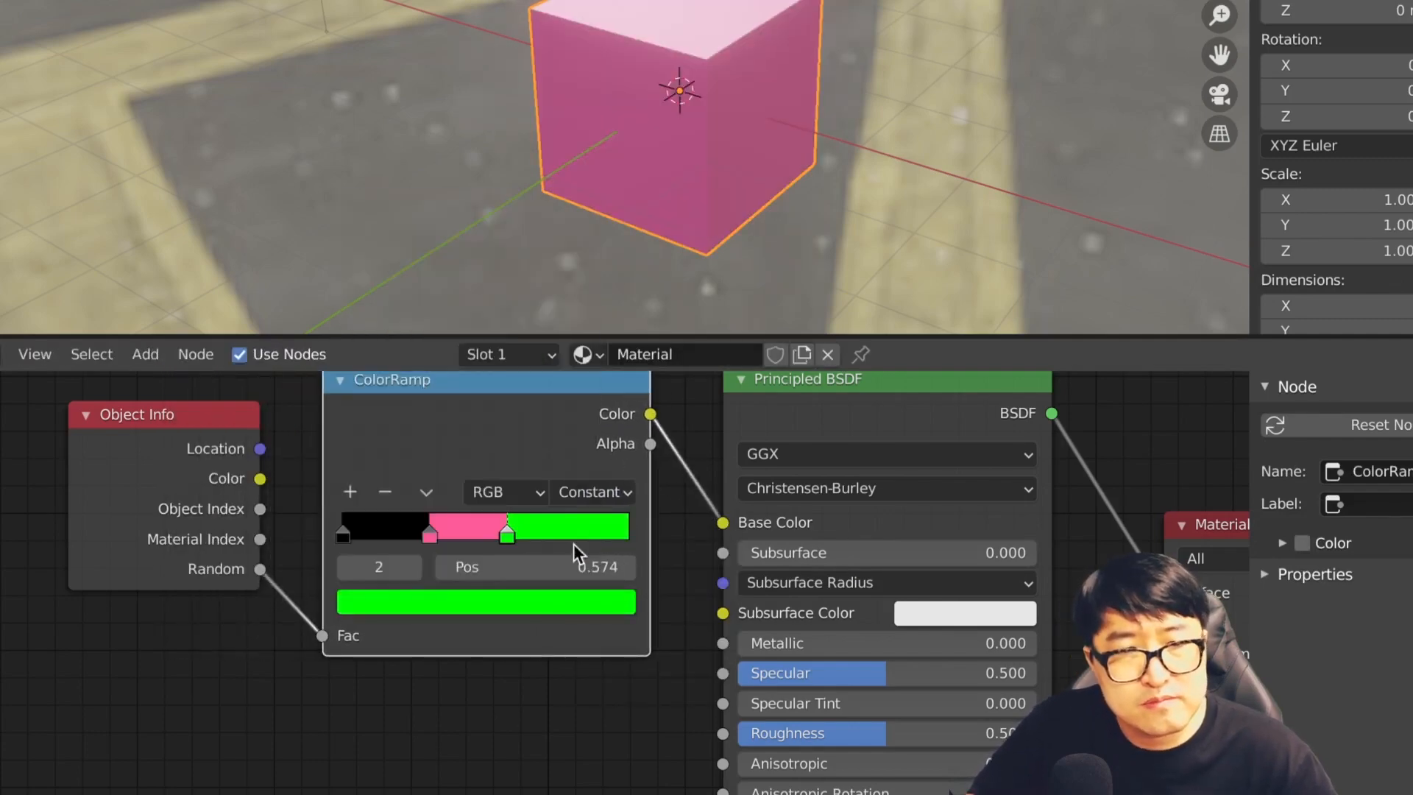
# Step: Add a blue stop at position 0.752 to the colour ramp and move the Object Info node slightly closer to the ColorRamp
pyautogui.click(473, 543)
pyautogui.click(552, 552)
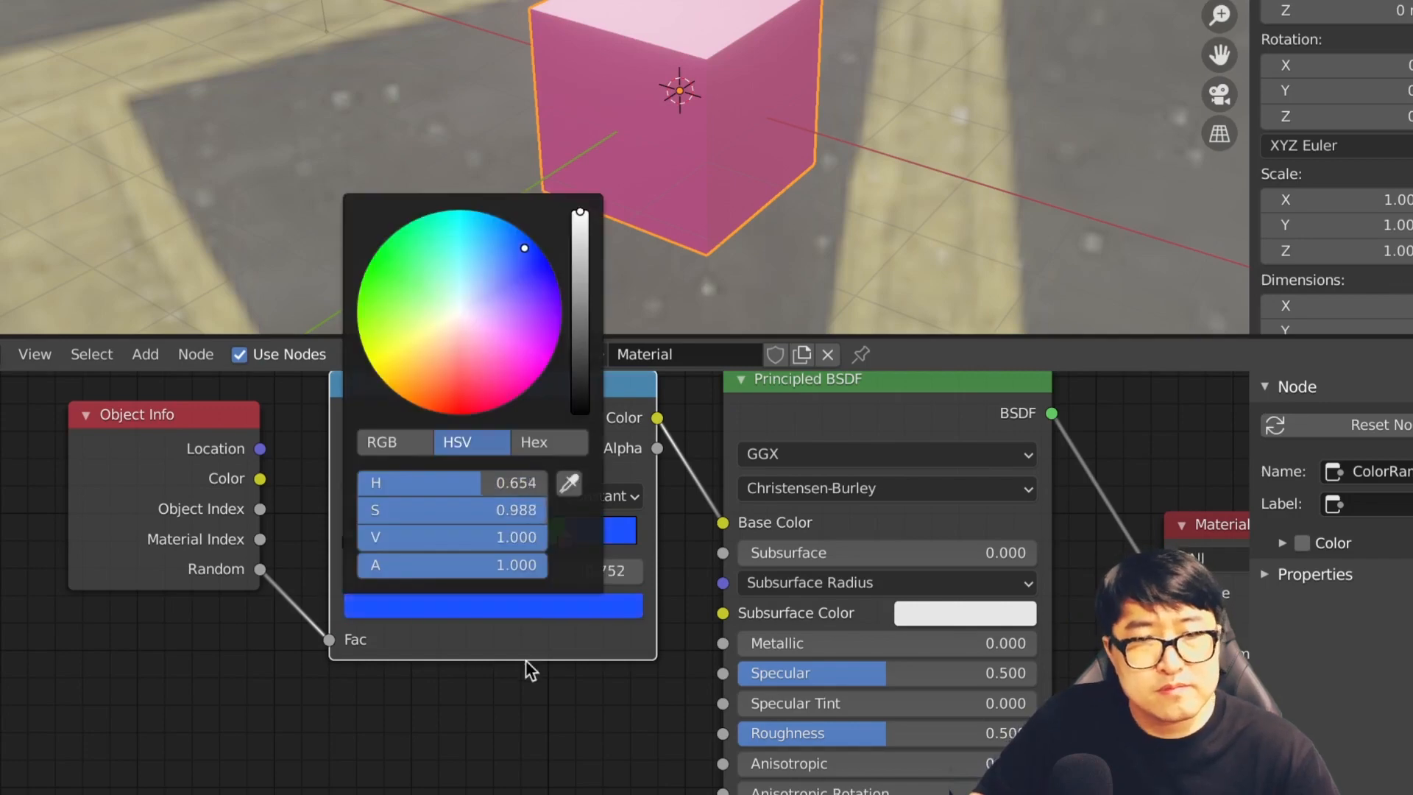
pyautogui.moveTo(186, 411)
pyautogui.mouseDown()
pyautogui.moveTo(174, 420)
pyautogui.moveTo(206, 407)
pyautogui.mouseUp()
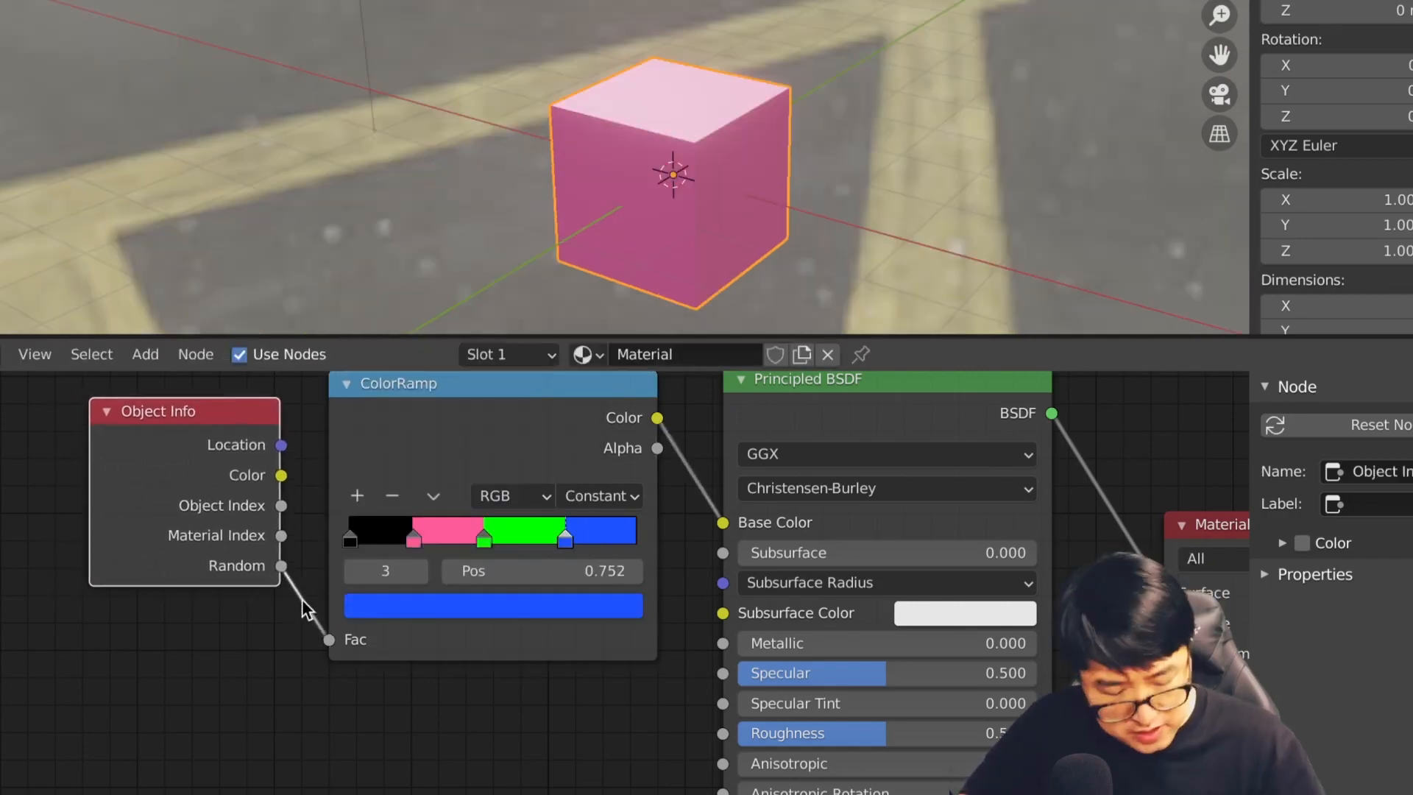
# Step: Draw annotation strokes from the Random socket across the ColorRamp and down from its Color output, and clear them
pyautogui.moveTo(278, 591)
pyautogui.mouseDown()
pyautogui.moveTo(339, 652)
pyautogui.moveTo(450, 561)
pyautogui.mouseUp()
pyautogui.moveTo(656, 421)
pyautogui.mouseDown()
pyautogui.moveTo(729, 522)
pyautogui.moveTo(666, 523)
pyautogui.mouseUp()
pyautogui.press('e')
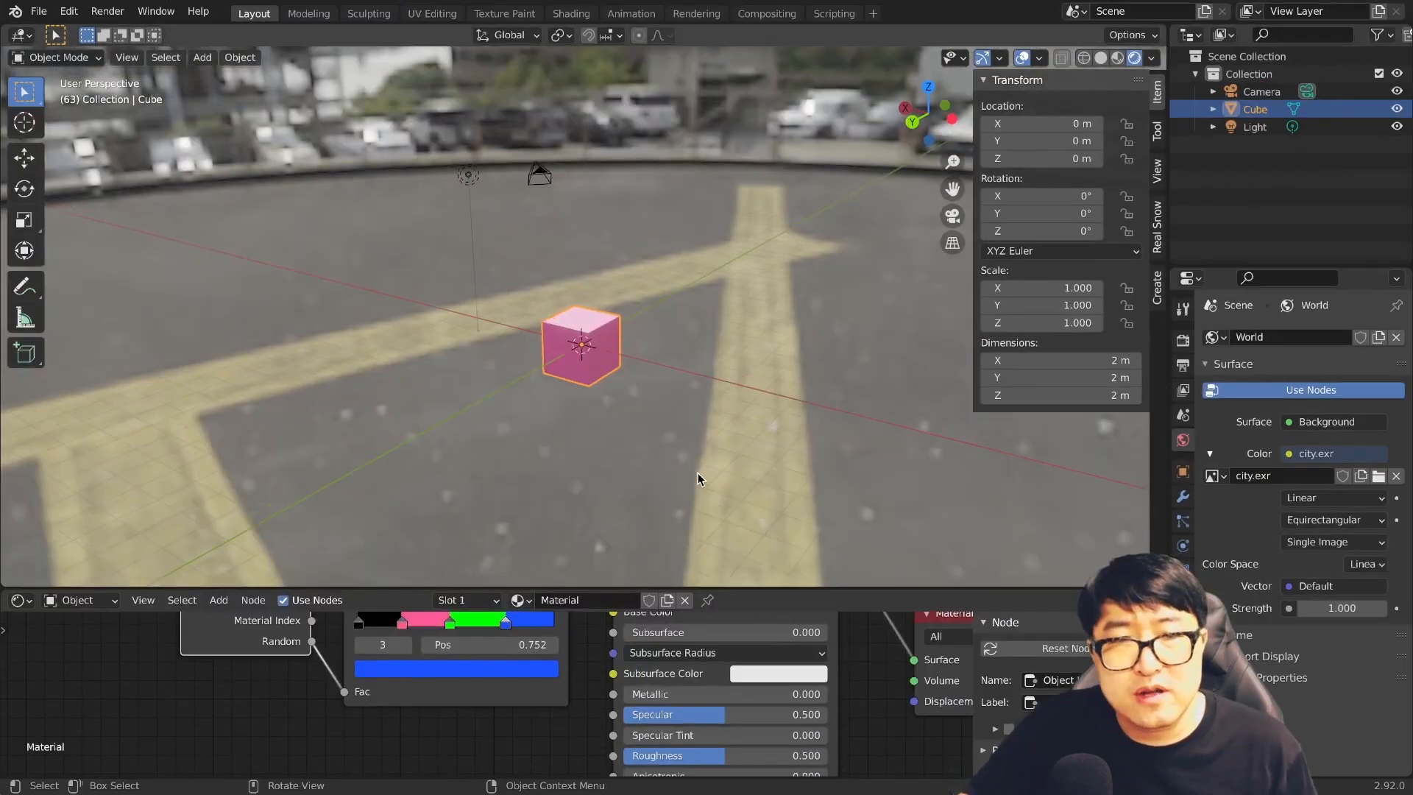
# Step: Add an Array modifier to the cube with a count of 10
pyautogui.moveTo(697, 472); pyautogui.dragTo(700, 413, button='middle')
pyautogui.click(1183, 497)
pyautogui.click(1266, 337)
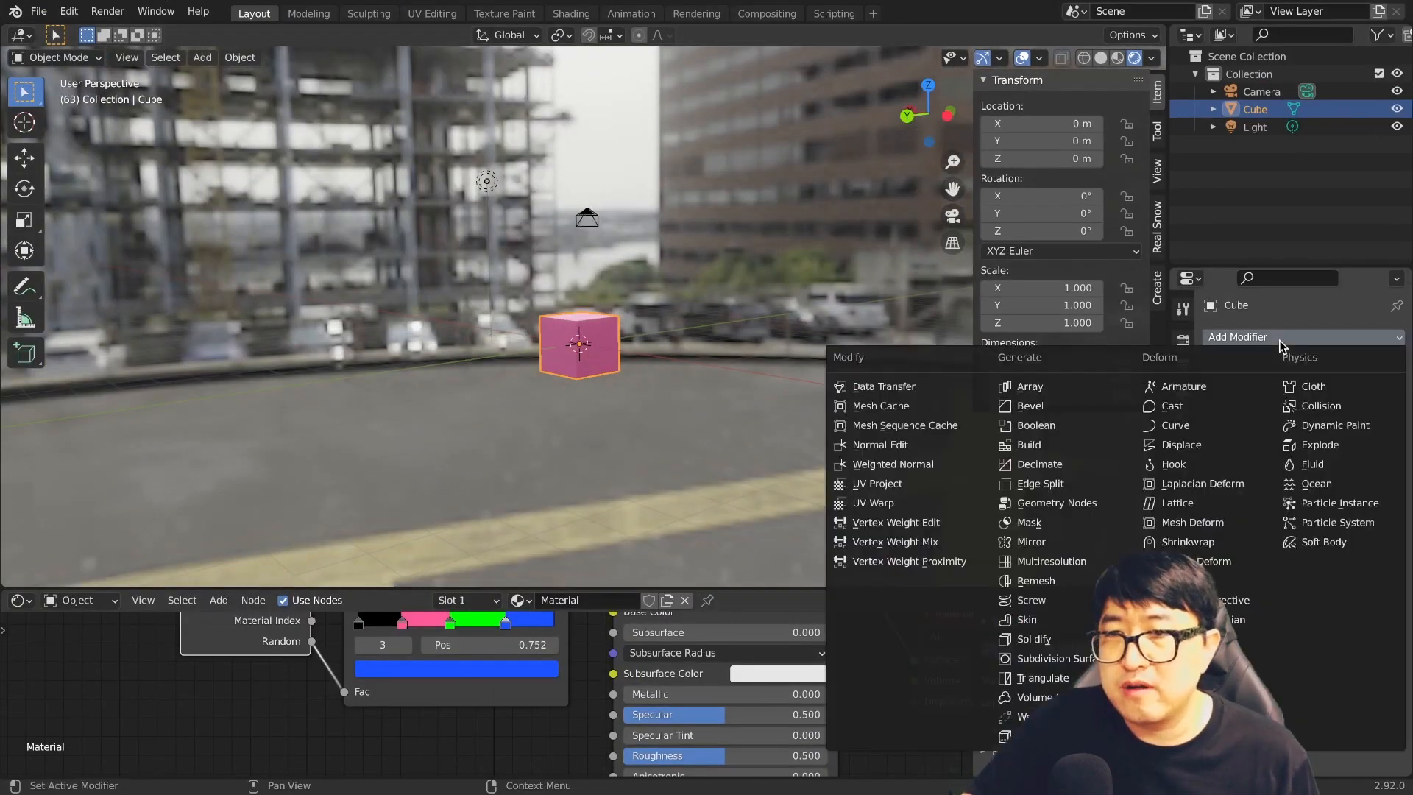
pyautogui.click(1038, 390)
pyautogui.moveTo(818, 454); pyautogui.dragTo(880, 454, button='middle')
pyautogui.doubleClick(1297, 418)
pyautogui.write('10')
pyautogui.press('Return')
# Step: Set the array's relative offset factors to 0.2 in X and 1.6 in Z
pyautogui.doubleClick(1335, 472)
pyautogui.write('0')
pyautogui.press('Return')
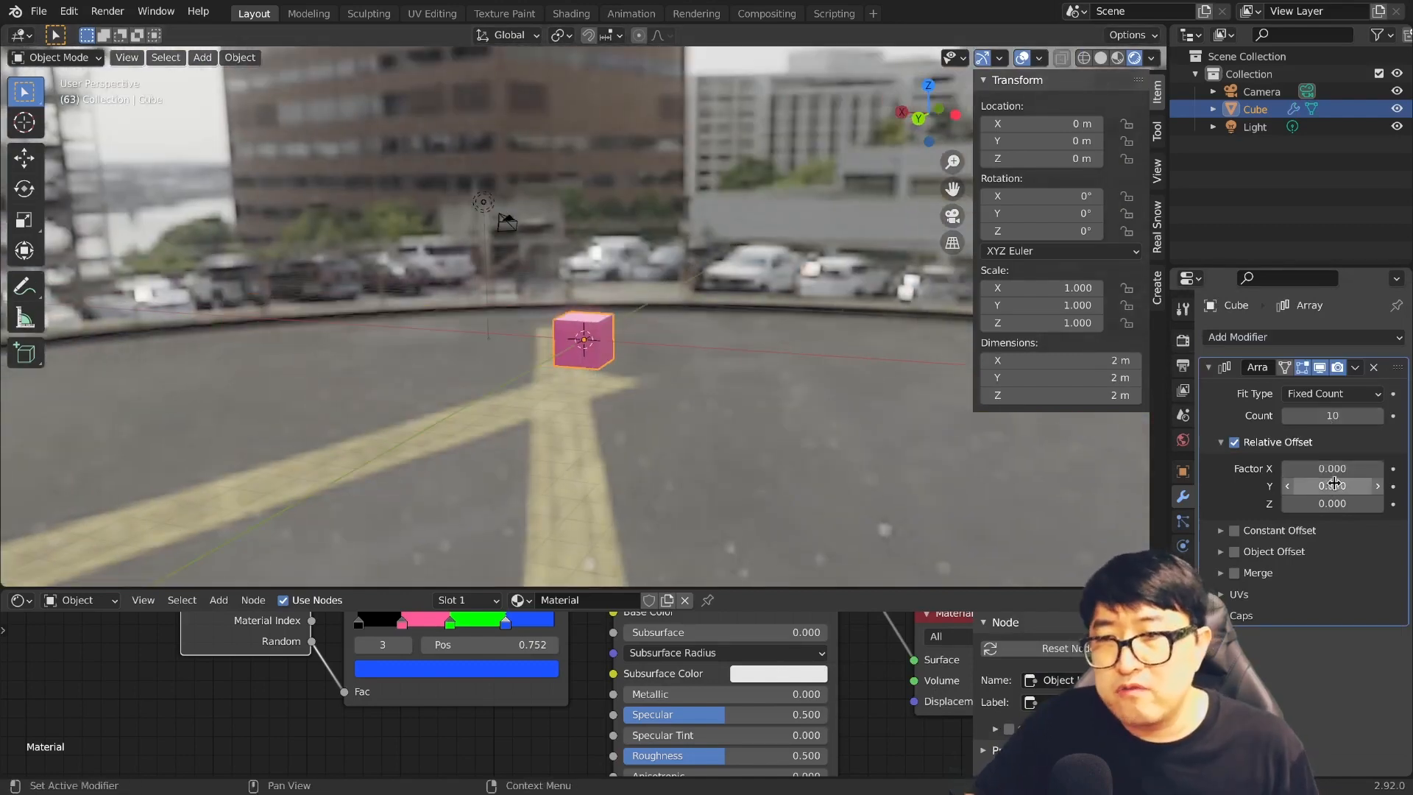
pyautogui.doubleClick(1332, 503)
pyautogui.write('1.6')
pyautogui.press('Return')
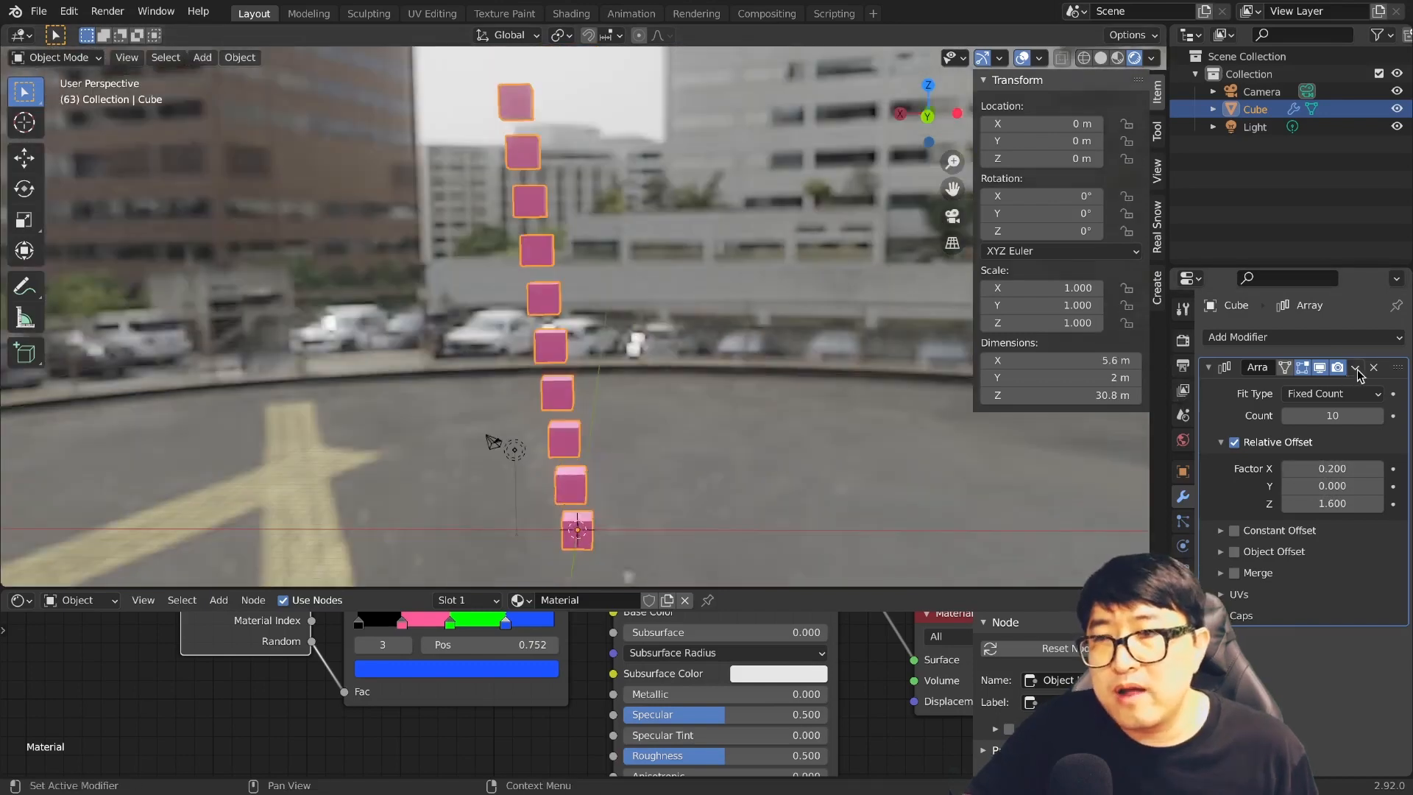
# Step: Apply the Array modifier and separate the cube mesh into individual objects by loose parts
pyautogui.click(1356, 367)
pyautogui.click(1295, 391)
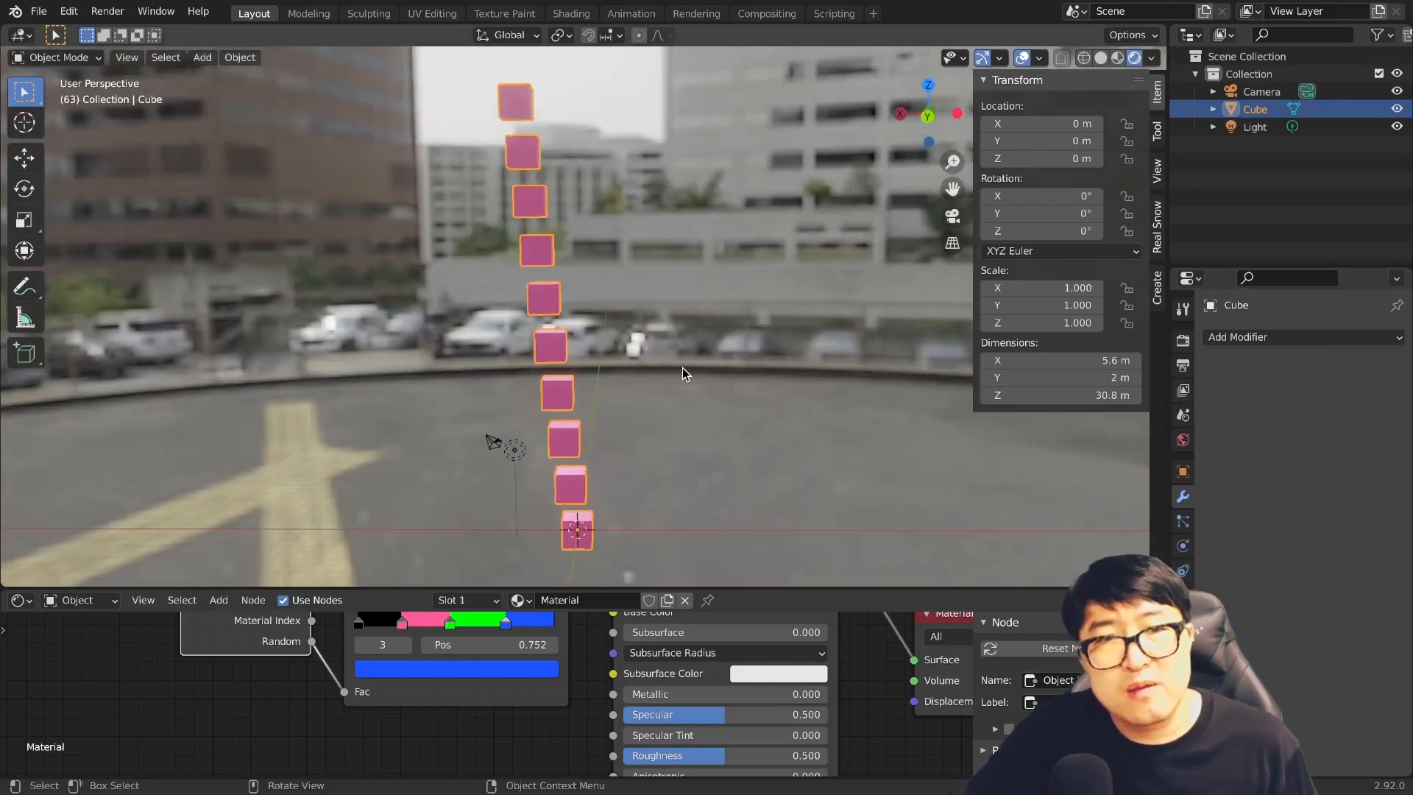
pyautogui.press('Tab')
pyautogui.press('p')
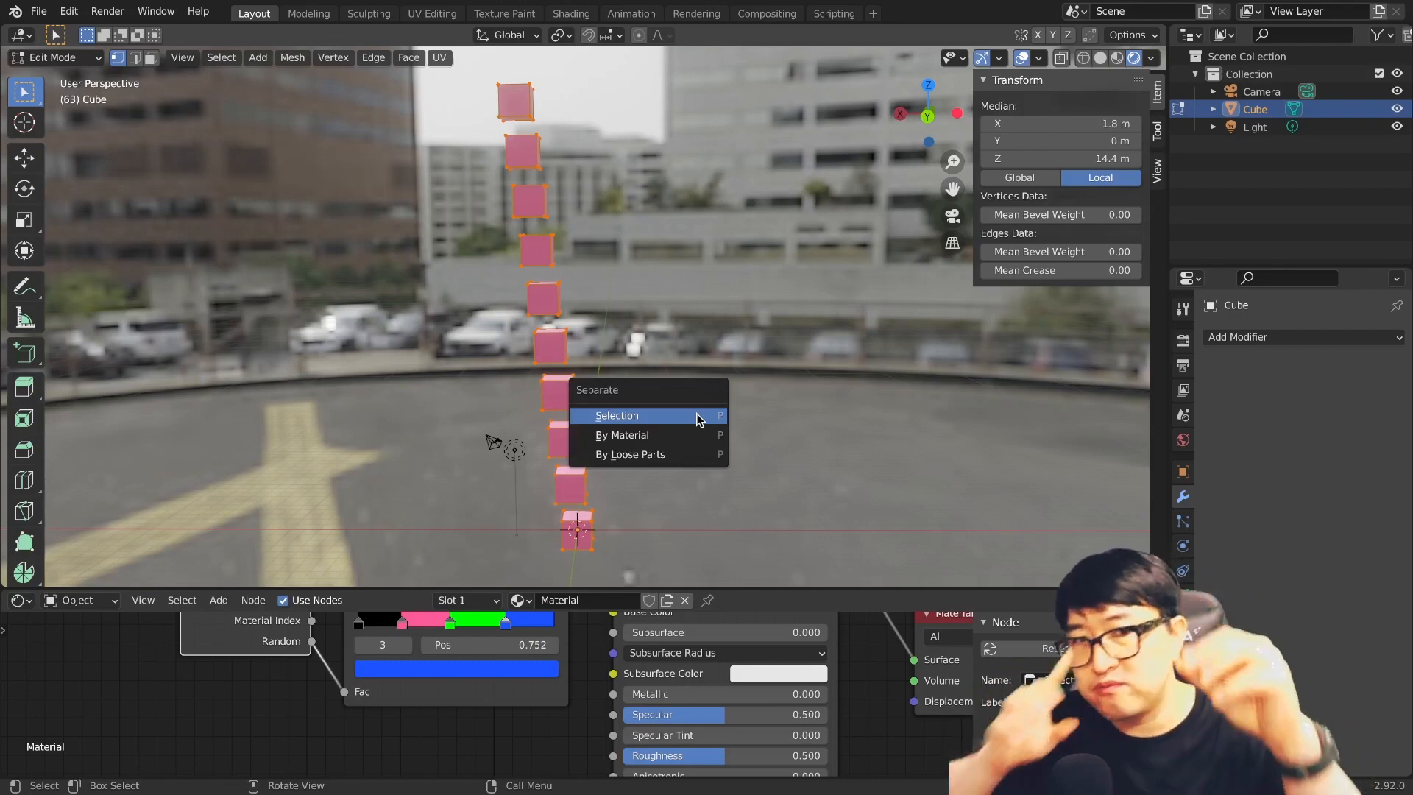
pyautogui.click(634, 457)
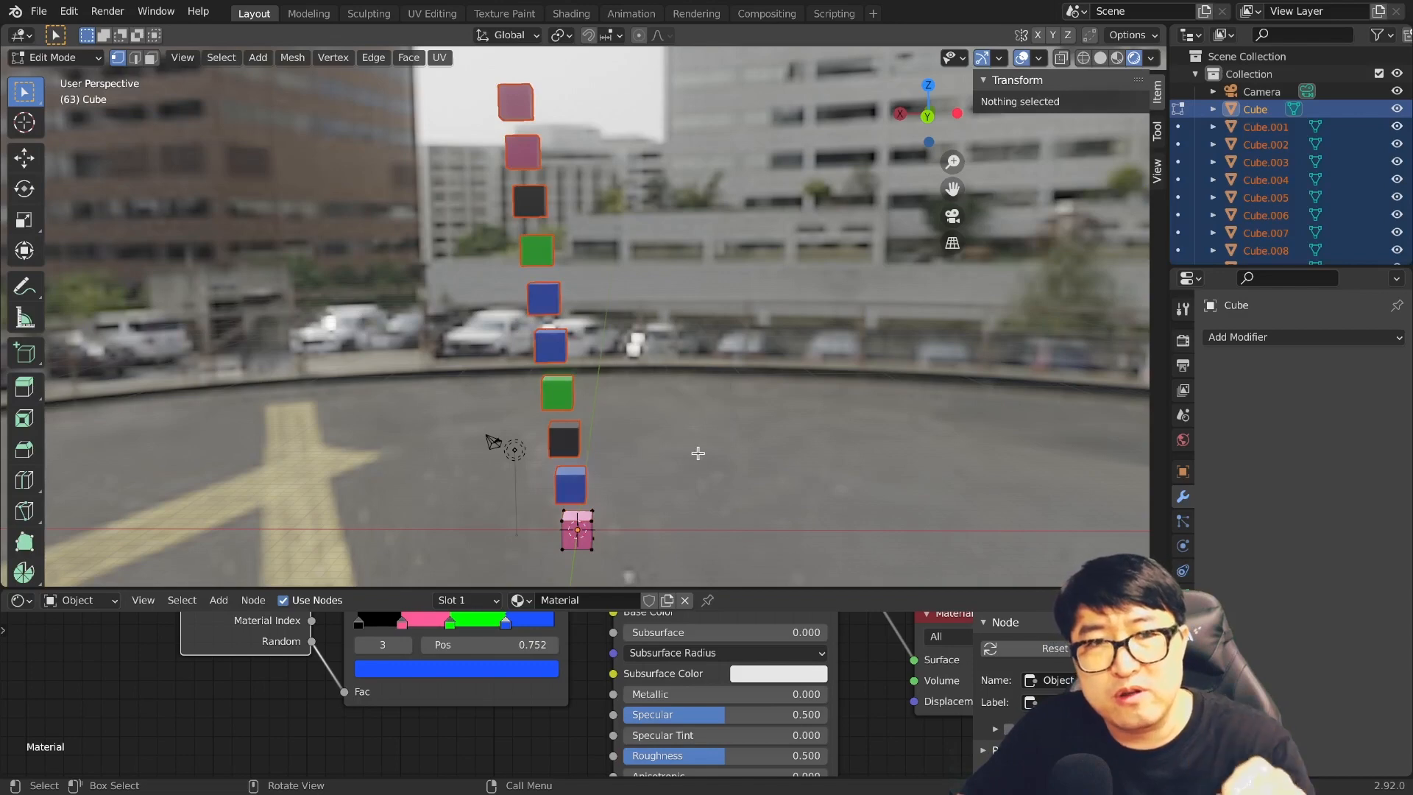
pyautogui.moveTo(725, 474); pyautogui.dragTo(648, 456, button='middle')
pyautogui.press('Tab')
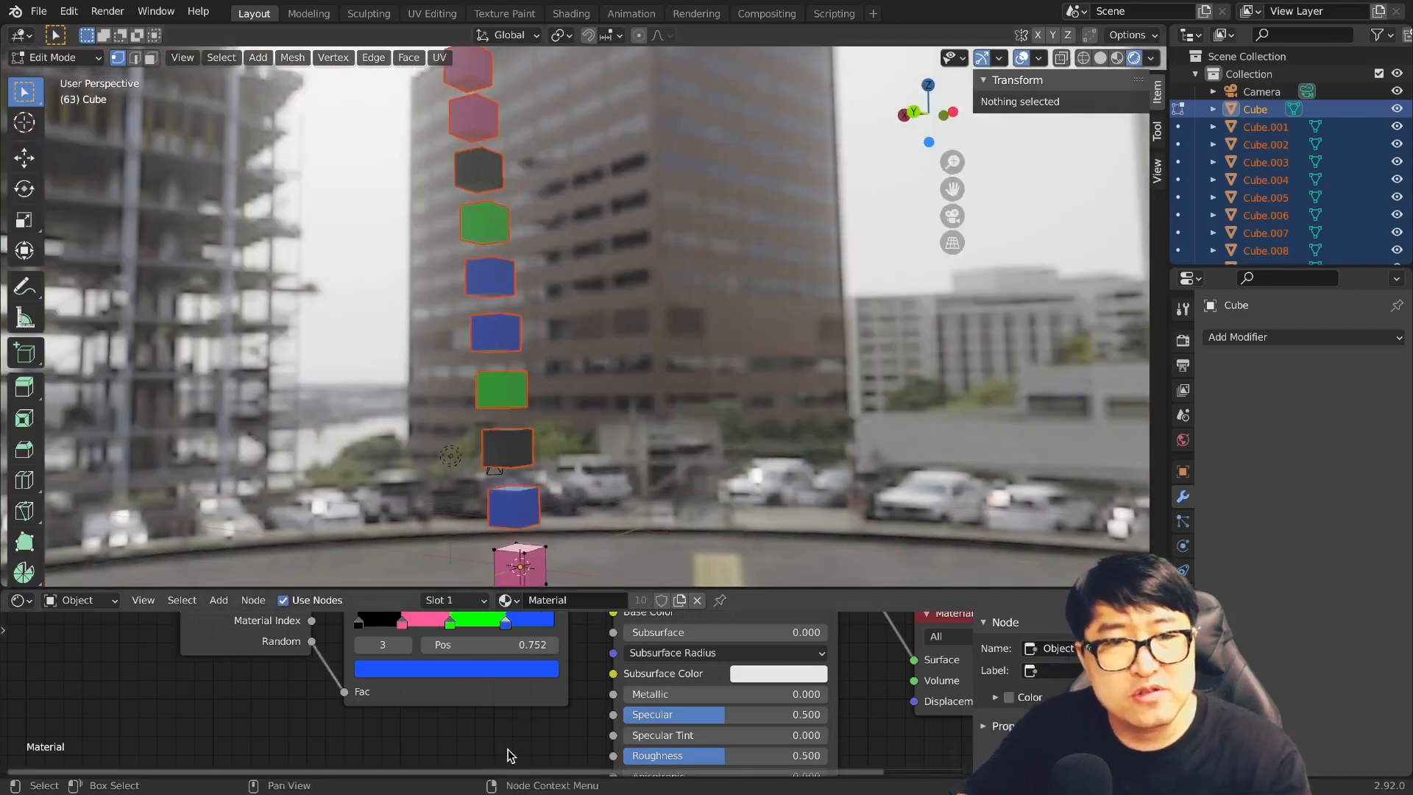
# Step: Enable Rigid Body physics on the ground plane
pyautogui.scroll(2, 567, 521)
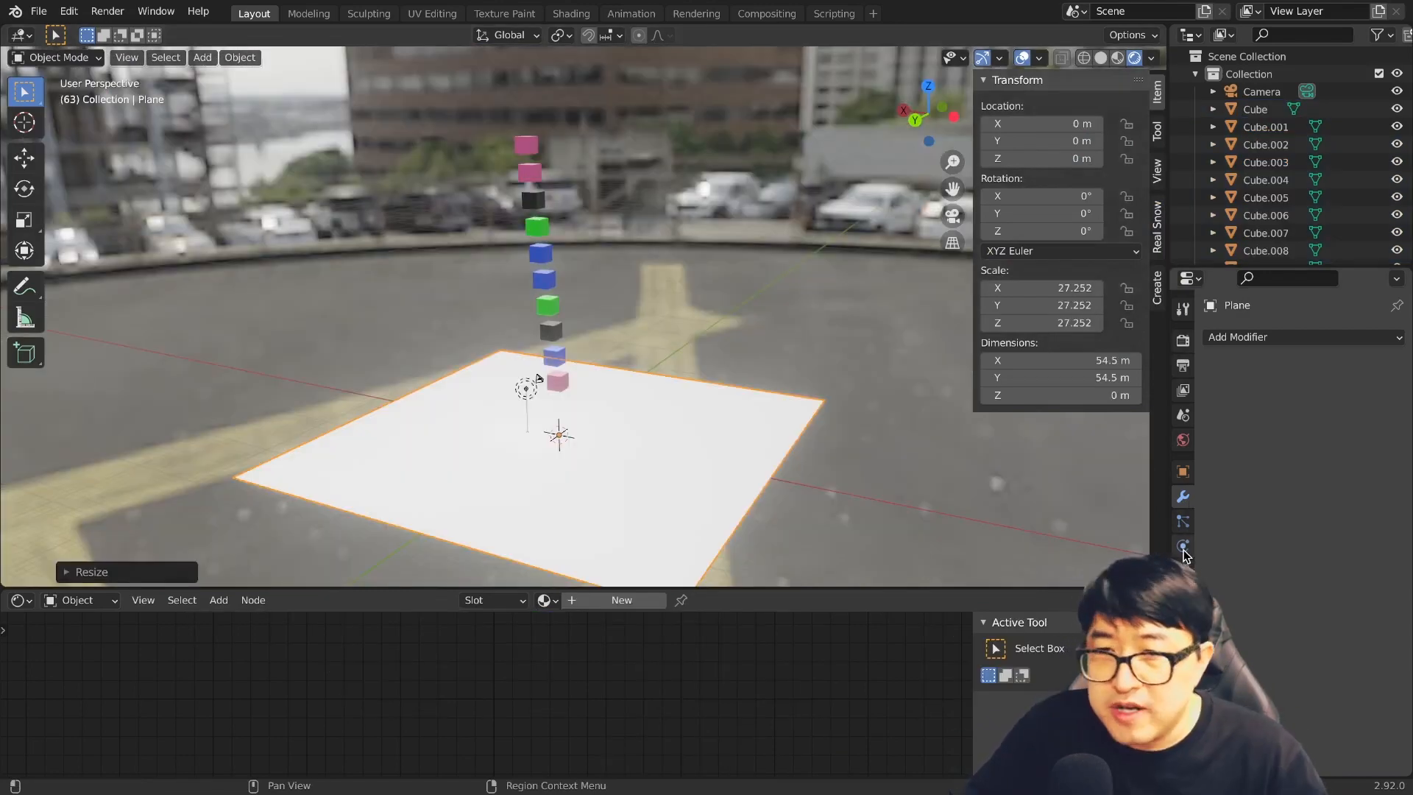
pyautogui.click(1184, 550)
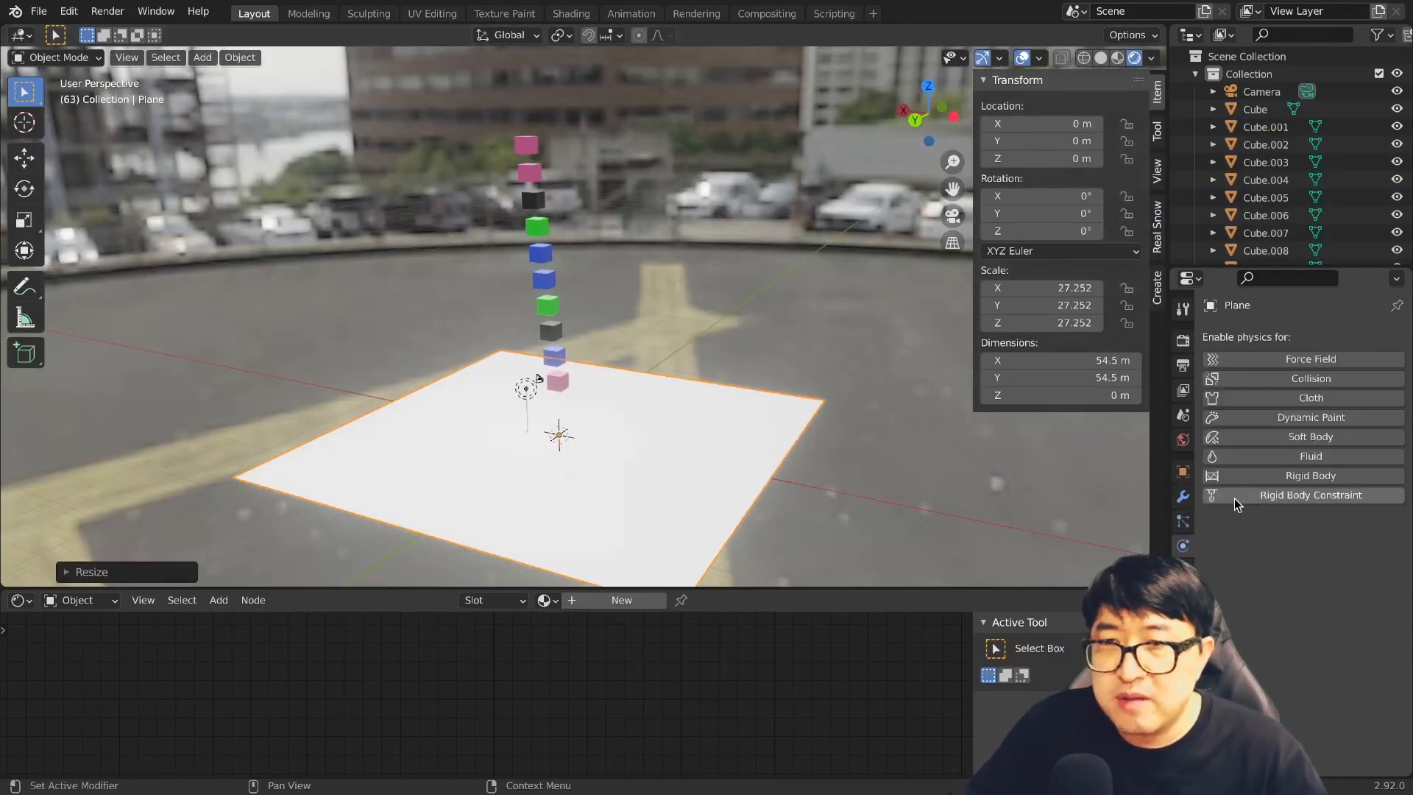
pyautogui.click(1311, 476)
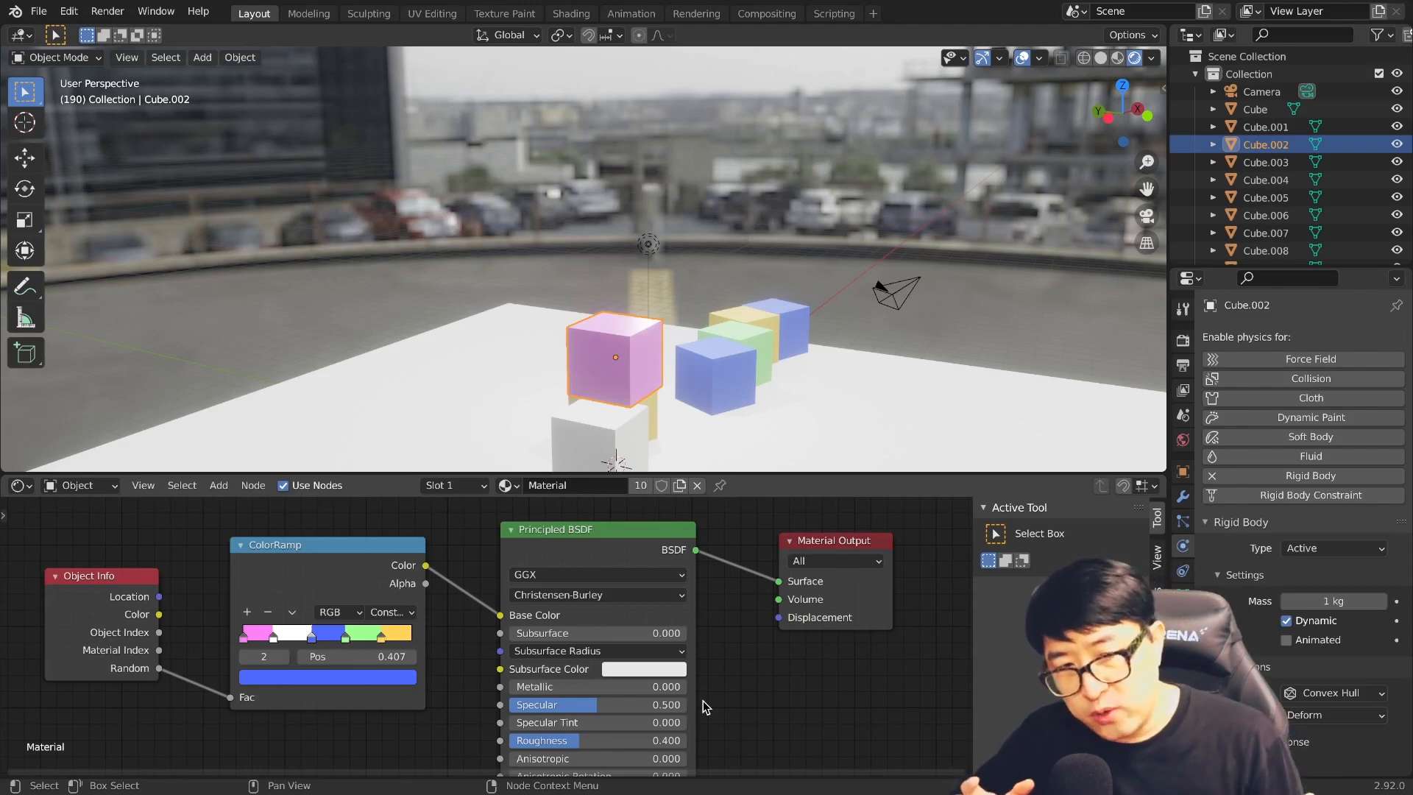
# Step: Open the list of nodes that can be added to the cube's material
pyautogui.hotkey('shift', 'a')
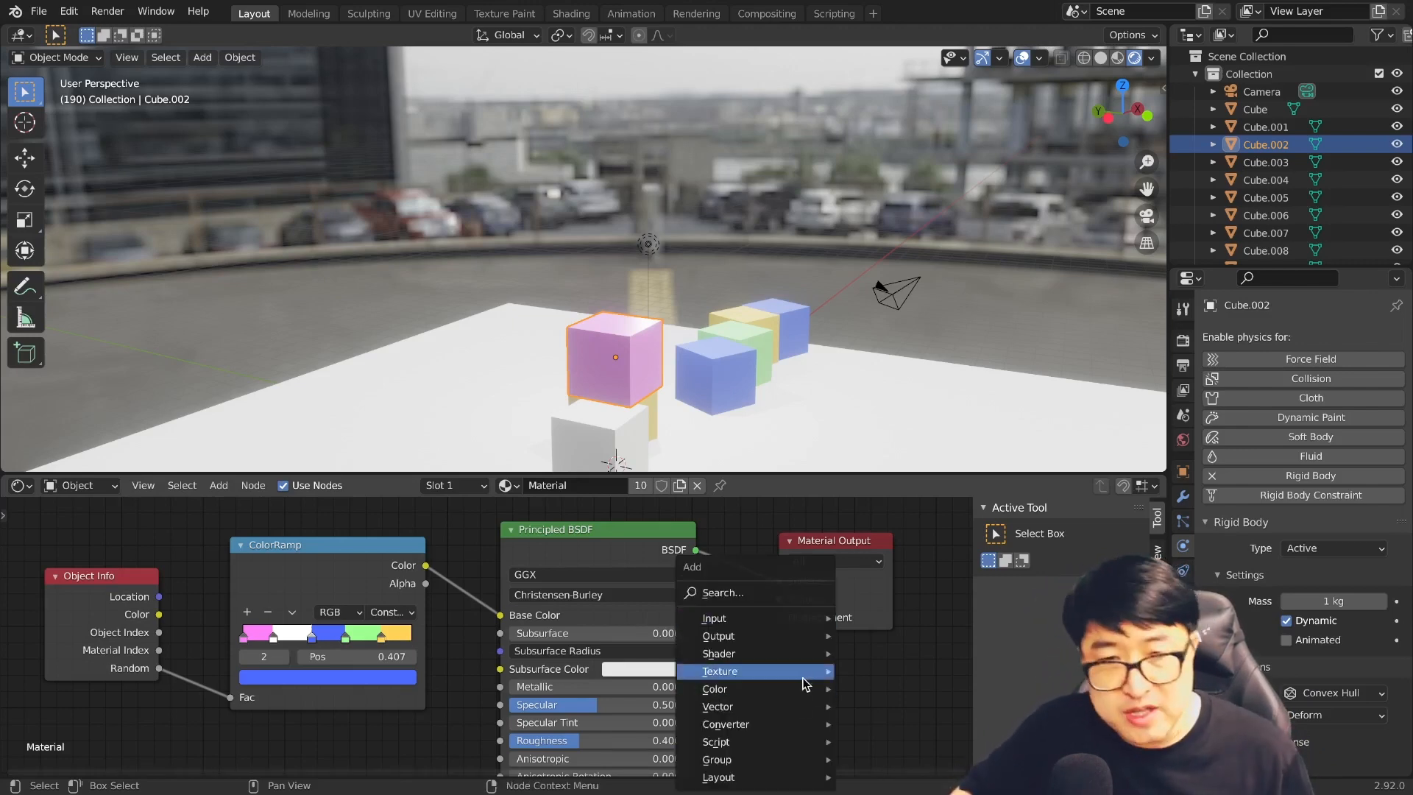